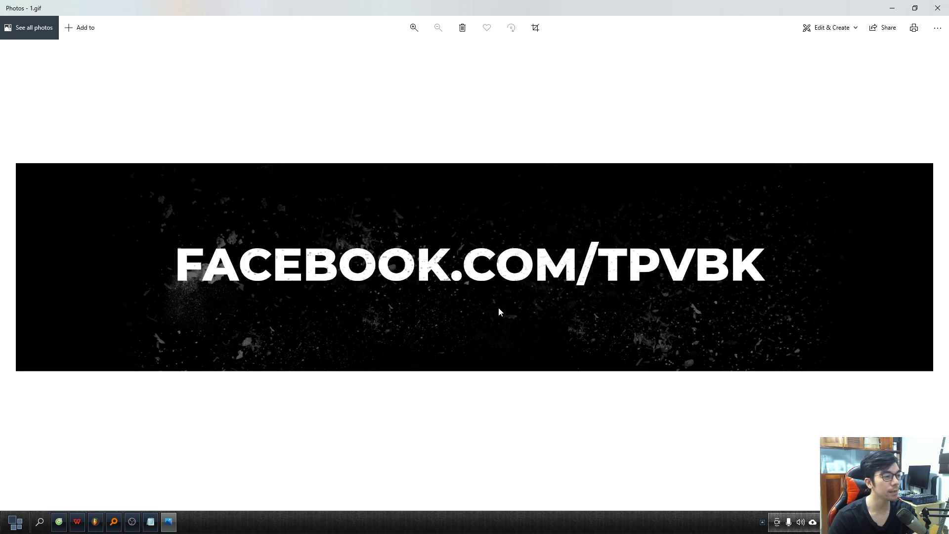
Look through the channel's introductory images up to the Future House Gen 2 box picture and close the image viewer
key("Right")
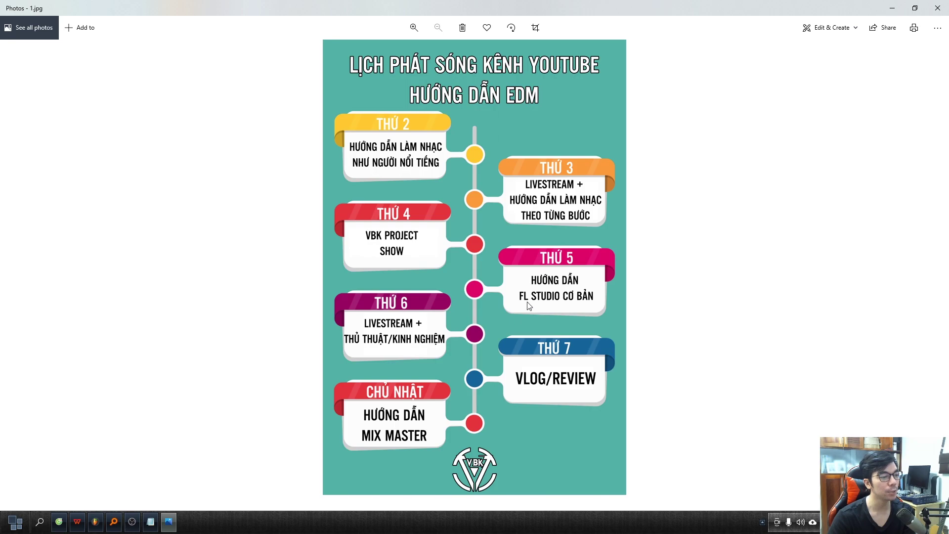
key("Right")
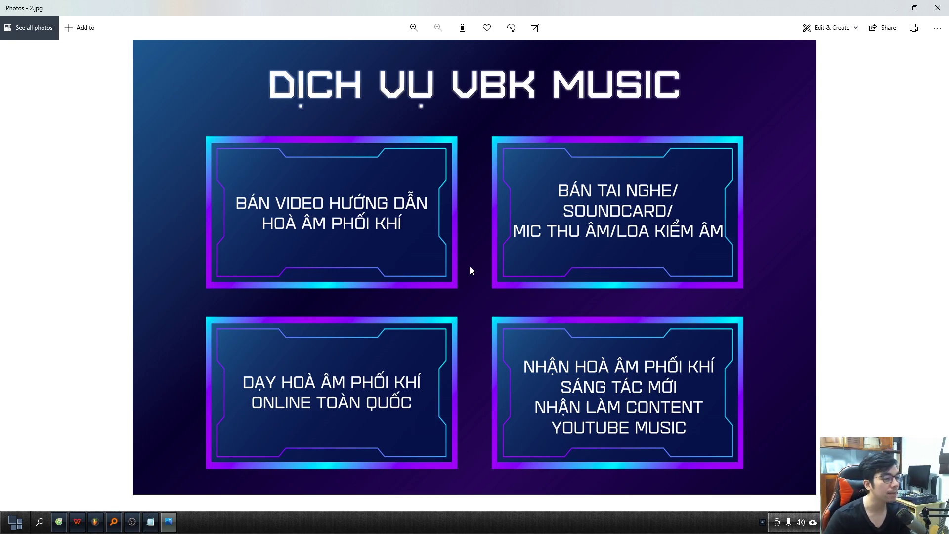
key("Right")
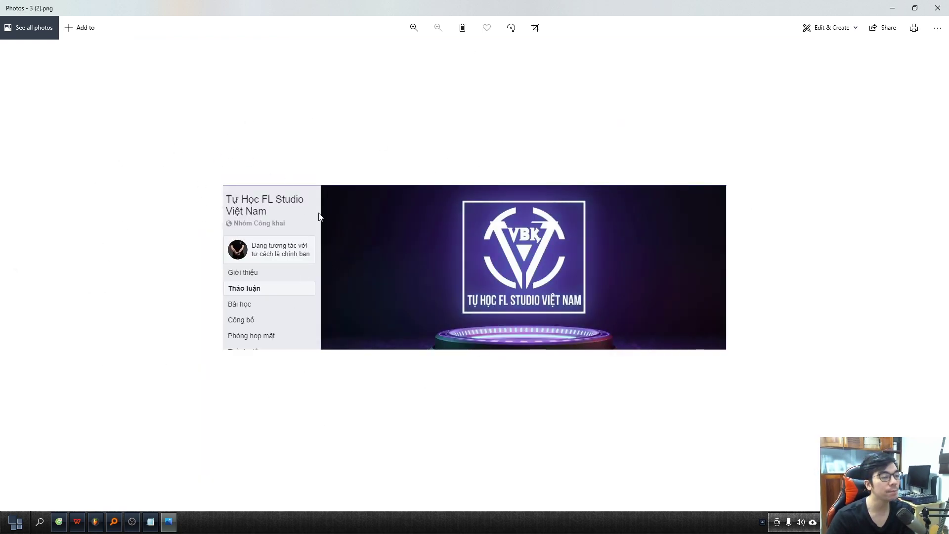
key("Right")
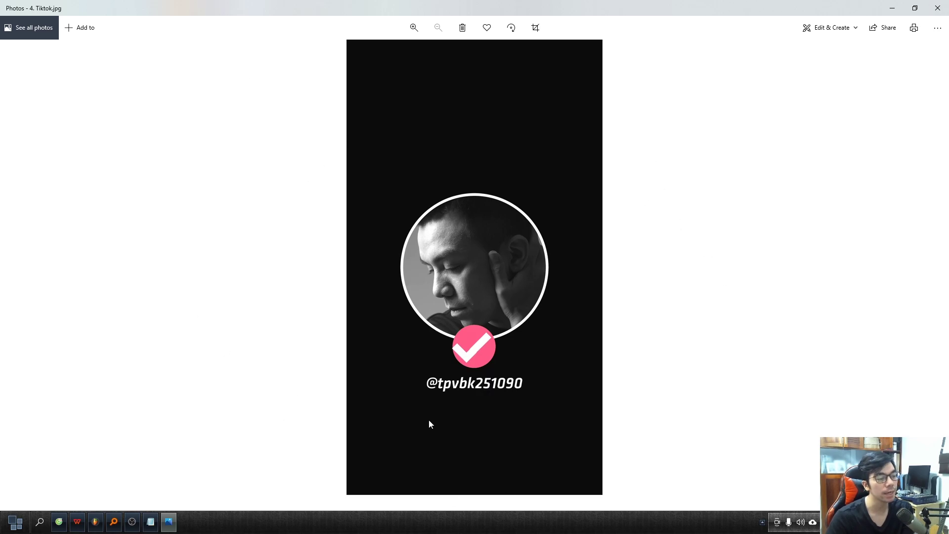
key("Right")
key("Right")
key("Right")
key("Right")
key("Right")
key("Right")
key("Right")
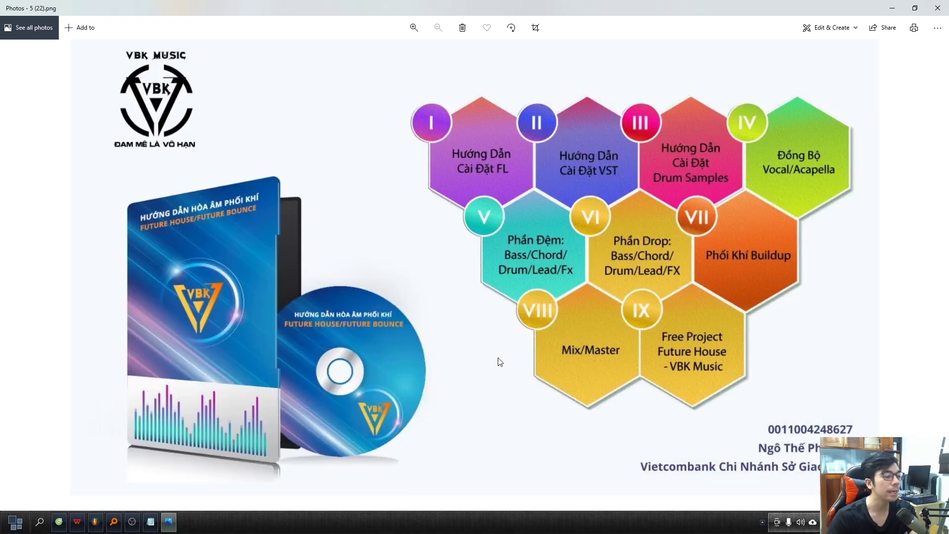
key("Right")
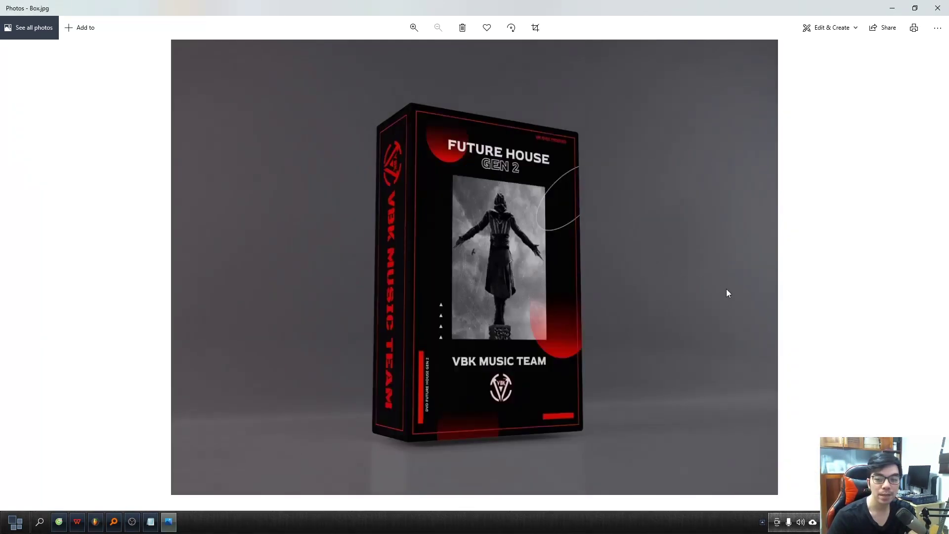
left_click(938, 8)
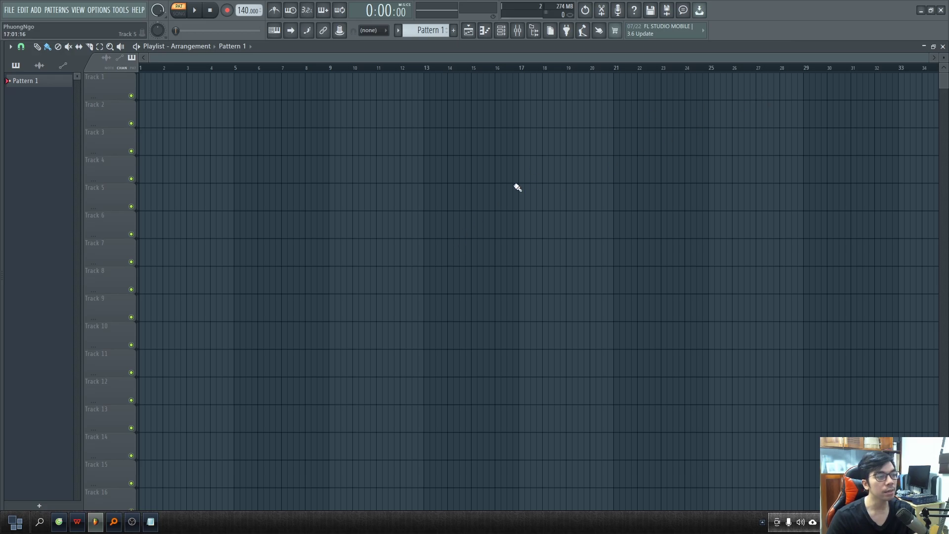
Expand the collapsed browser and fit the mixer into the remaining width so its effect slots are in view
left_click_drag(7, 156, 118, 161)
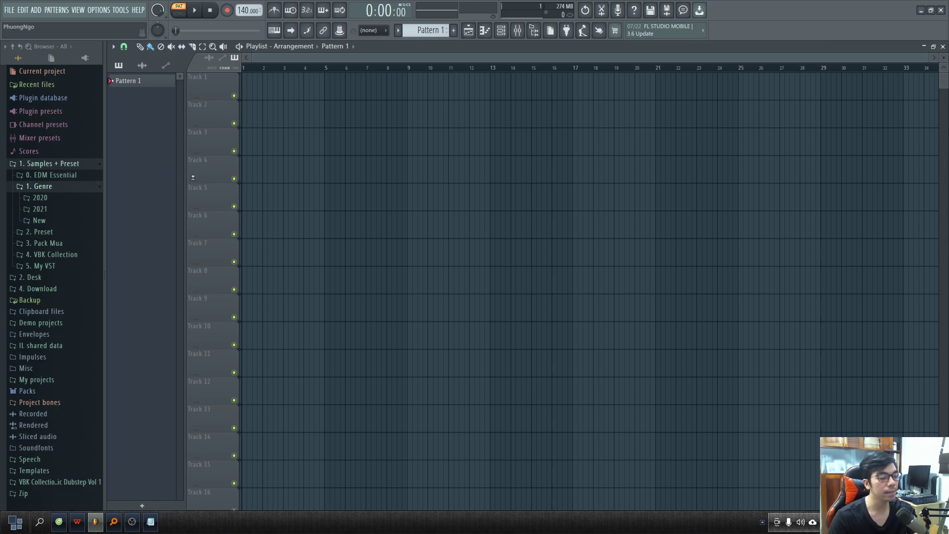
key("F9")
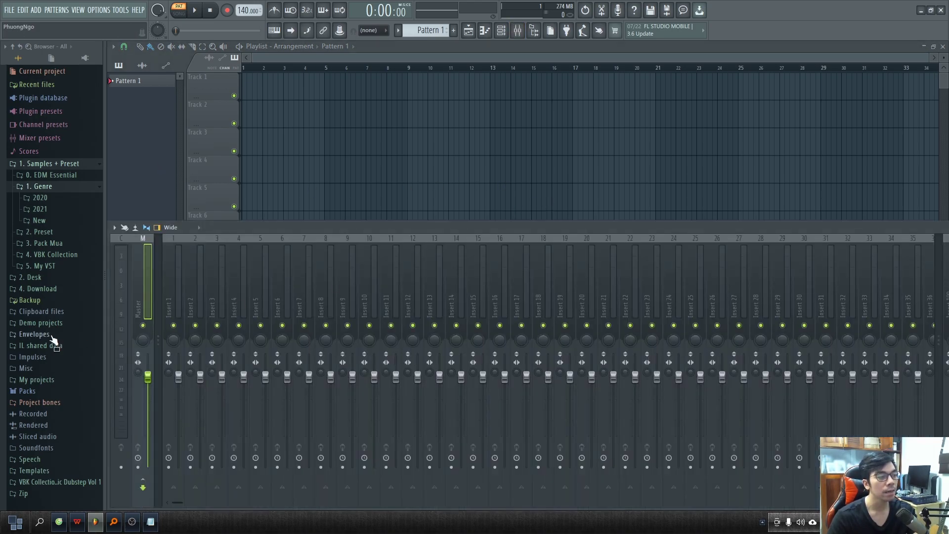
left_click_drag(103, 314, 489, 330)
left_click_drag(692, 231, 302, 228)
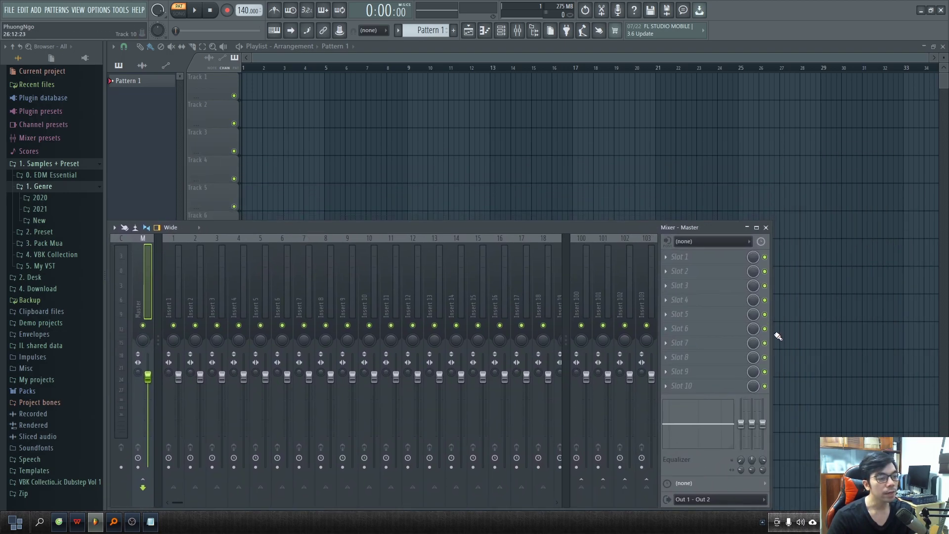
left_click_drag(770, 332, 946, 357)
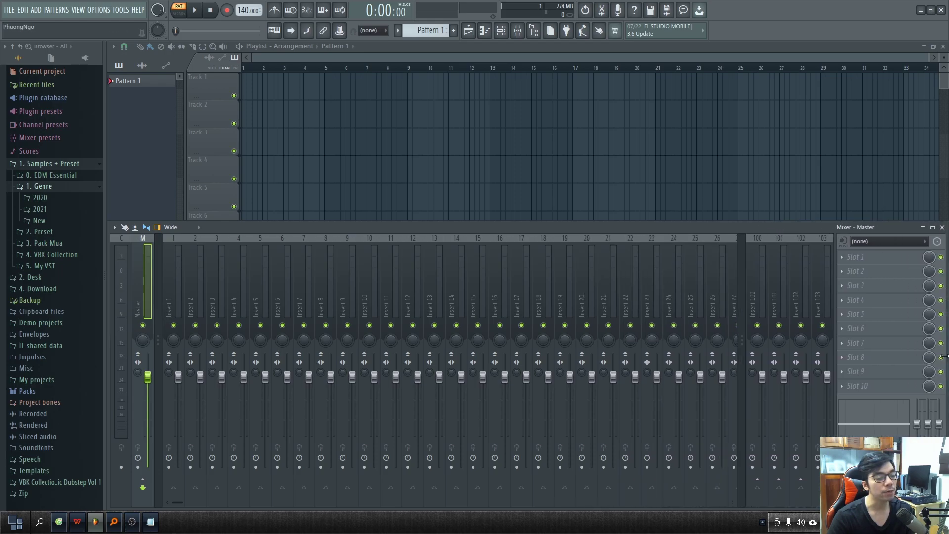
Add a Serum_x64 instrument channel to the channel rack
key("F6")
left_click(271, 92)
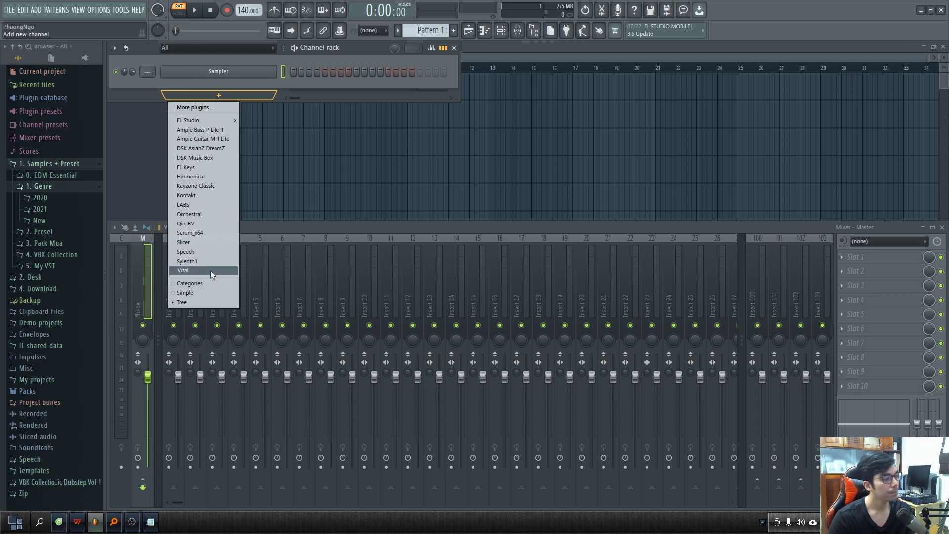
left_click(199, 232)
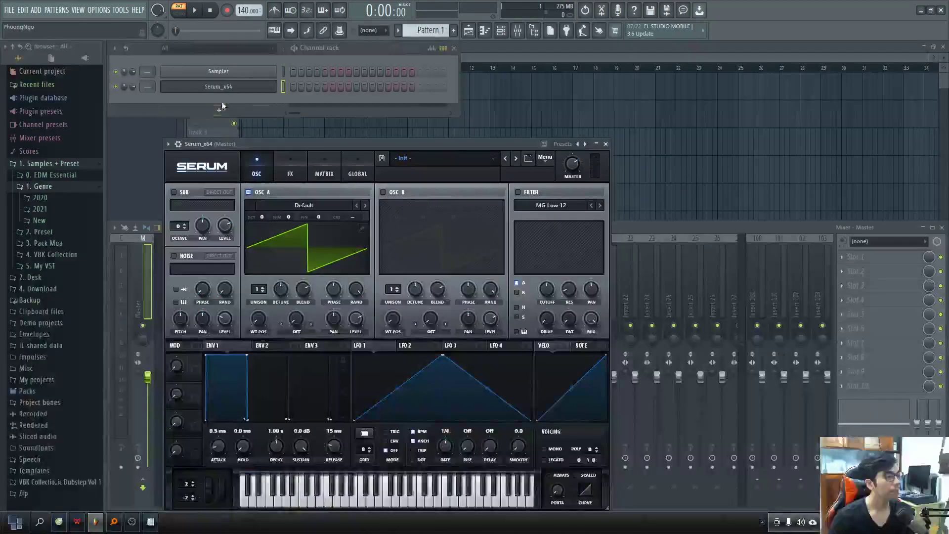
Add a Sylenth1 instrument channel below Serum_x64 and close both synth windows
left_click(223, 110)
key("s")
key("s")
key("s")
key("s")
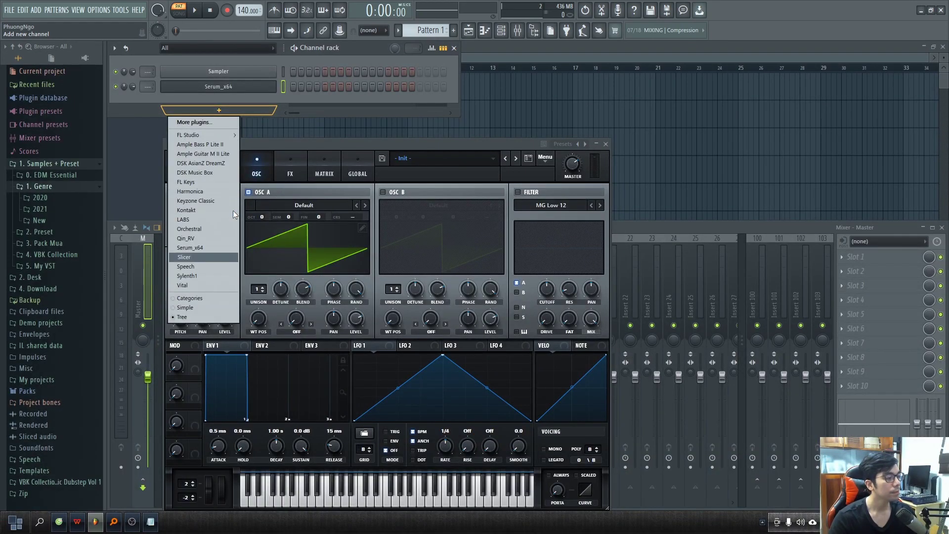
key("Return")
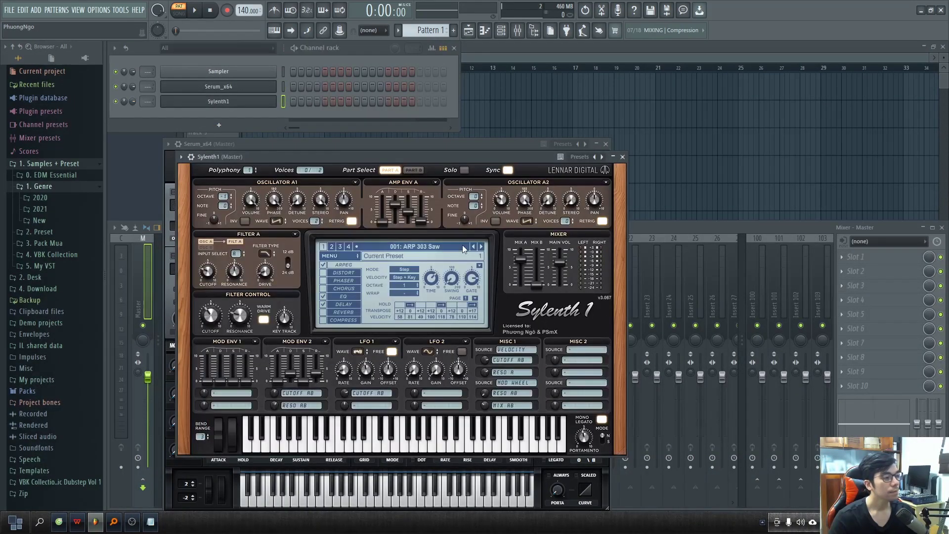
left_click(622, 156)
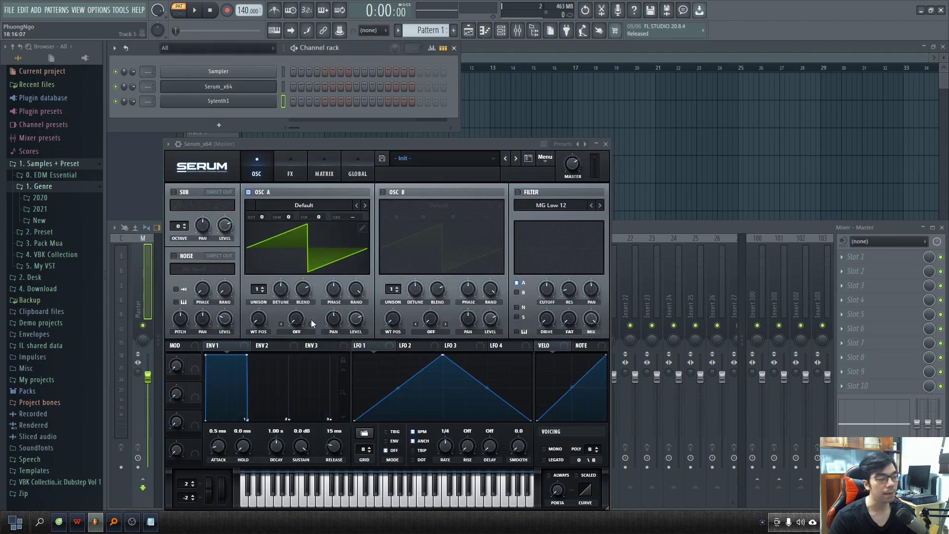
left_click(607, 145)
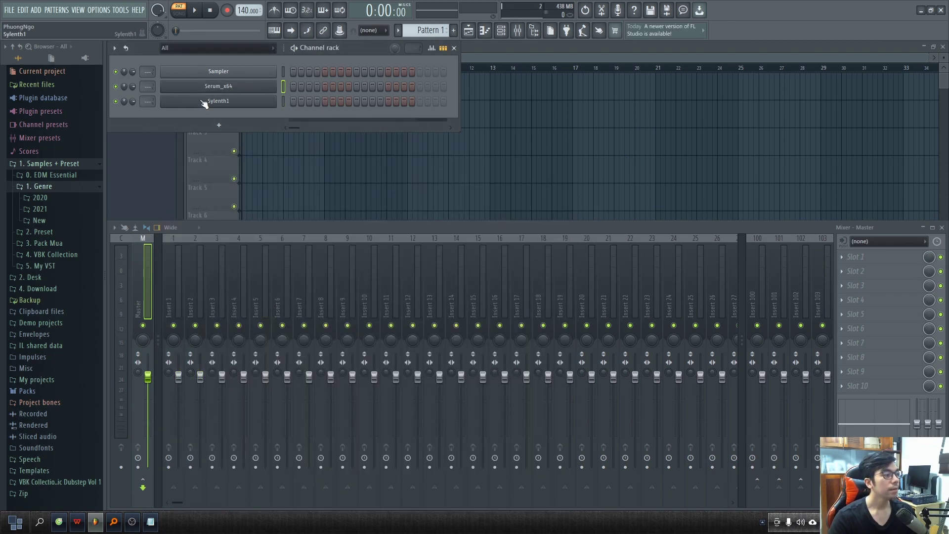
Make Insert 1 the active track in the mixer
left_click(197, 313)
left_click_drag(197, 295, 260, 281)
left_click_drag(640, 306, 176, 297)
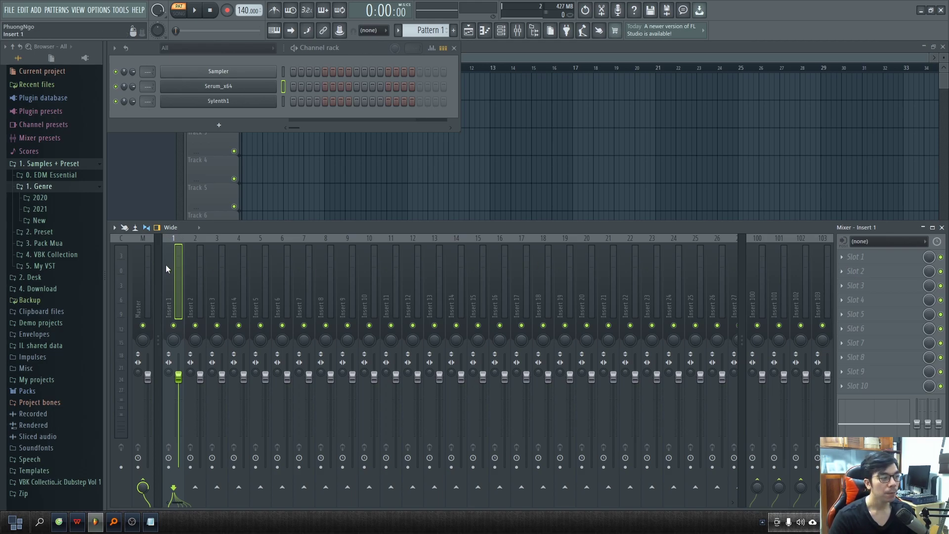
Load the R Cymatics Space Lite reverb into the first effect slot of Insert 1
left_click(842, 257)
key("s")
key("s")
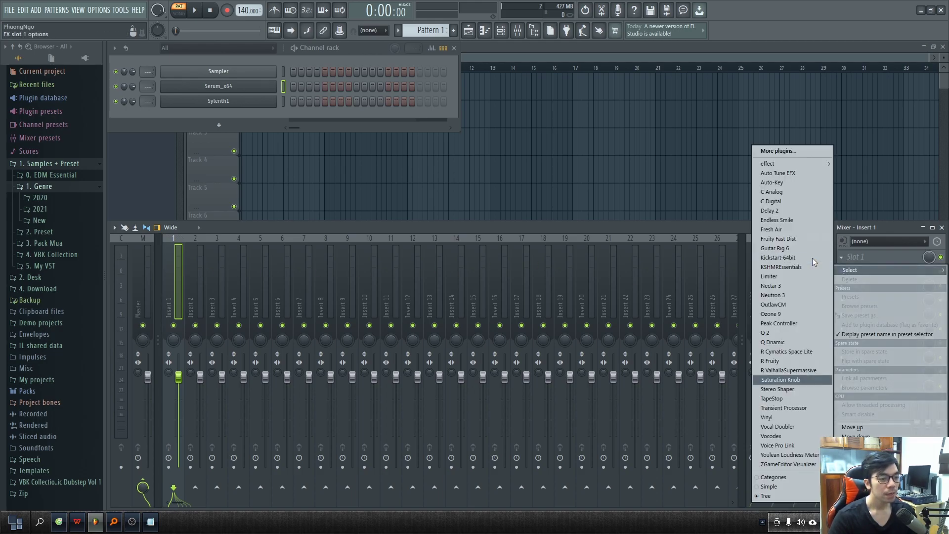
key("r")
key("Return")
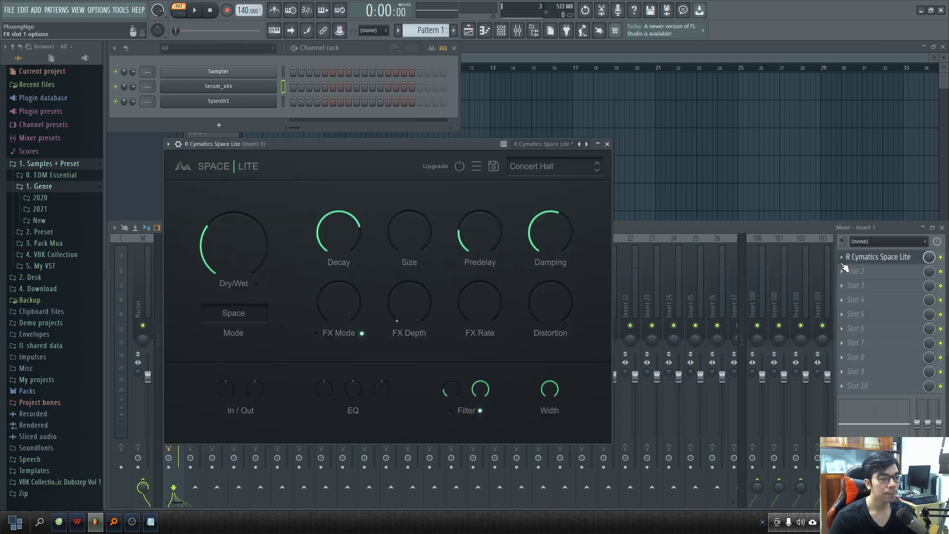
Step through the factory presets of the Space Lite reverb as far as Mid Range
left_click_drag(392, 144, 474, 149)
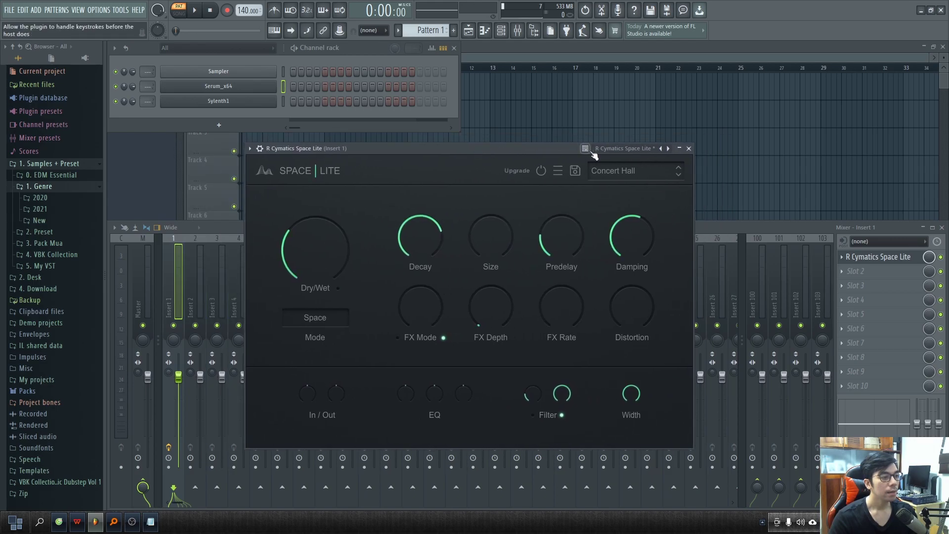
left_click(615, 151)
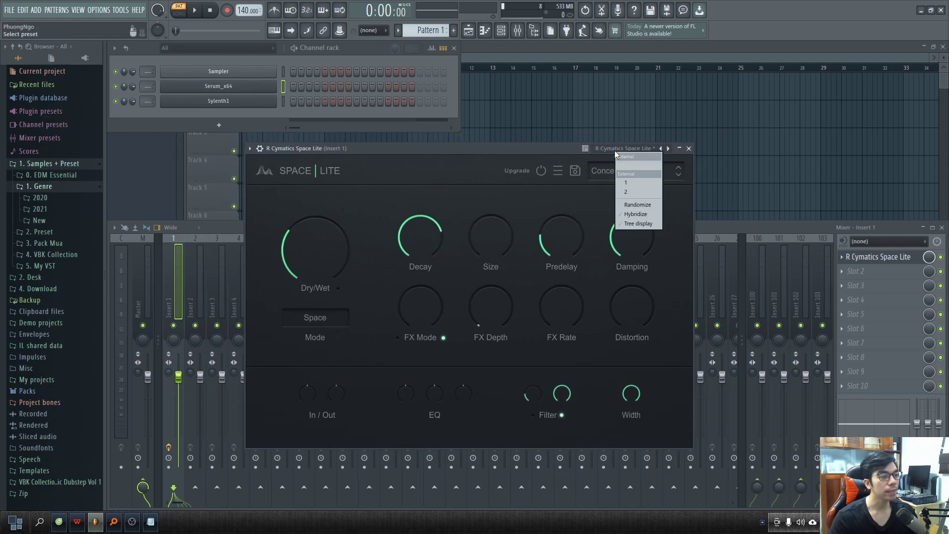
left_click(542, 150)
left_click(678, 174)
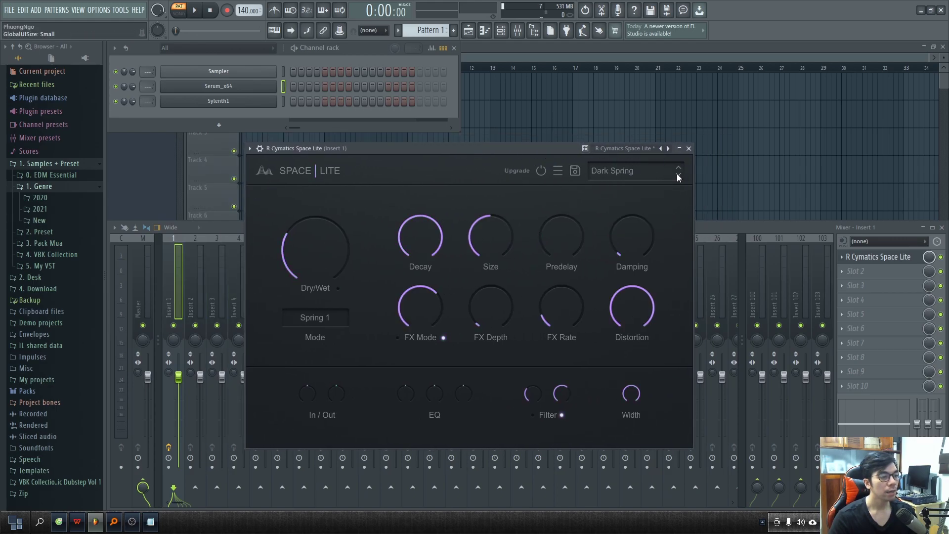
left_click(678, 174)
left_click(678, 174)
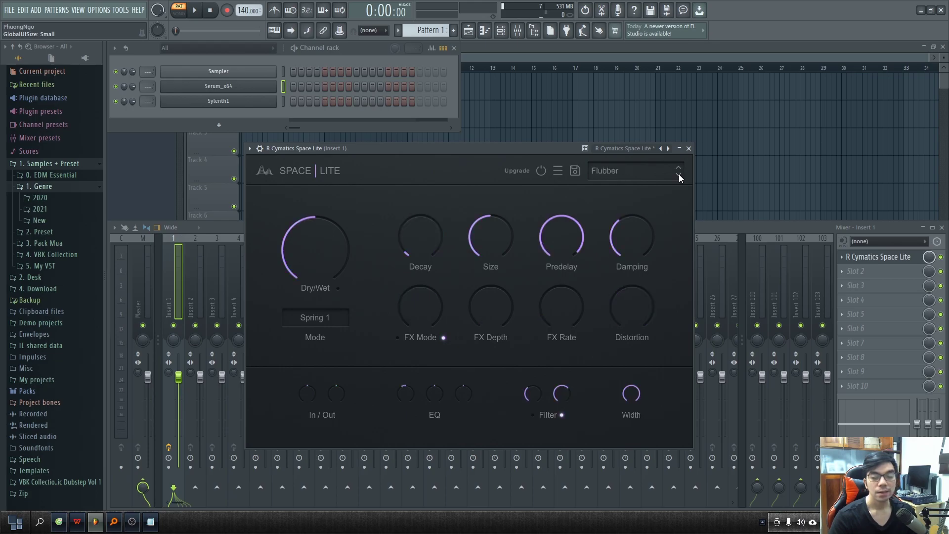
left_click(678, 174)
left_click(677, 174)
left_click(677, 175)
left_click(677, 174)
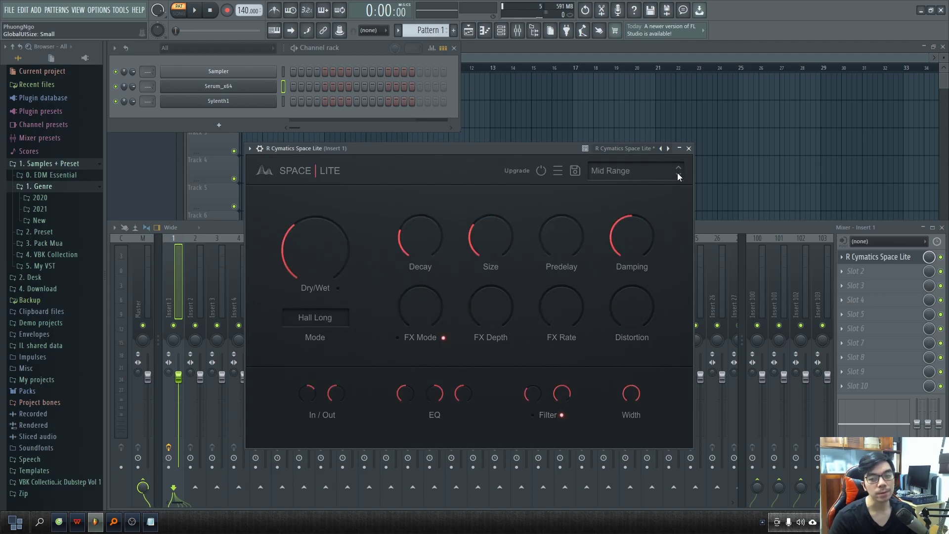
Close the Space Lite window and remove the plugin from the first effect slot
left_click(688, 149)
left_click(843, 257)
left_click(849, 278)
Load the R Fruity reverb into the first effect slot of Insert 1
left_click(842, 257)
mouse_move(846, 267)
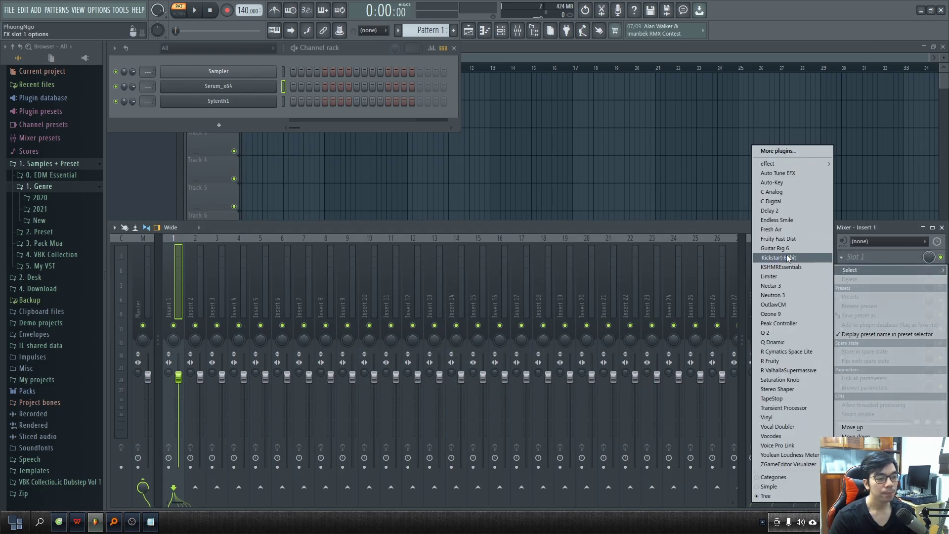
key("r")
key("r")
key("Return")
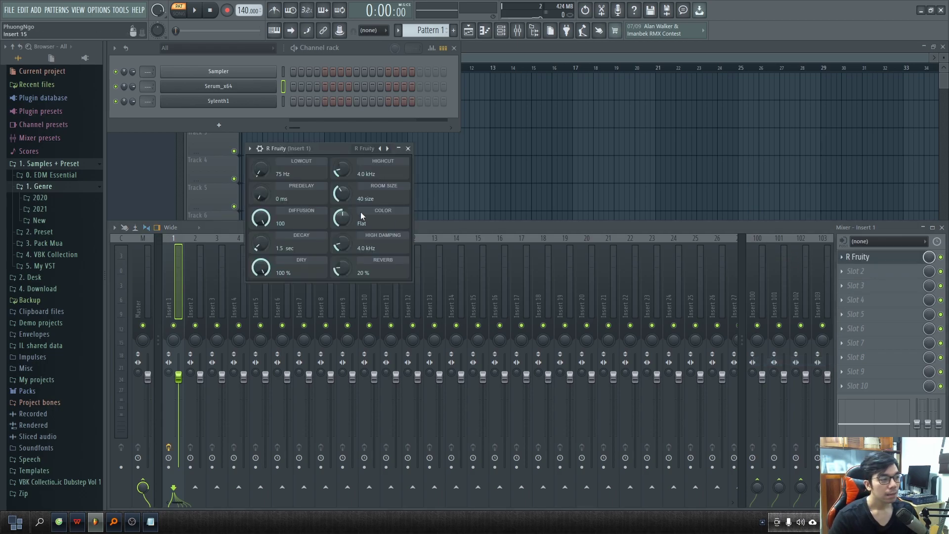
Set lowcut 212 Hz, highcut 6.1 kHz, predelay 16 ms, size 53, diffusion 68, Warm color, decay 4.8 s, damping 7.1 kHz, dry 83%, reverb 32%
left_click_drag(339, 152, 566, 181)
left_click_drag(490, 205, 492, 269)
left_click_drag(492, 302, 492, 311)
left_click_drag(568, 303, 568, 197)
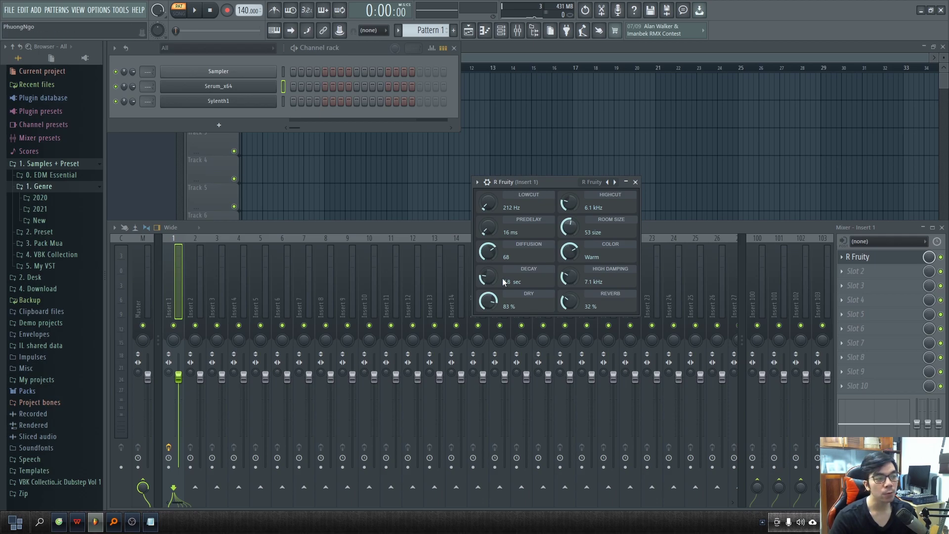
left_click(477, 182)
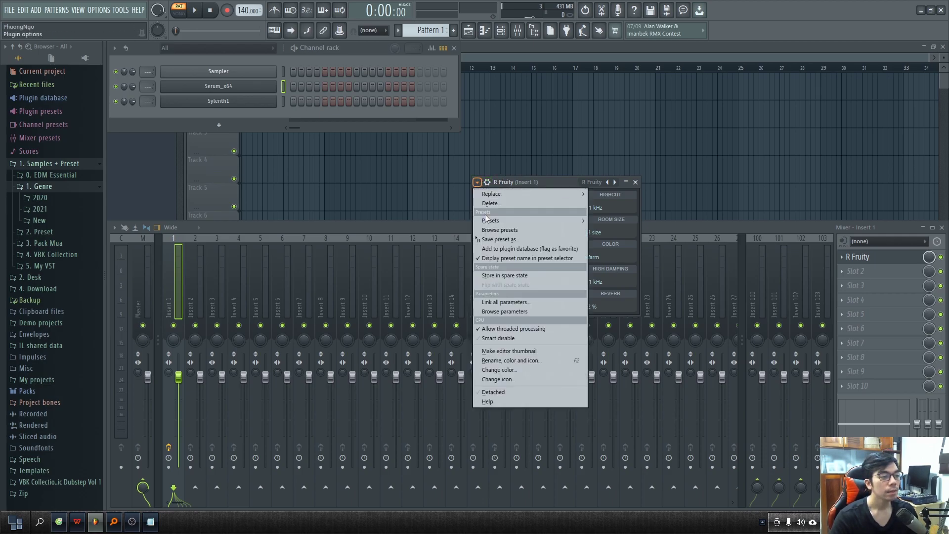
left_click(494, 240)
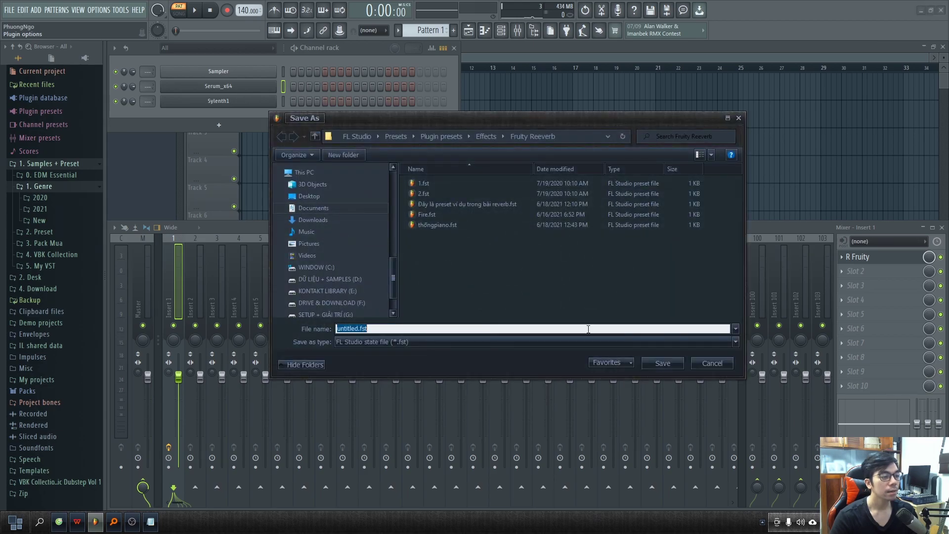
key("Escape")
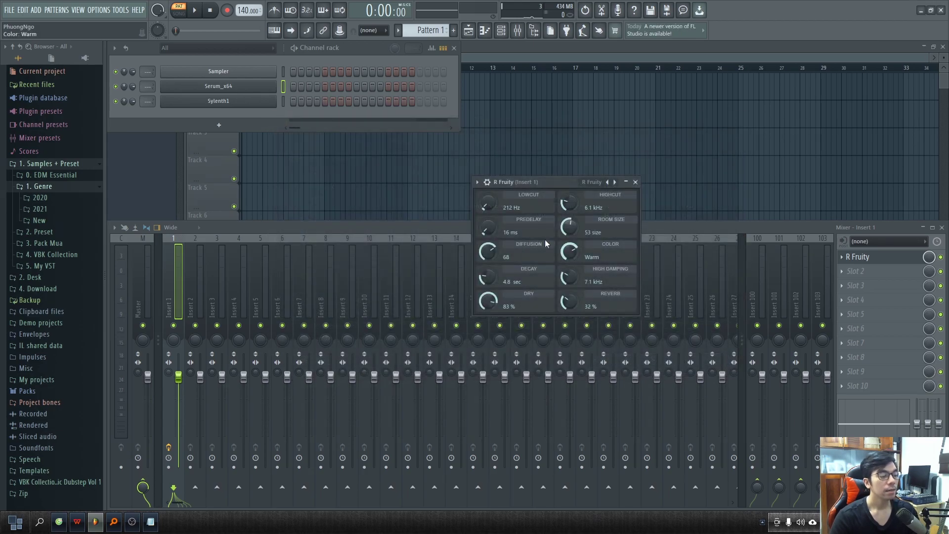
Save the R Fruity settings as a preset named "Preset Rever Hay VCC" in the Fruity Reeverb presets folder
left_click(478, 182)
left_click(488, 240)
left_click(469, 329)
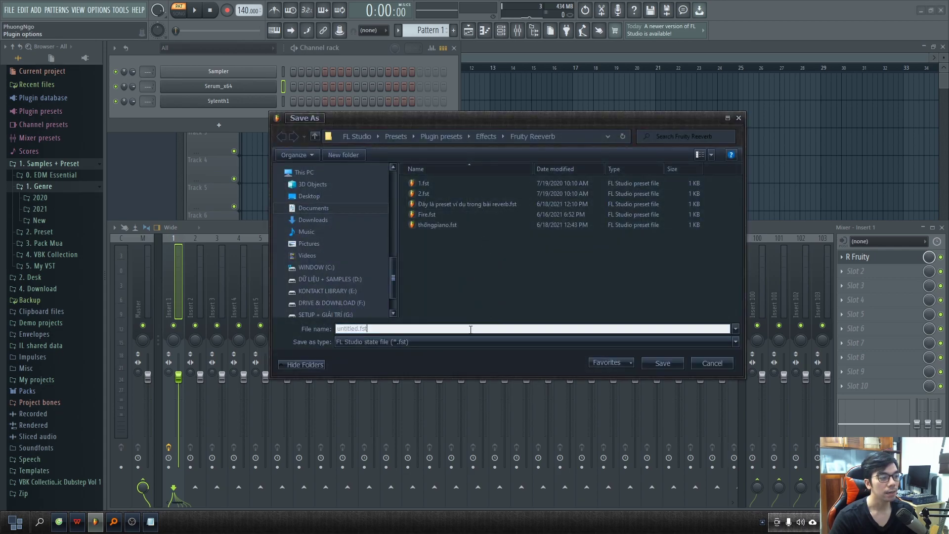
key("ctrl+a")
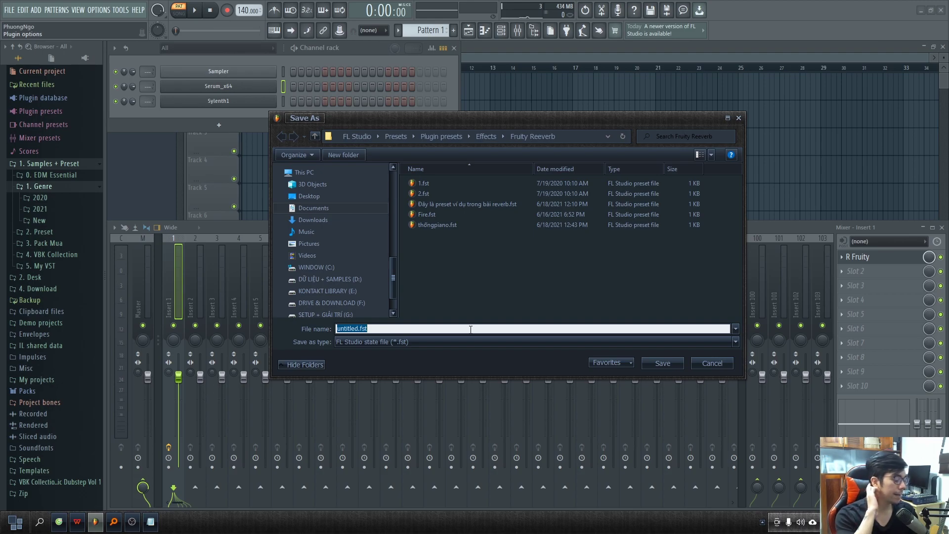
type("F")
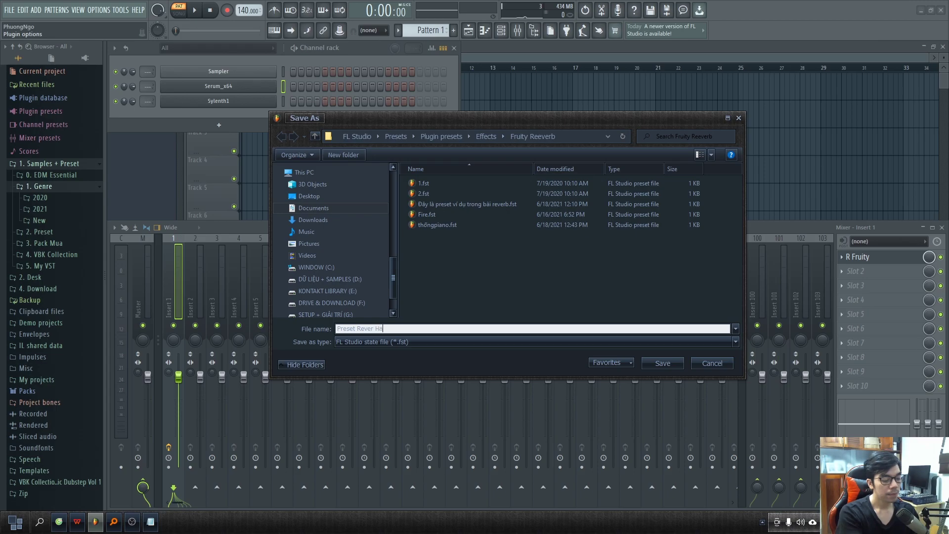
type("reset Rever Hay VCC")
key("Return")
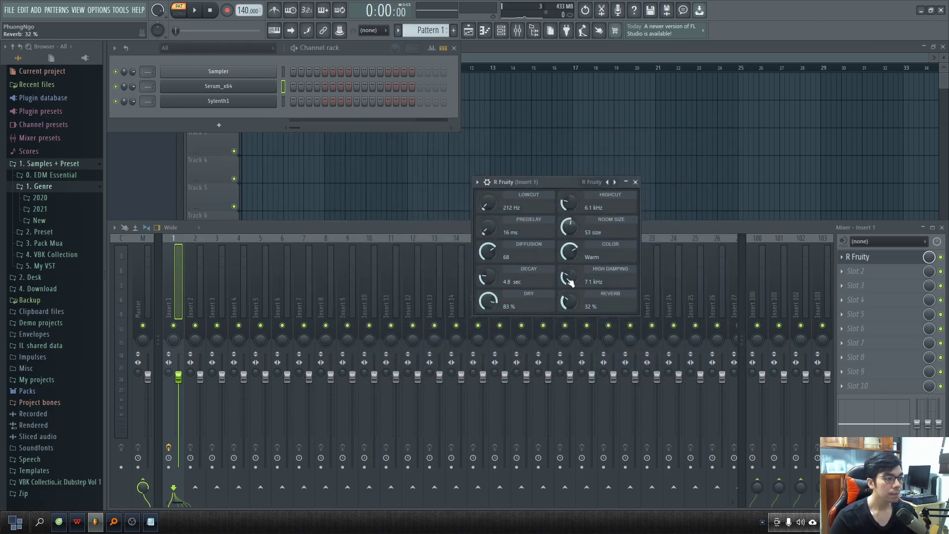
Load the R Fruity reverb into the first effect slot of mixer track Insert 14
left_click(320, 305)
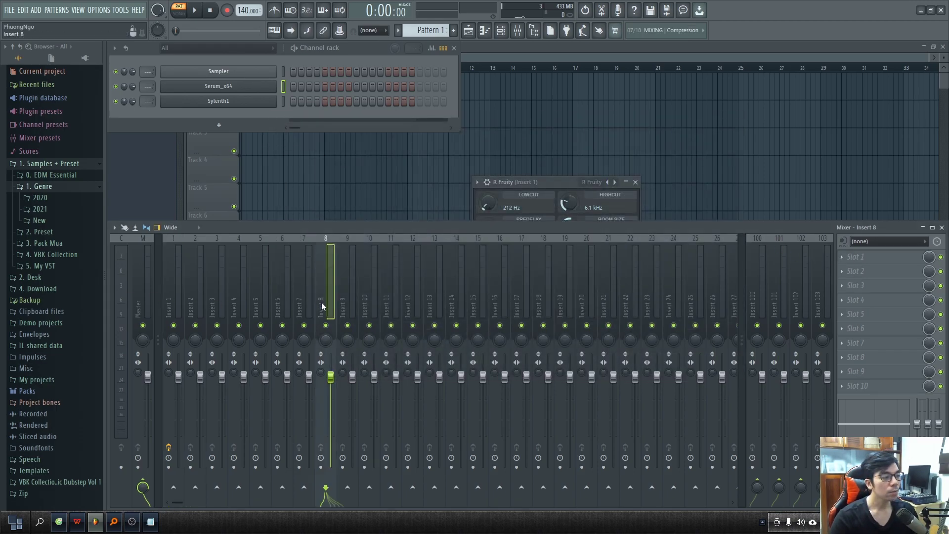
left_click(455, 302)
left_click(884, 263)
key("Down")
key("Return")
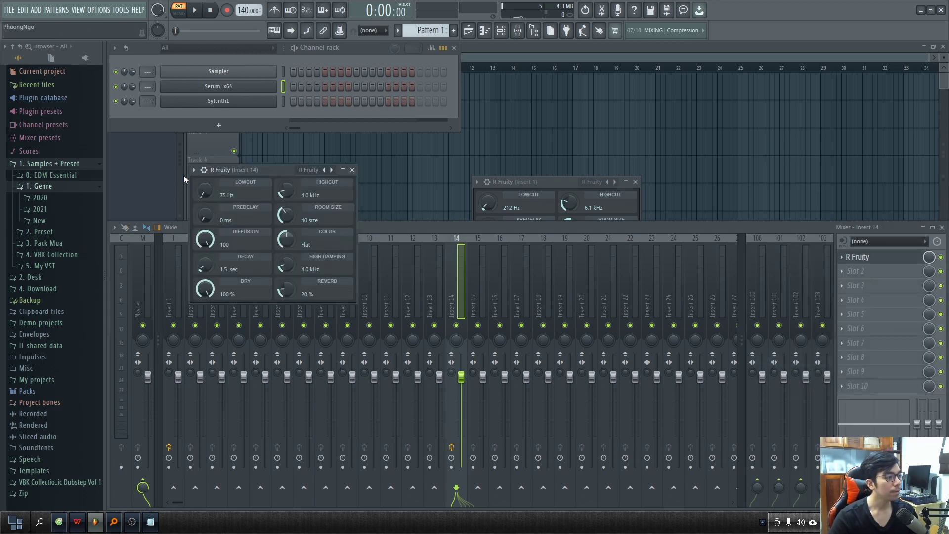
Apply the "Preset Rever Hay VCC" preset to Insert 14's R Fruity and place its window beside Insert 1's R Fruity for comparison
left_click(309, 172)
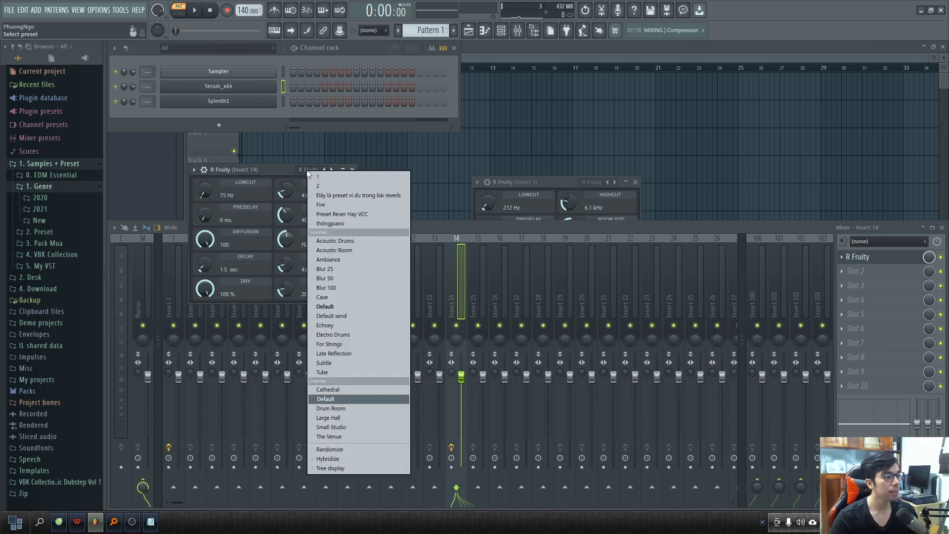
left_click(350, 214)
left_click_drag(514, 184, 582, 114)
left_click_drag(272, 176, 572, 141)
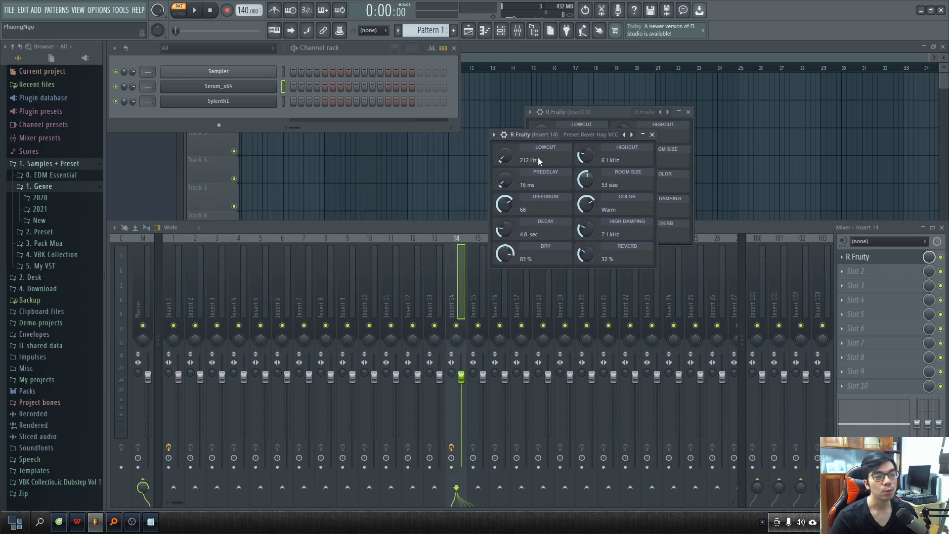
left_click_drag(537, 137, 414, 112)
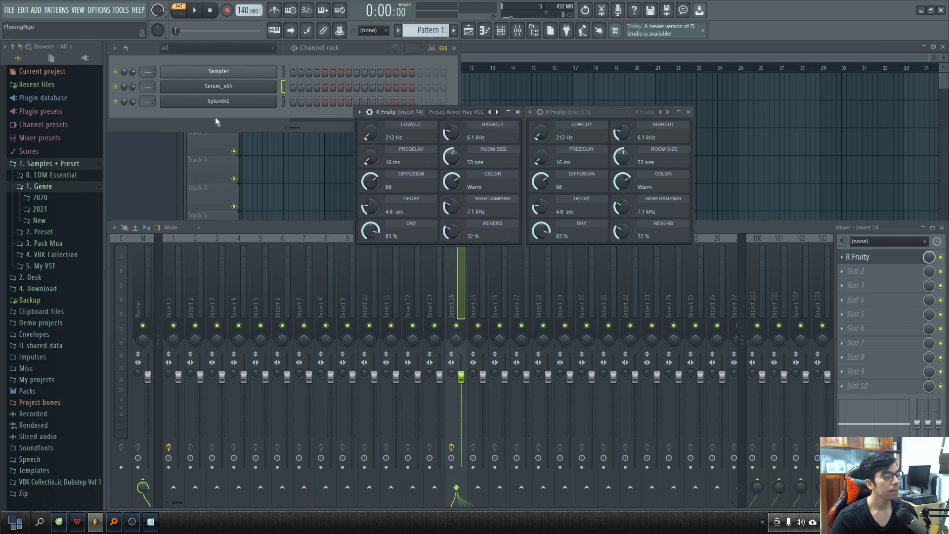
Open Sylenth1, examine its wrapper's preset options and the synth's own preset load and save commands, and close it
left_click(223, 102)
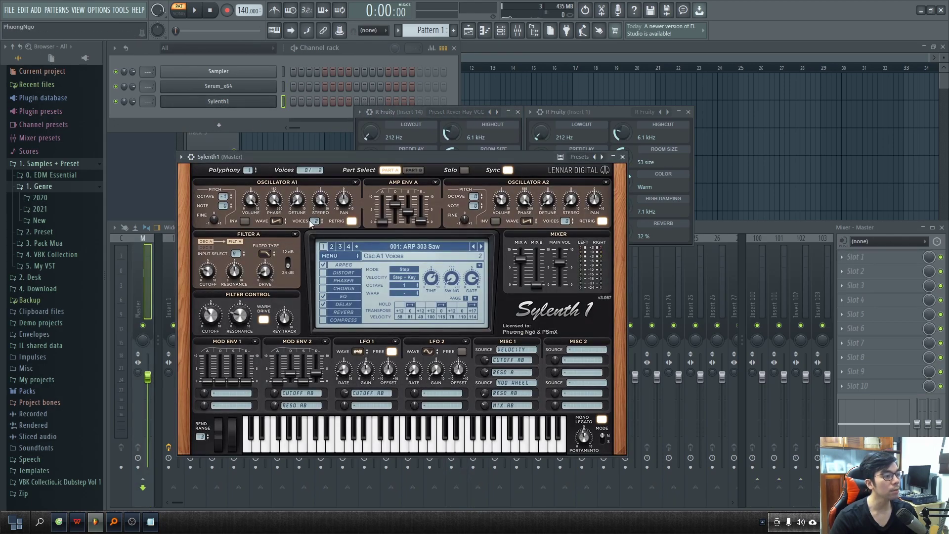
left_click(181, 156)
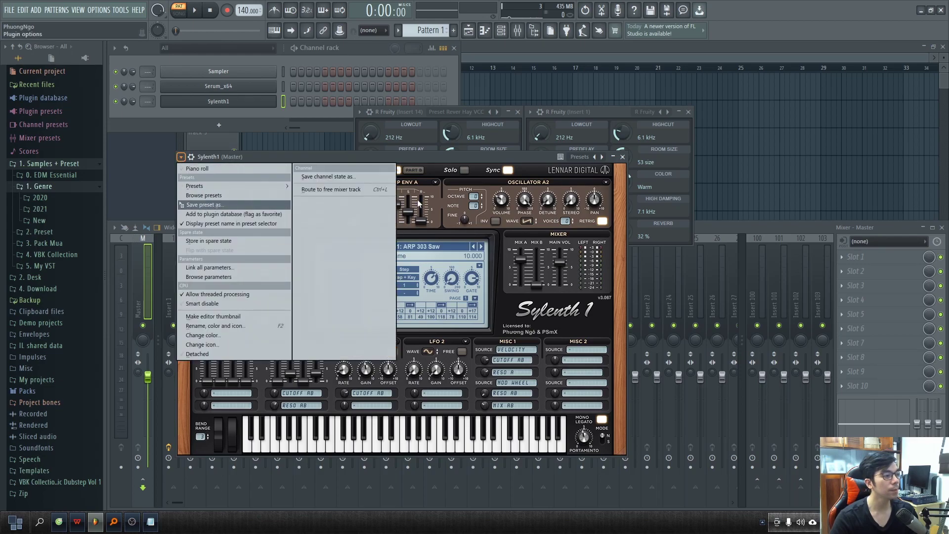
left_click(437, 162)
left_click(340, 256)
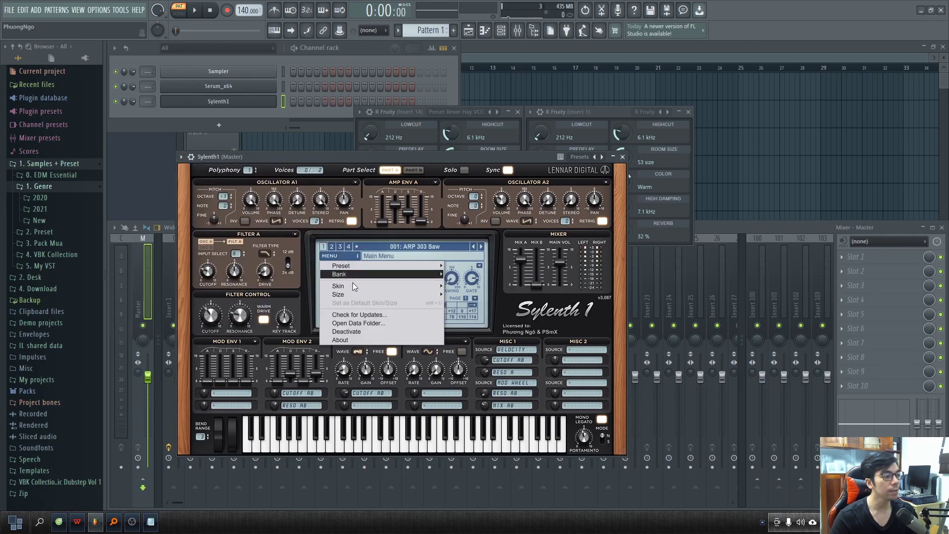
mouse_move(404, 267)
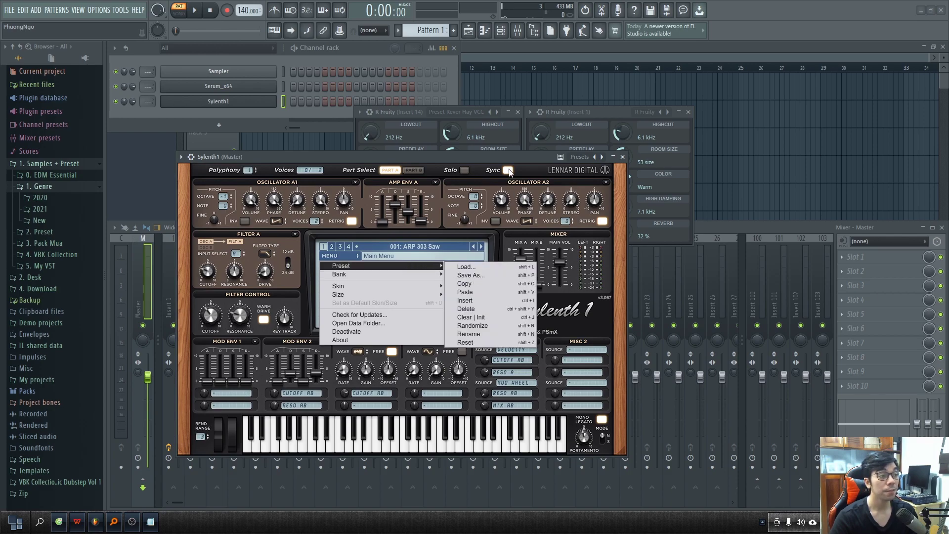
left_click(538, 161)
left_click(622, 157)
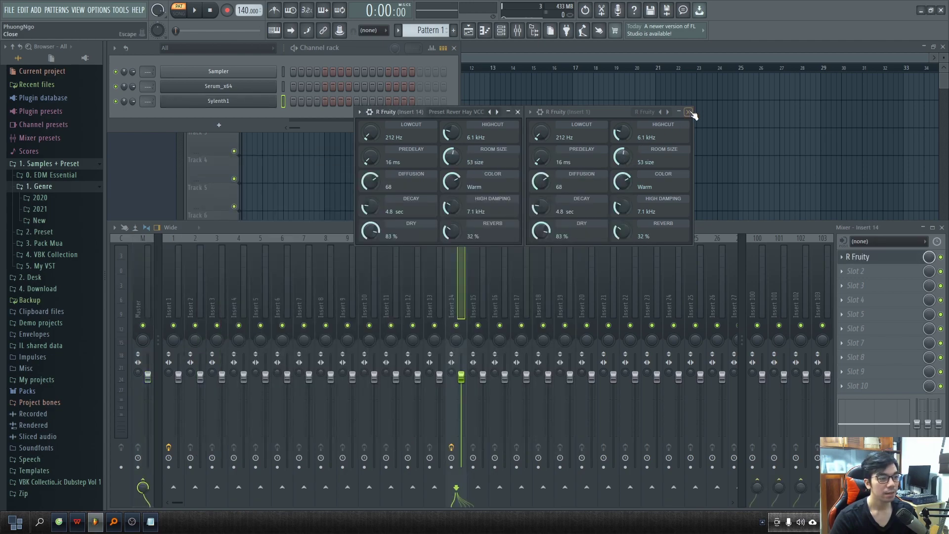
Close both R Fruity windows and delete R Fruity from the first effect slot of Insert 1
left_click(689, 112)
left_click(518, 112)
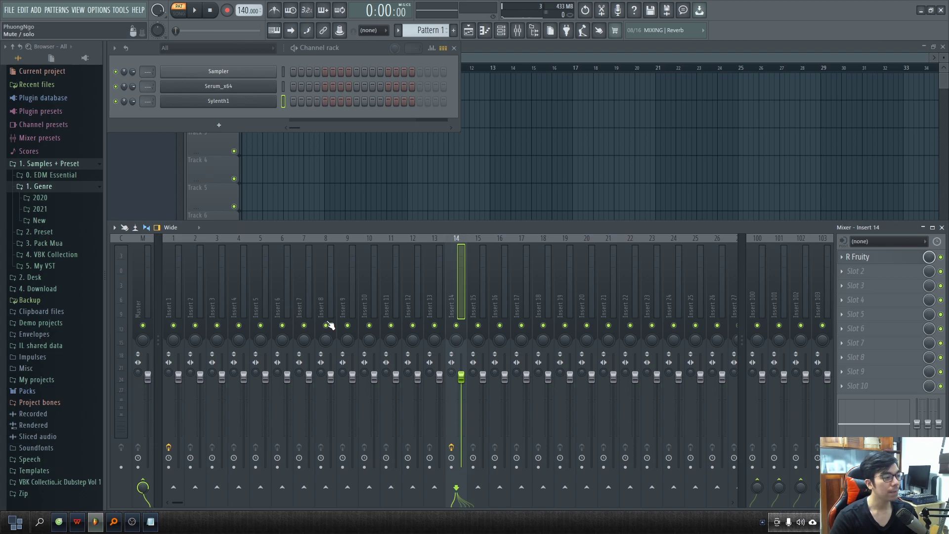
left_click(376, 308)
left_click(195, 299)
left_click(180, 305)
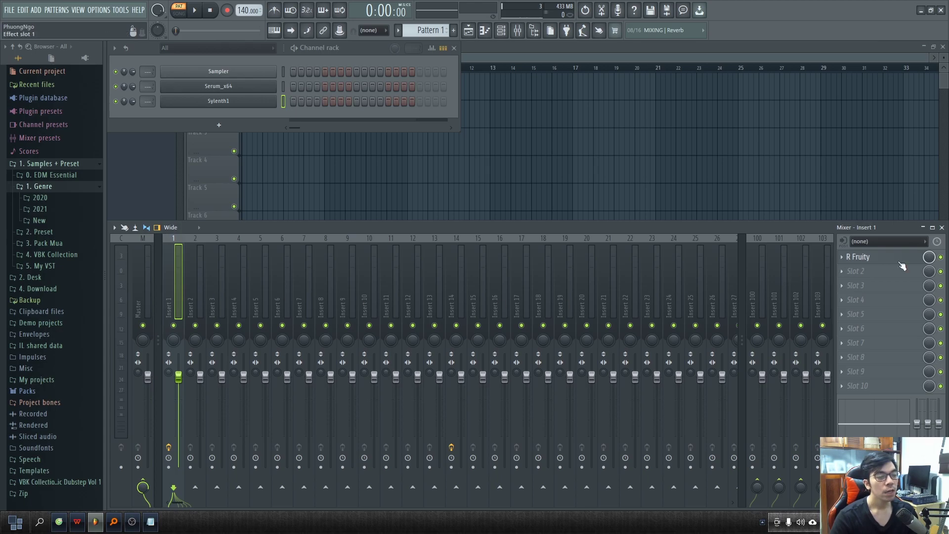
left_click(843, 257)
left_click(852, 279)
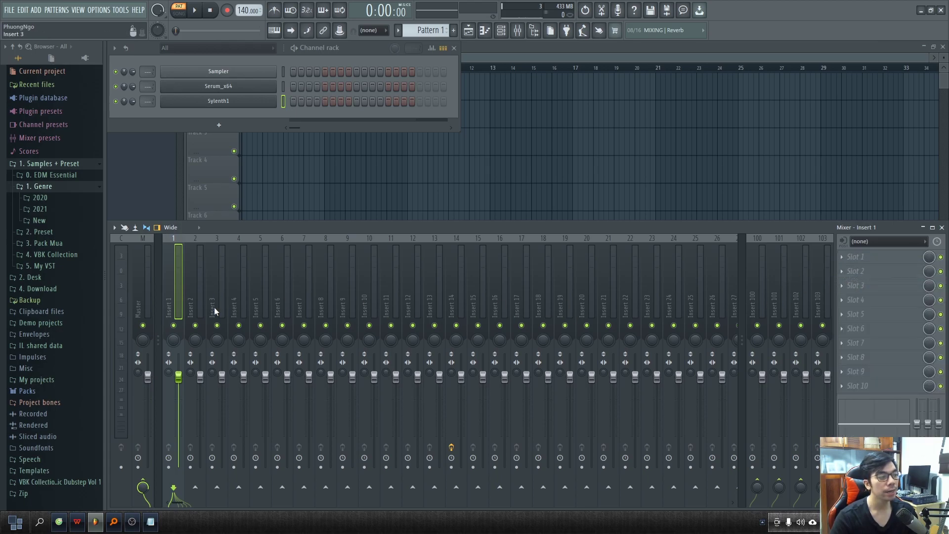
Find Edison in the full effect plugin list and load it into the first slot of Insert 1
left_click(854, 257)
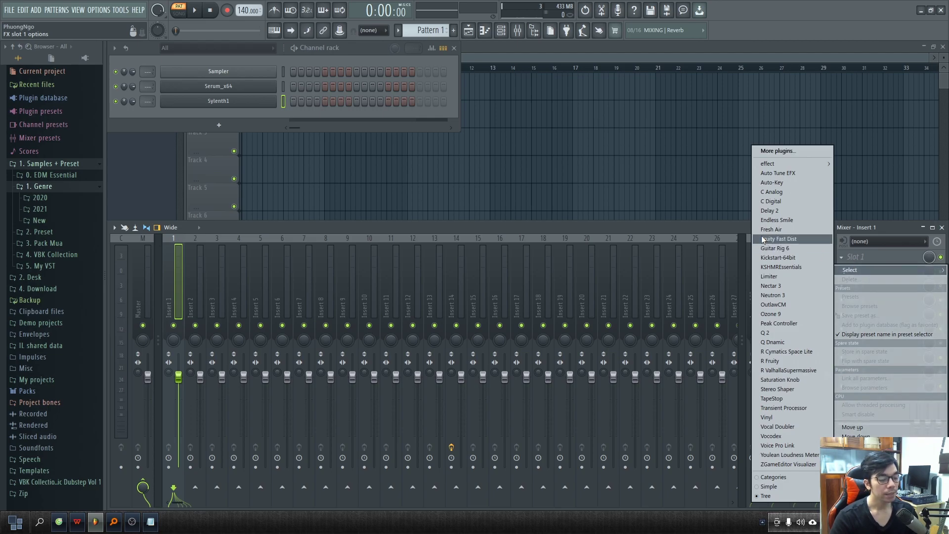
left_click(785, 150)
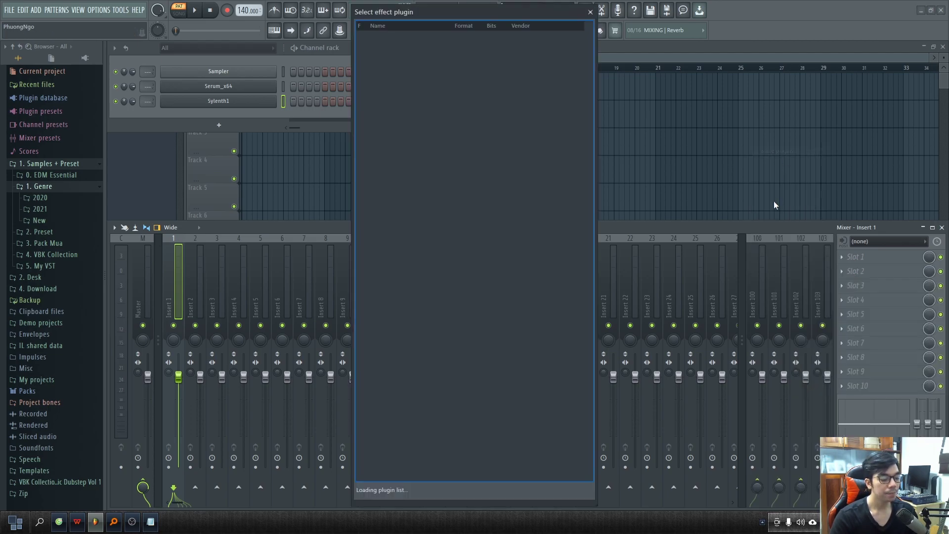
type("edi")
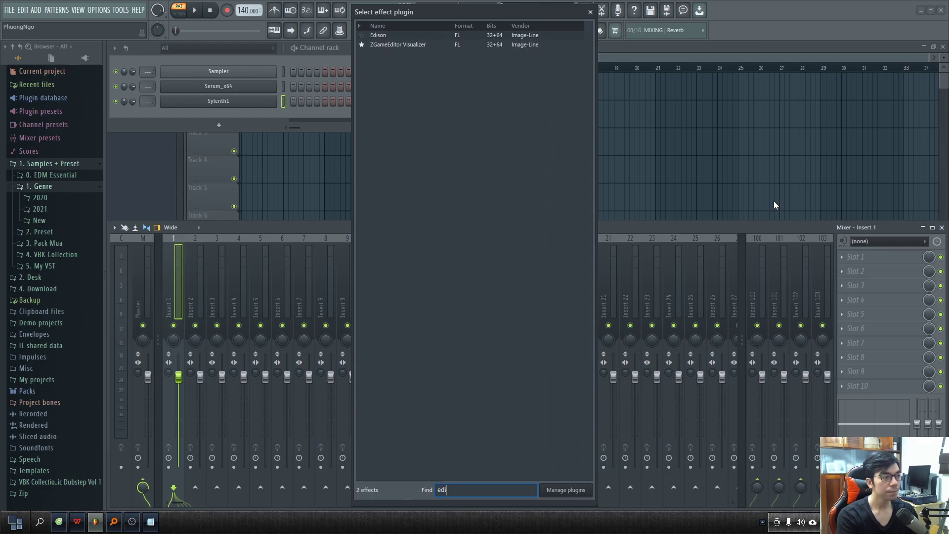
double_click(382, 36)
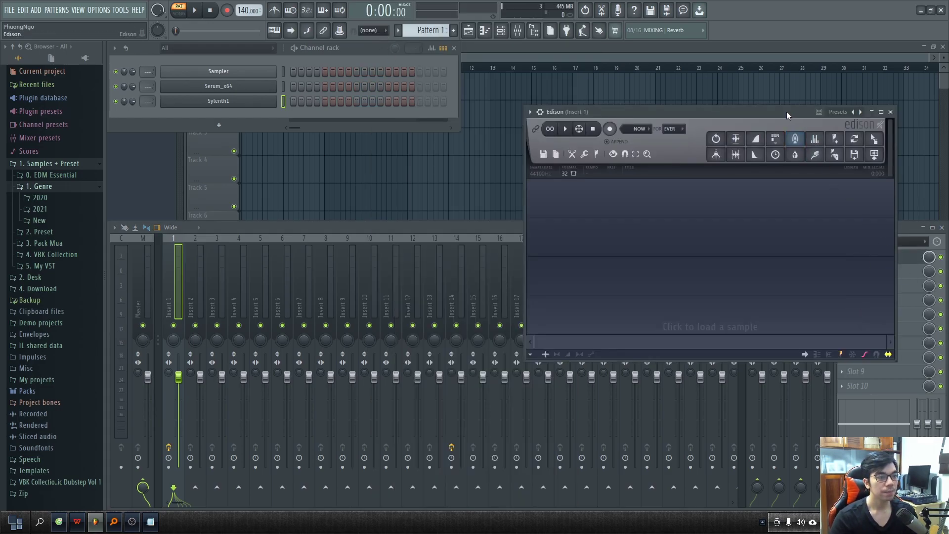
left_click_drag(790, 111, 591, 101)
Find Pitcher in the full effect plugin list and load it into the second slot of Insert 1
left_click(860, 271)
left_click(788, 150)
left_click(457, 481)
type("pitch")
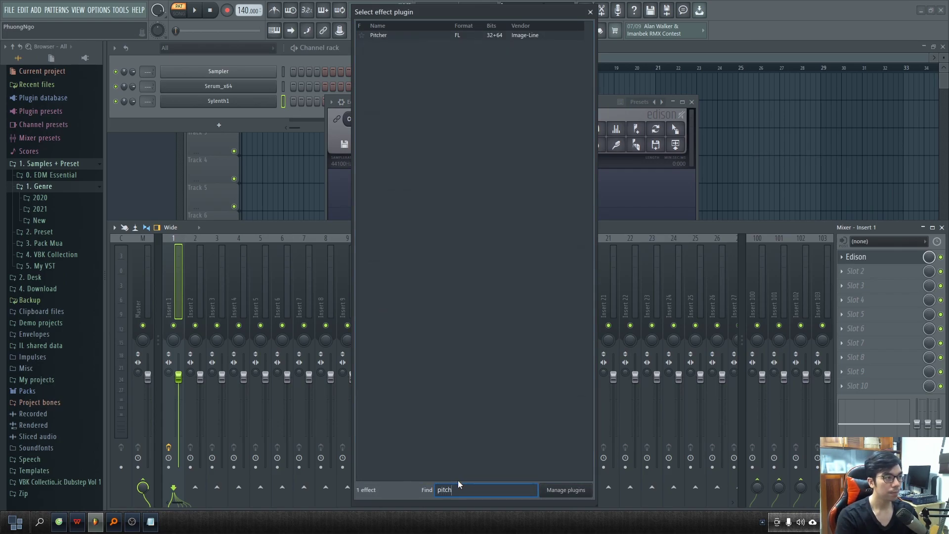
double_click(386, 36)
left_click(858, 285)
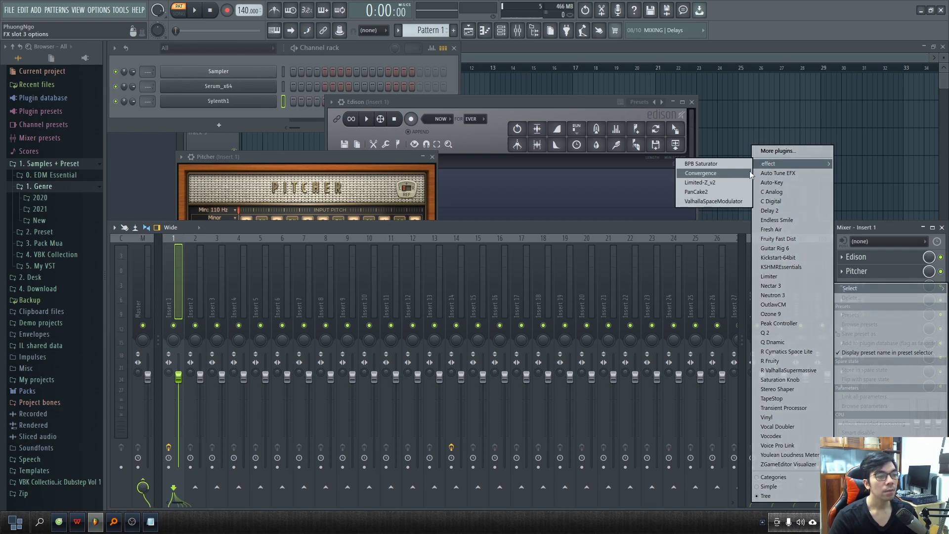
left_click(805, 203)
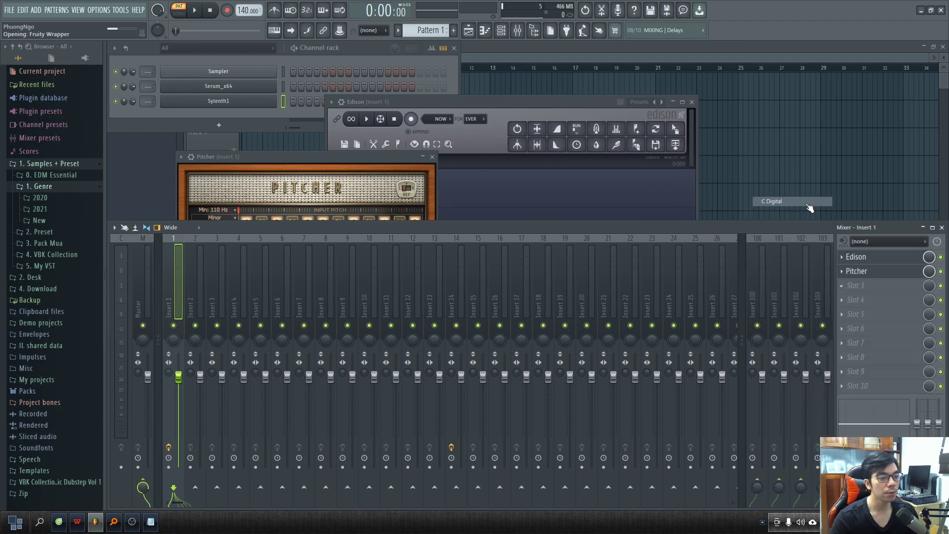
left_click(857, 286)
left_click(859, 298)
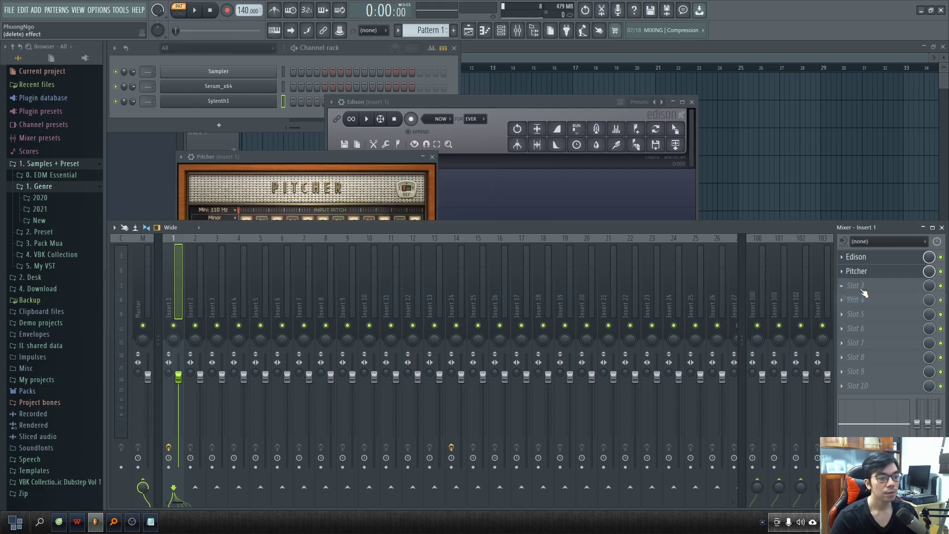
Load the Q 2 equalizer into the third slot of Insert 1 and move its window higher up
left_click(861, 287)
mouse_move(860, 288)
left_click(765, 333)
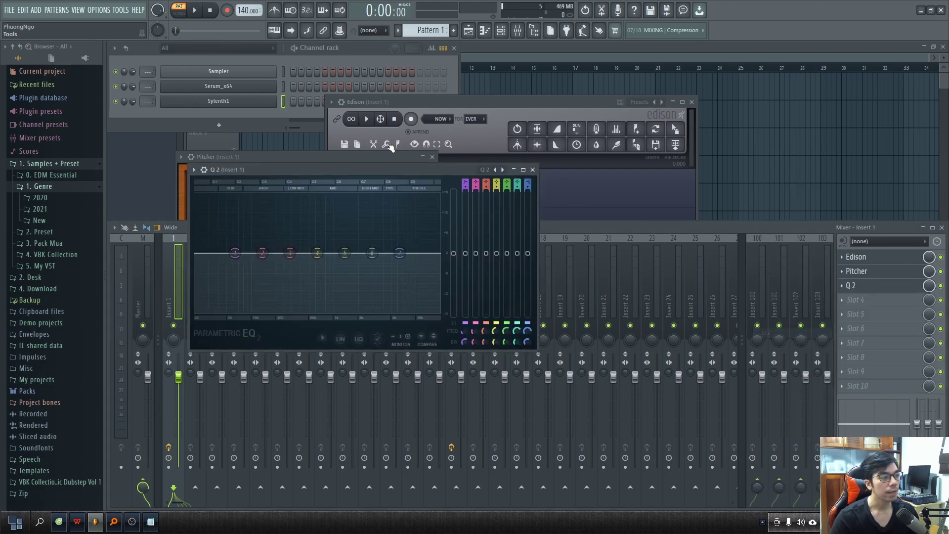
left_click_drag(414, 168, 417, 124)
Find Maximus in the full effect plugin list and load it into the fourth slot of Insert 1
left_click(871, 301)
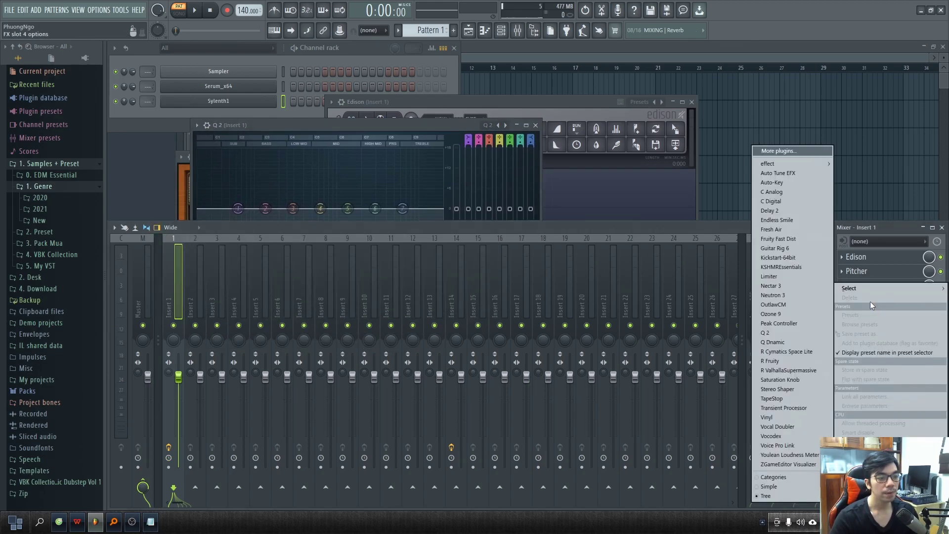
left_click(771, 149)
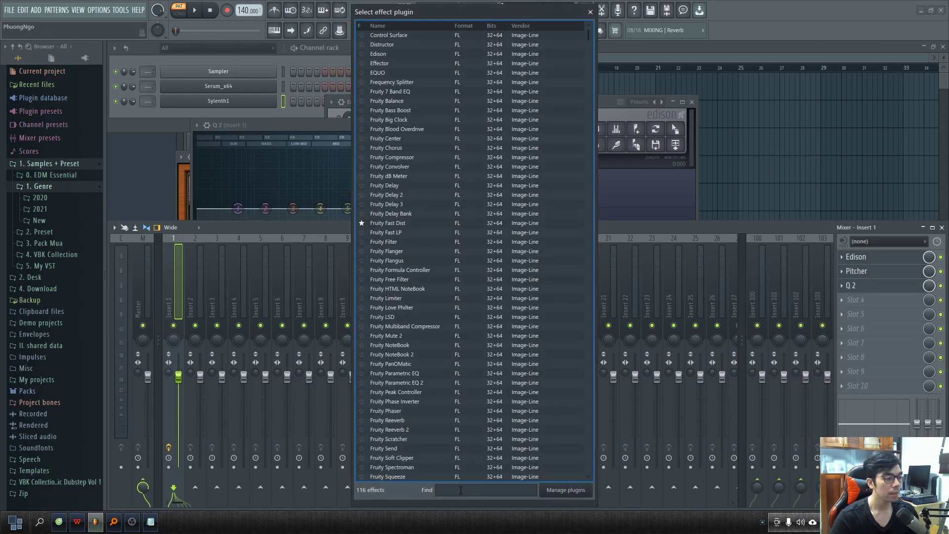
type("max")
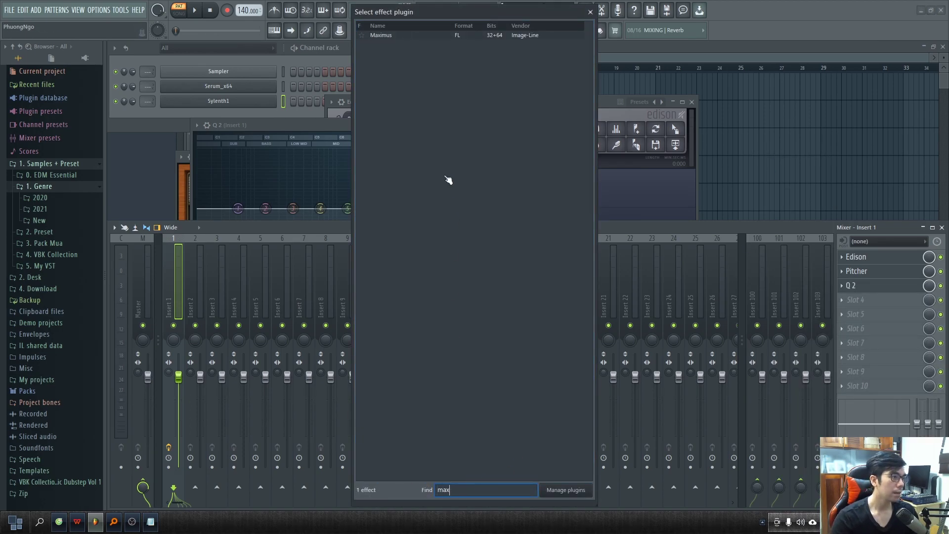
double_click(380, 34)
Load a second Q 2 equalizer into the fifth slot and the C Digital compressor into the sixth slot of Insert 1
left_click(873, 311)
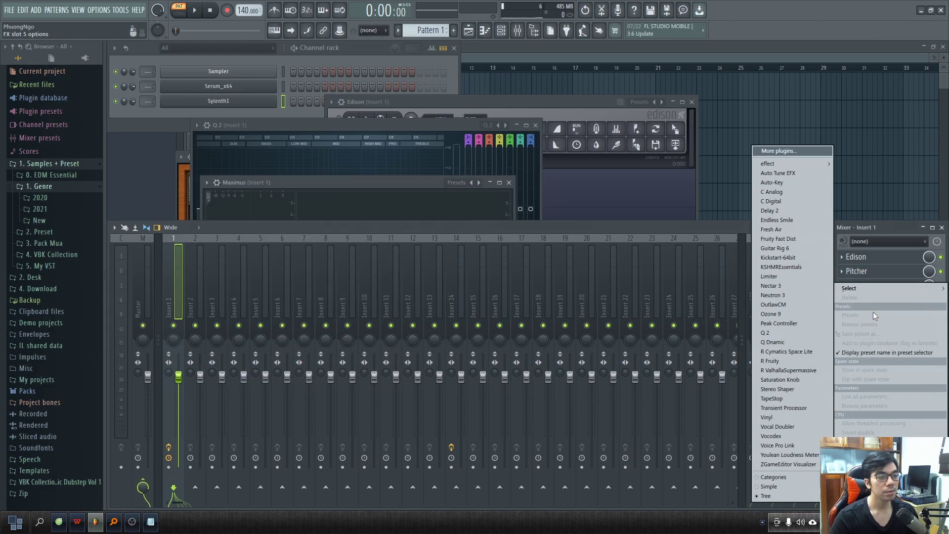
left_click(803, 332)
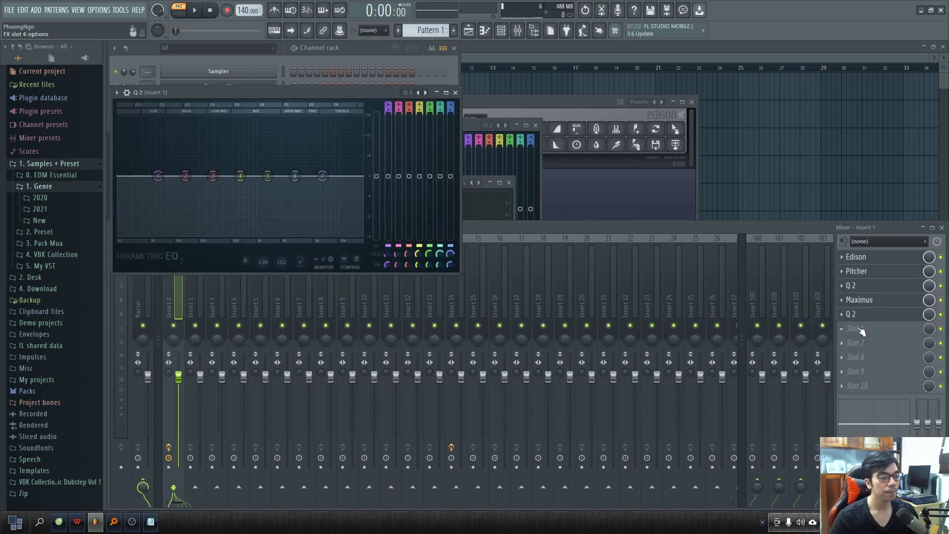
left_click(855, 330)
mouse_move(790, 163)
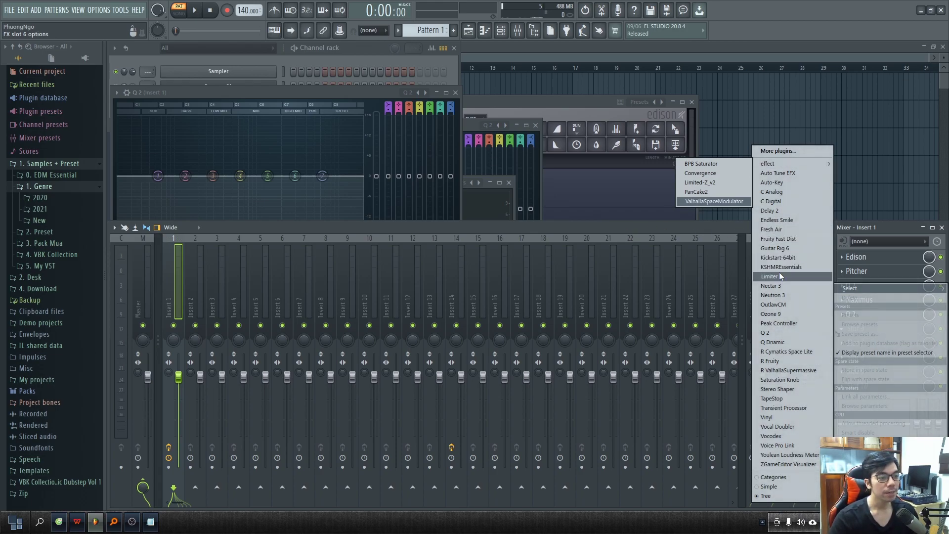
left_click(780, 201)
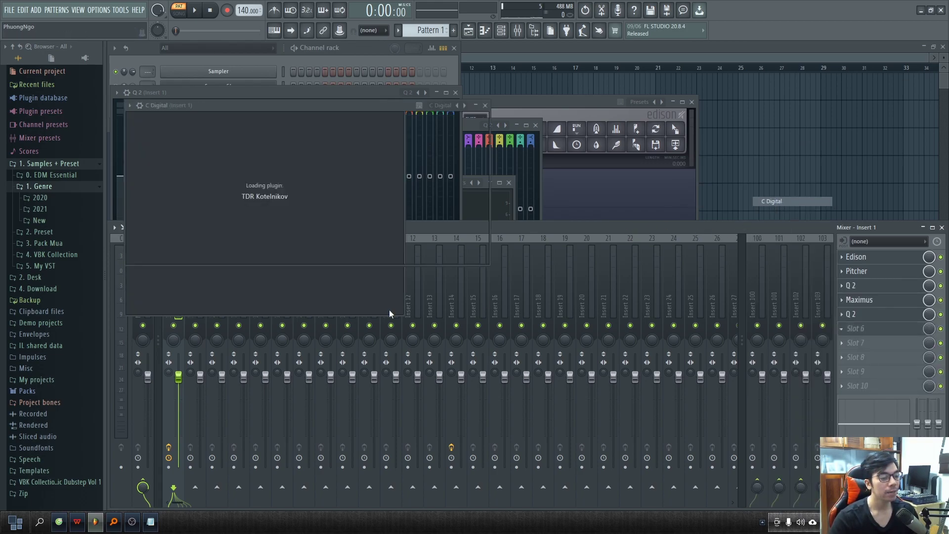
left_click_drag(393, 109, 551, 115)
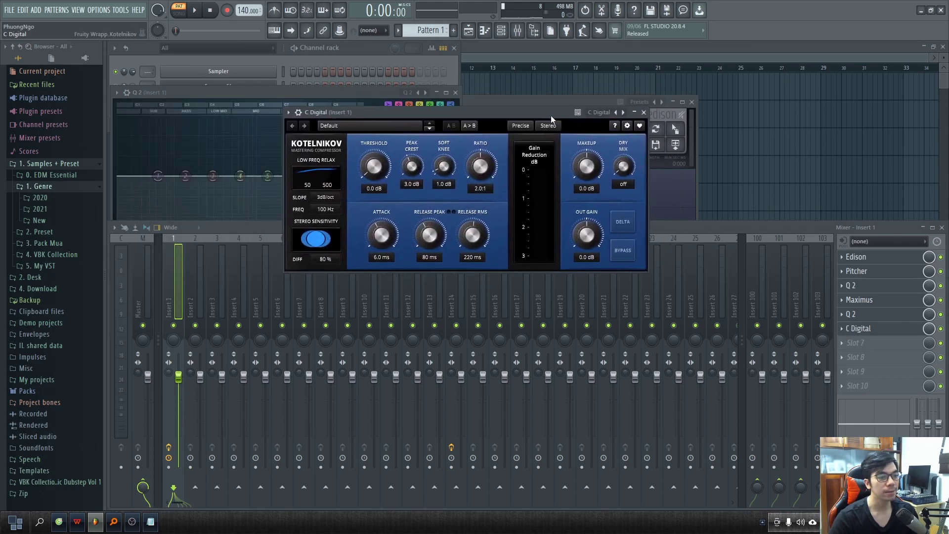
Load Delay 2 into the seventh slot and the R Fruity reverb into the eighth slot of Insert 1
left_click(860, 345)
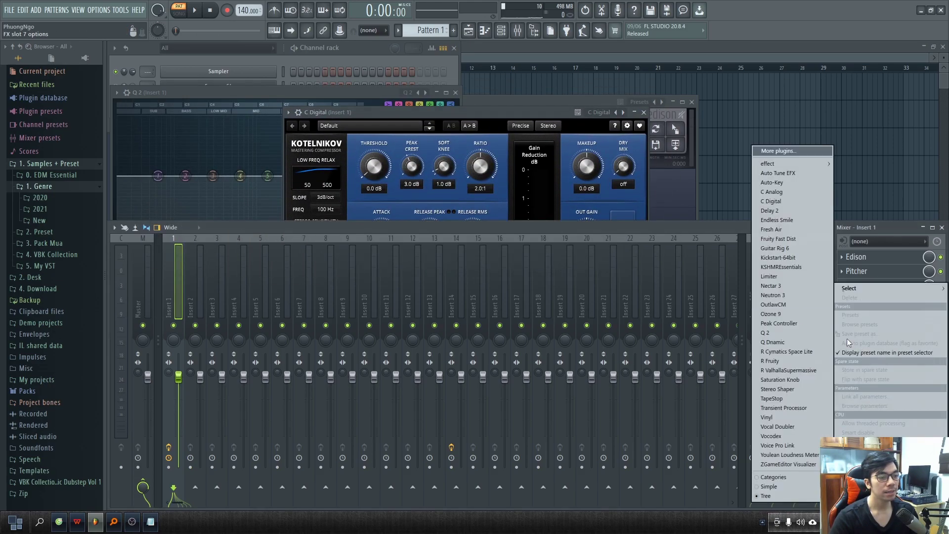
left_click(791, 296)
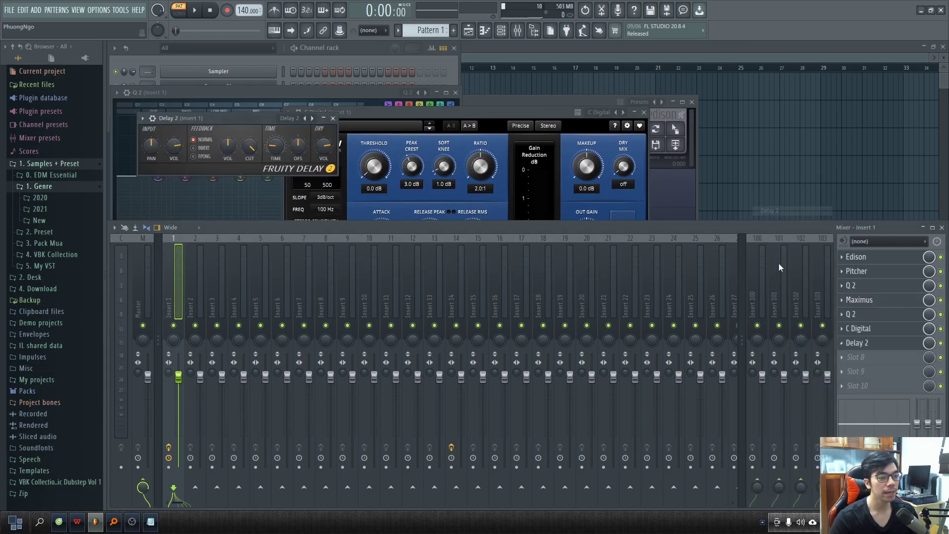
left_click(860, 357)
left_click(787, 362)
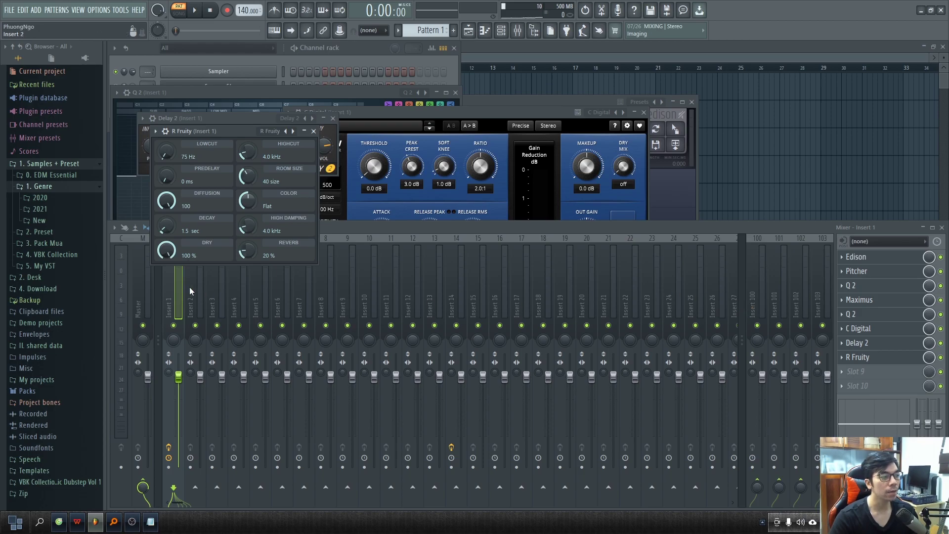
Look at Insert 1's mixer track state options and check the Edison, Pitcher, Q 2 and Maximus effects in its chain
right_click(177, 298)
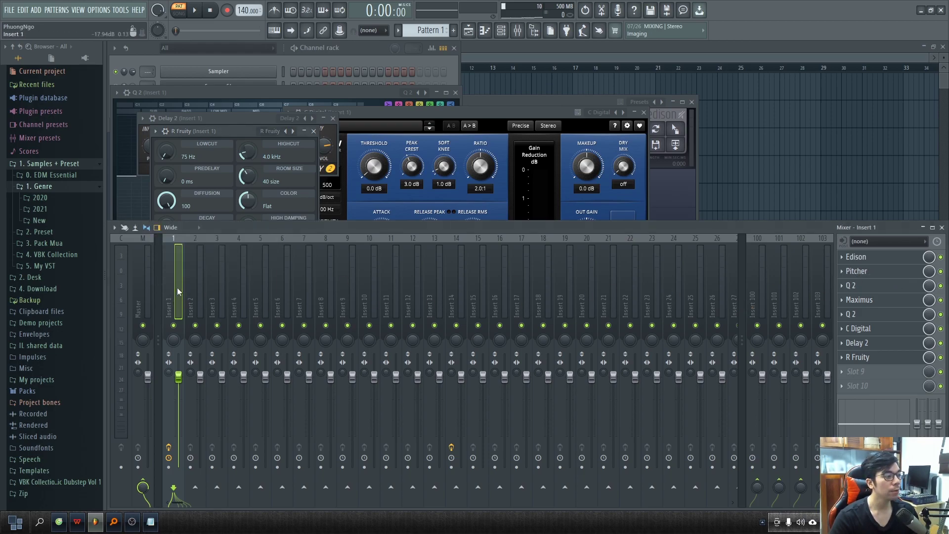
mouse_move(201, 285)
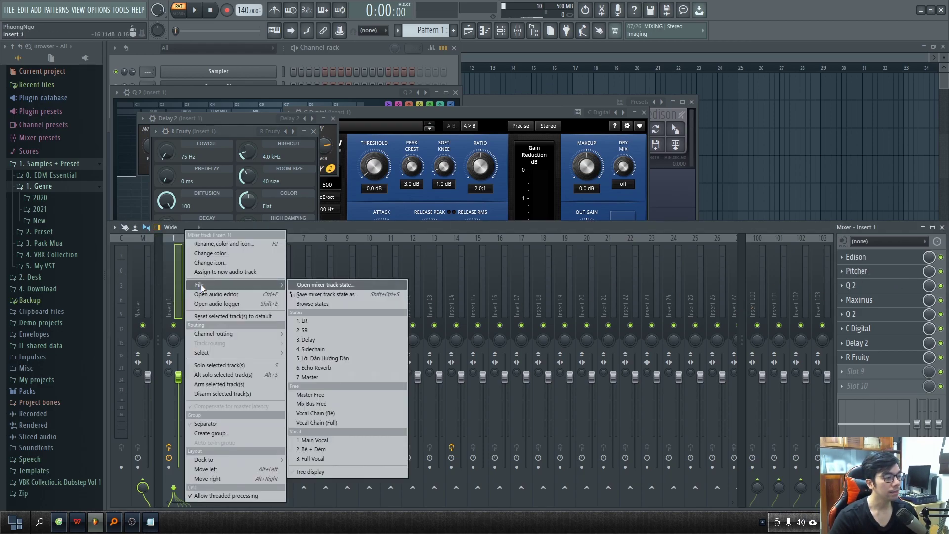
left_click(895, 259)
left_click(895, 259)
left_click(888, 272)
left_click(888, 273)
left_click(890, 286)
left_click(890, 286)
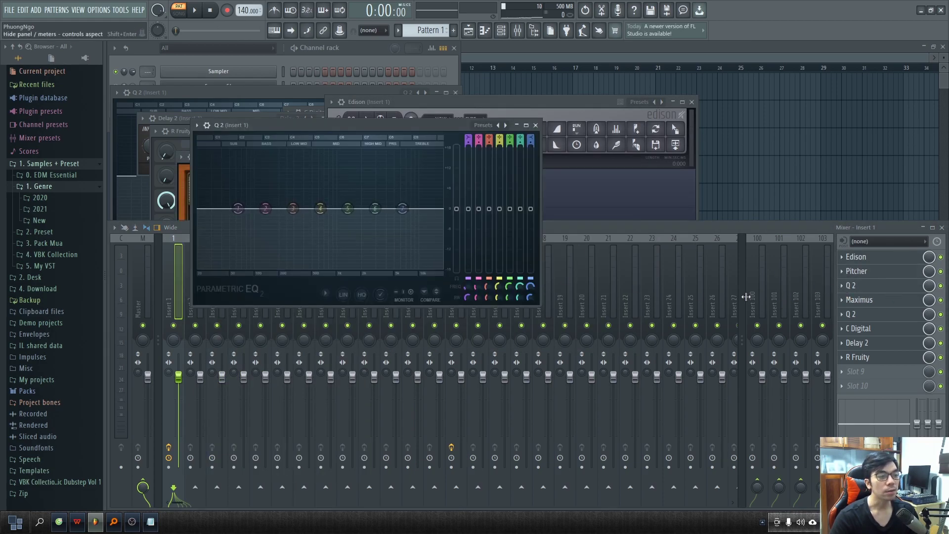
left_click(868, 301)
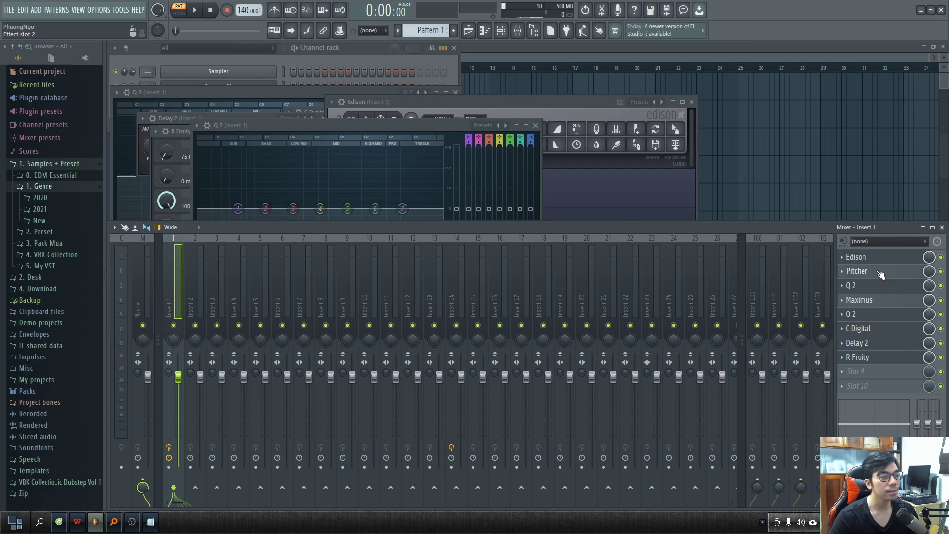
Review the Pitcher, C Digital, Delay 2 and R Fruity effects on Insert 1, repositioning the C Digital and R Fruity windows
left_click(881, 274)
left_click(879, 333)
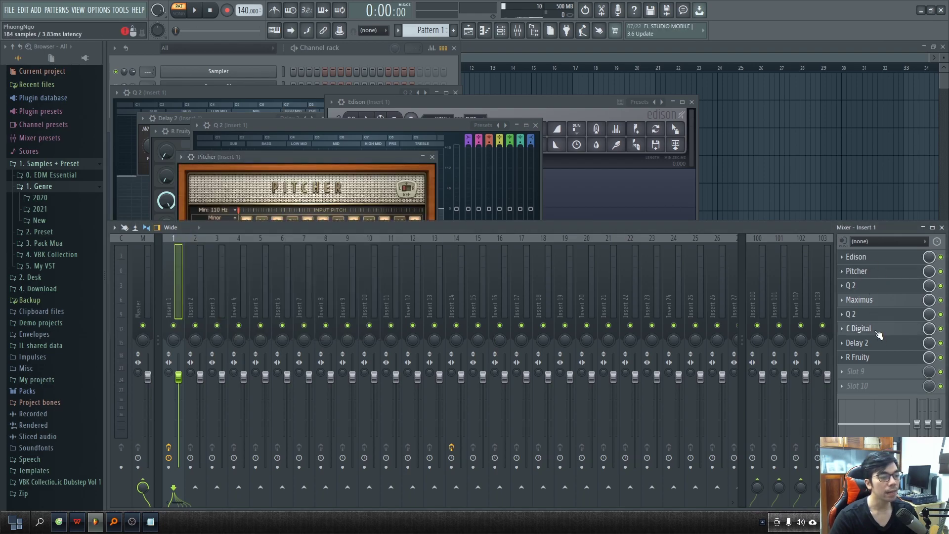
left_click(879, 335)
left_click_drag(482, 110, 387, 101)
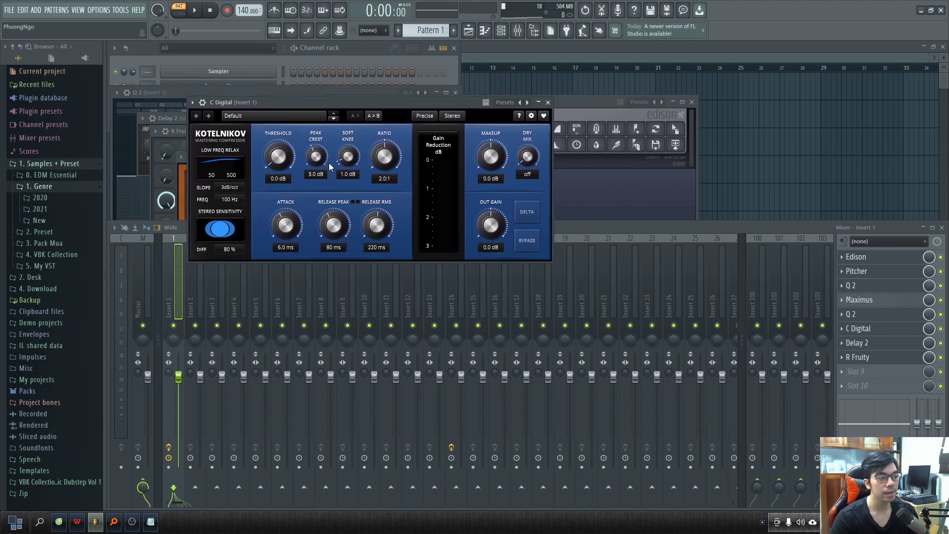
left_click(862, 328)
left_click(851, 346)
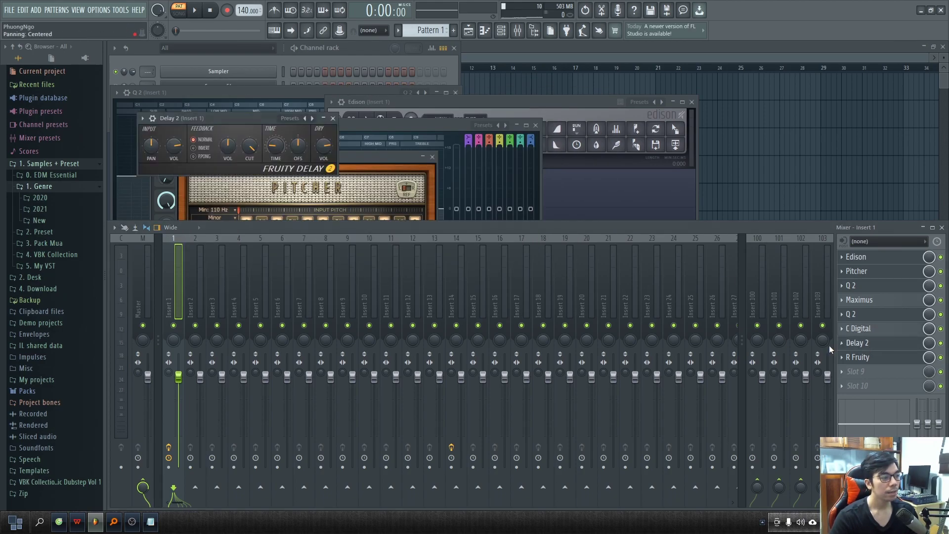
left_click(858, 356)
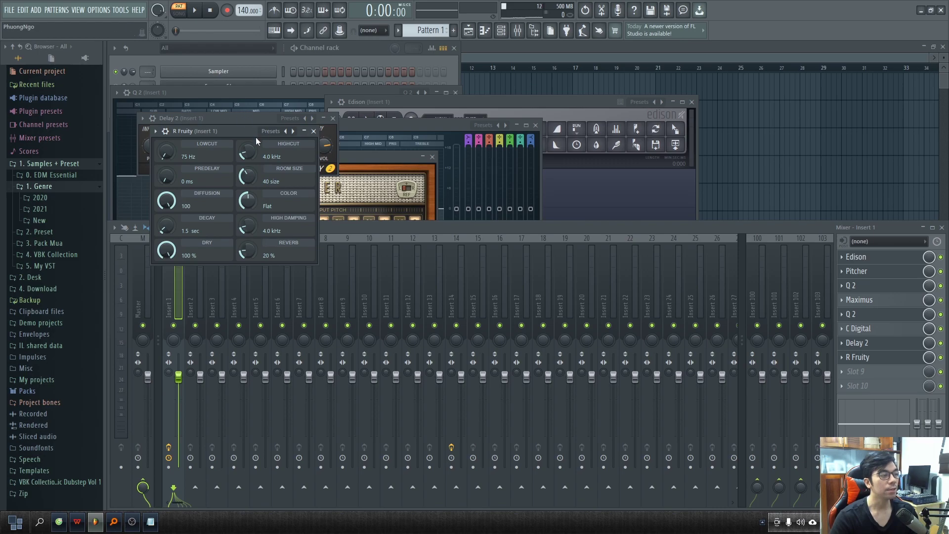
left_click_drag(256, 137, 306, 141)
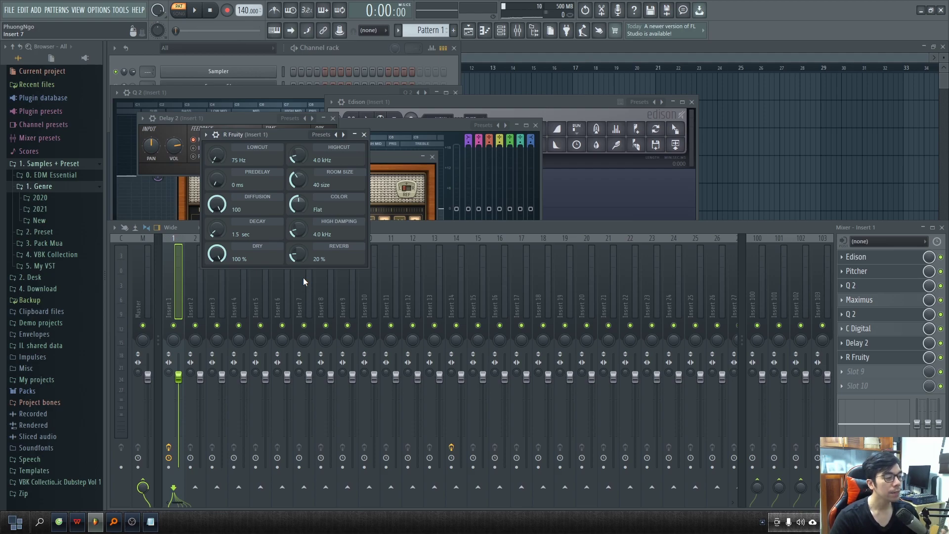
Rename mixer track Insert 1 as "Vocal Chain"
right_click(184, 300)
left_click(176, 310)
key("F2")
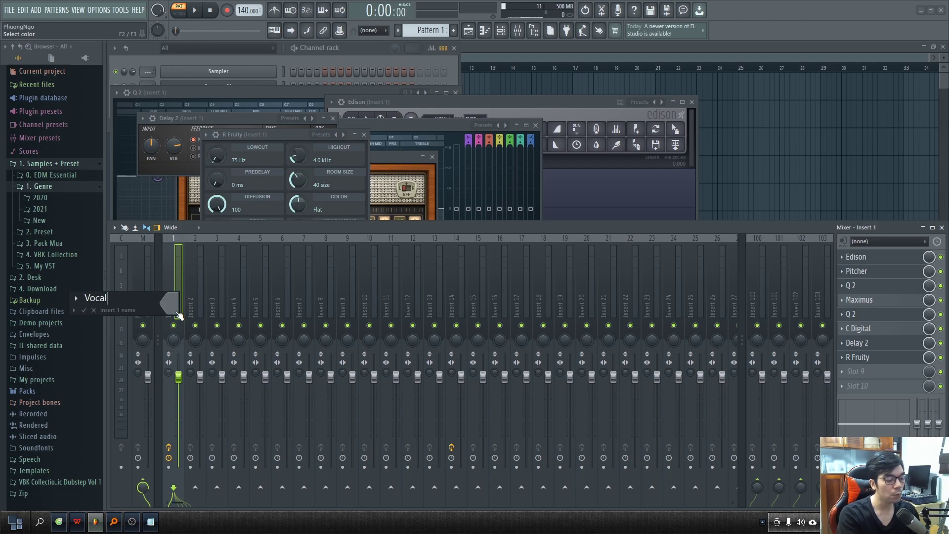
key("ctrl+a")
key("BackSpace")
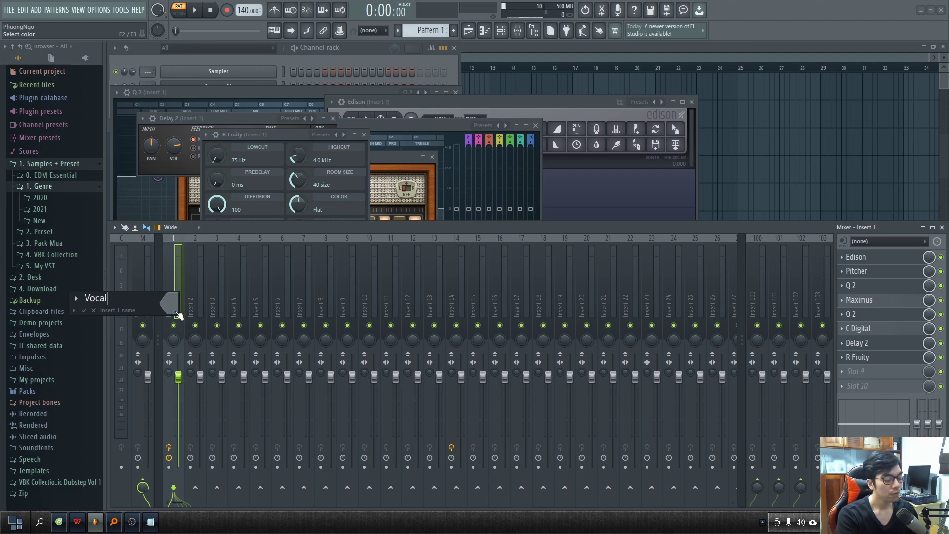
type("Vocal Chai")
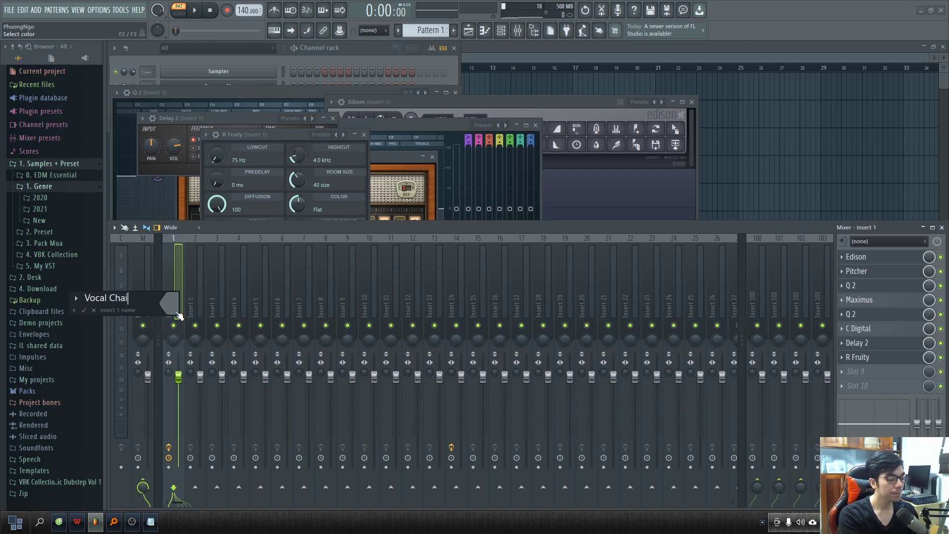
type("n")
key("Return")
Save the Vocal Chain track's mixer track state in the Mixer presets folder under the file name "Vocal Chain"
right_click(172, 274)
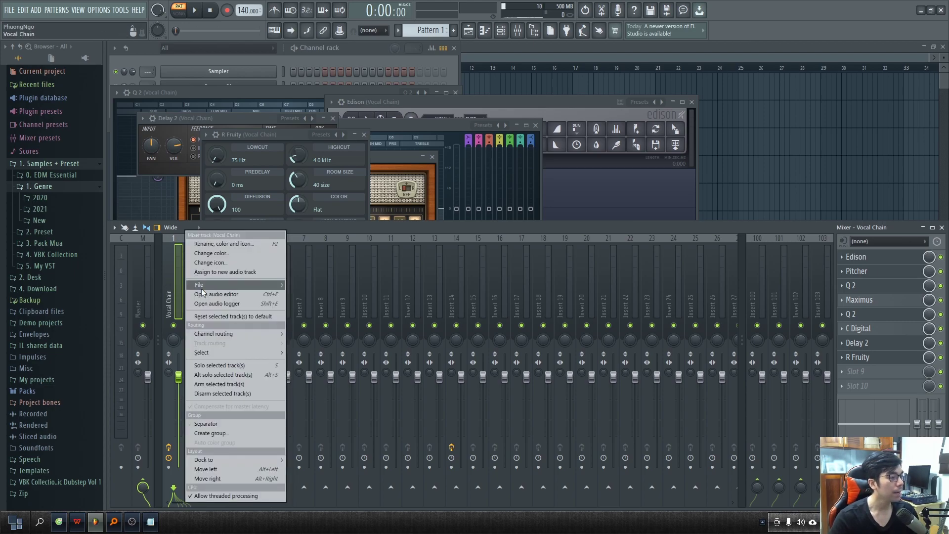
mouse_move(201, 291)
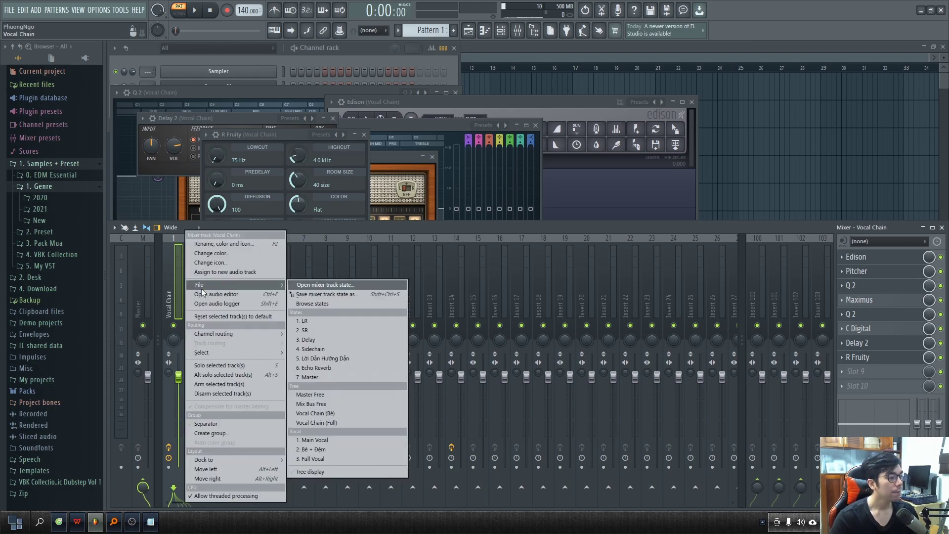
left_click(314, 295)
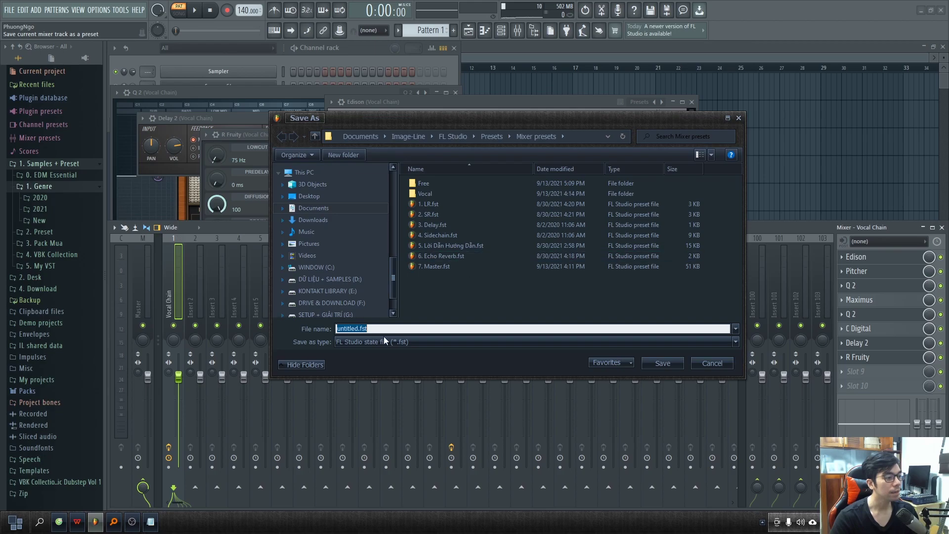
type("Voca")
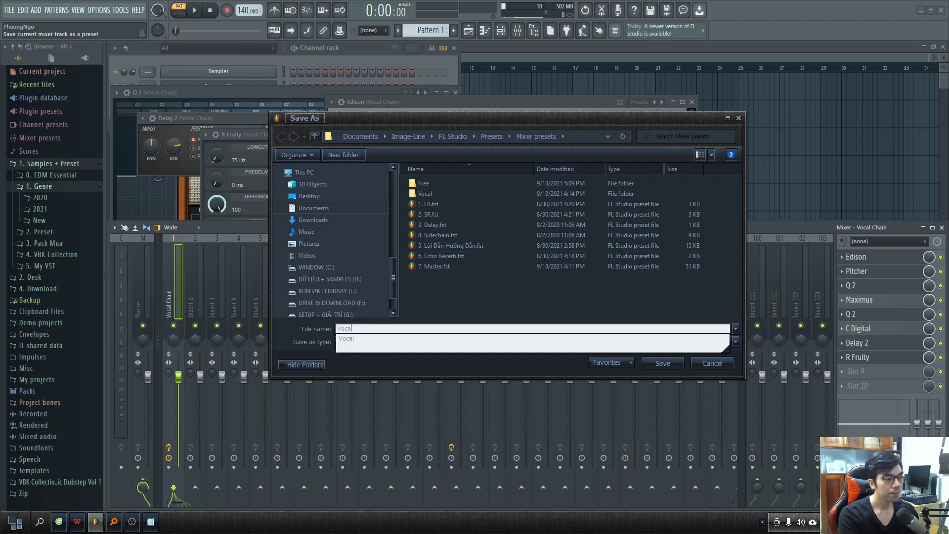
type("l Chain")
key("Return")
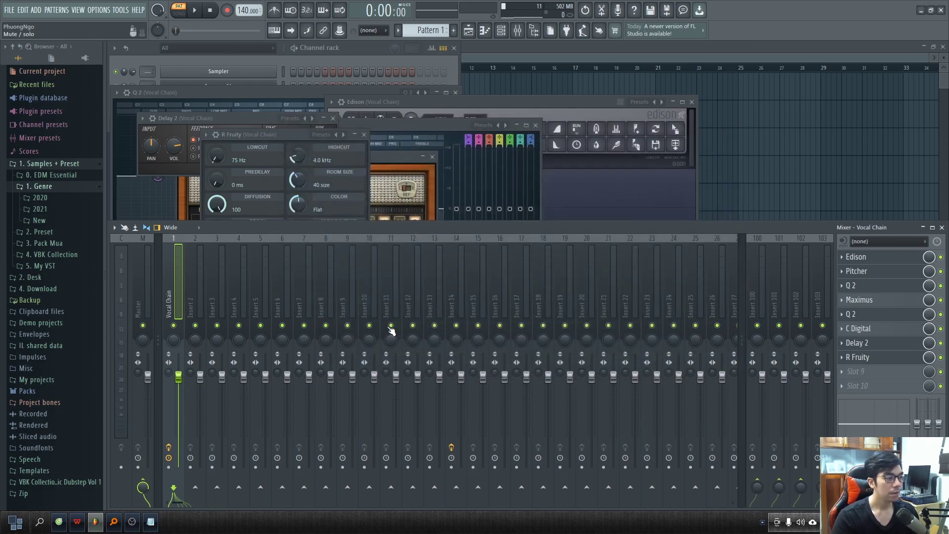
Load the saved "Vocal Chain" mixer track state onto the empty Insert 13 track
left_click(456, 292)
left_click(436, 305)
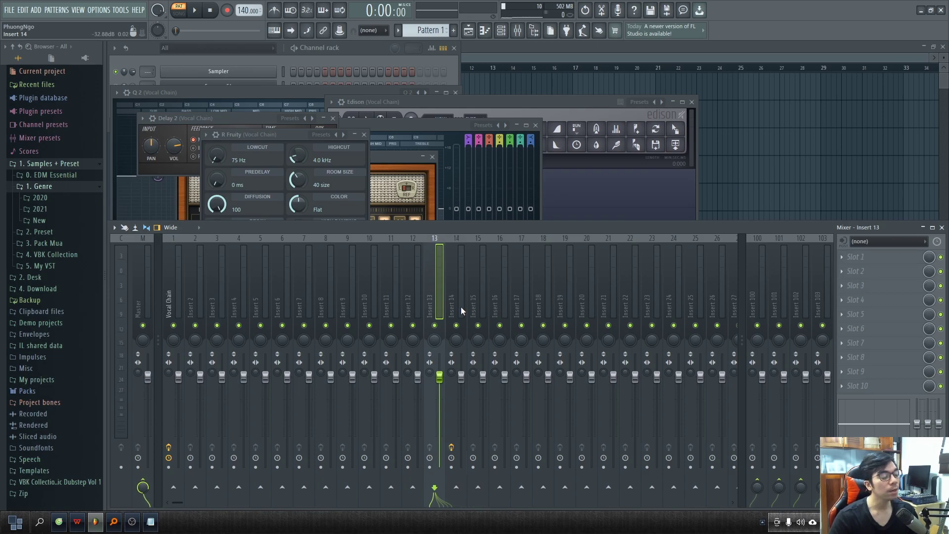
right_click(438, 290)
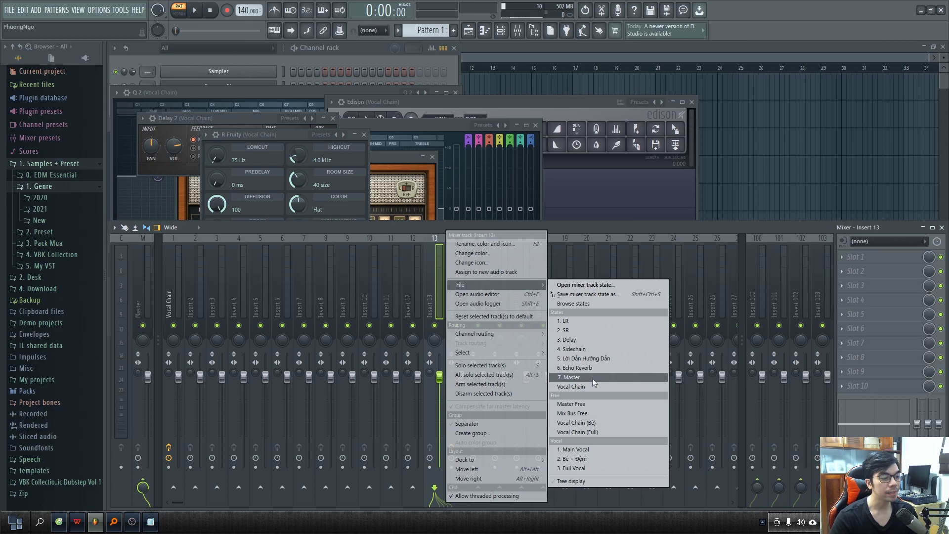
left_click(570, 386)
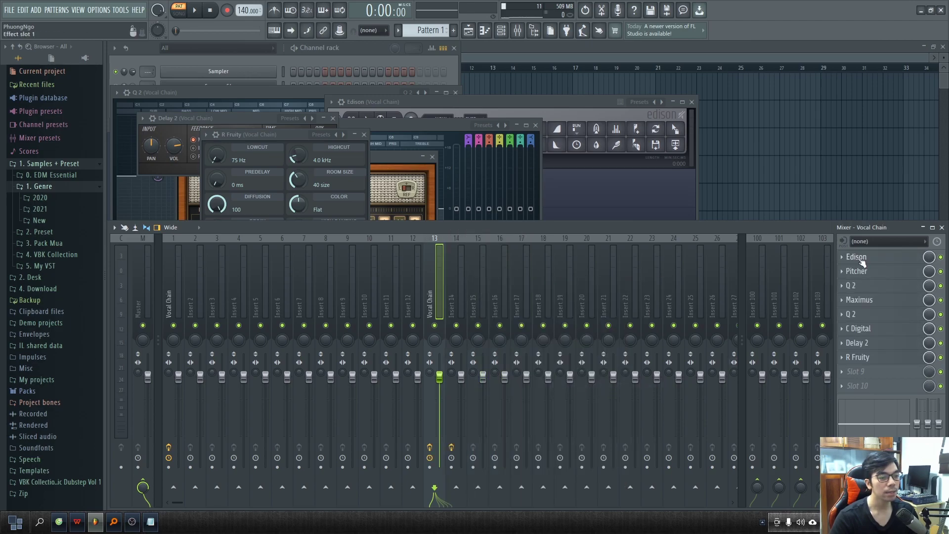
Inspect the effects loaded on track 13 from Pitcher through R Fruity, and close the R Fruity and Delay 2 windows
left_click(872, 272)
left_click(878, 287)
left_click(878, 301)
left_click(878, 316)
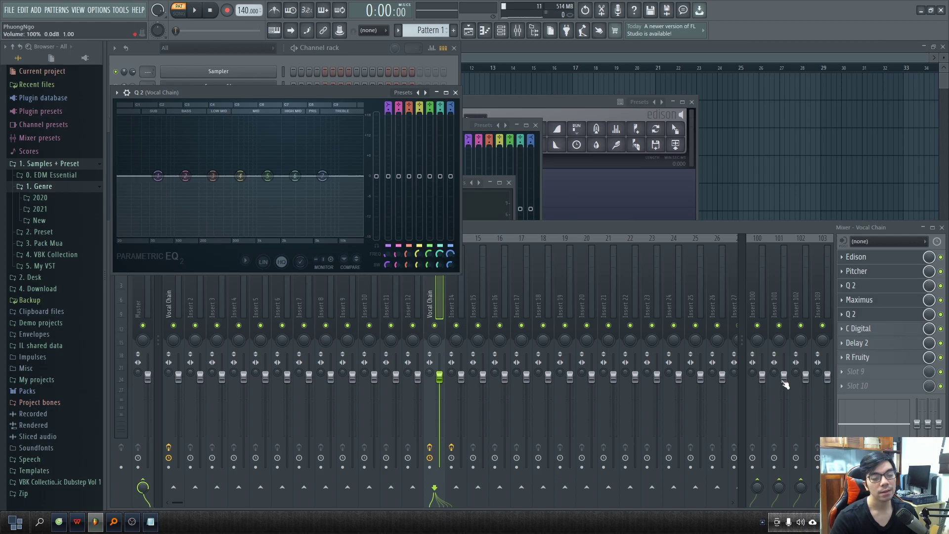
left_click(877, 329)
left_click(877, 344)
left_click(878, 358)
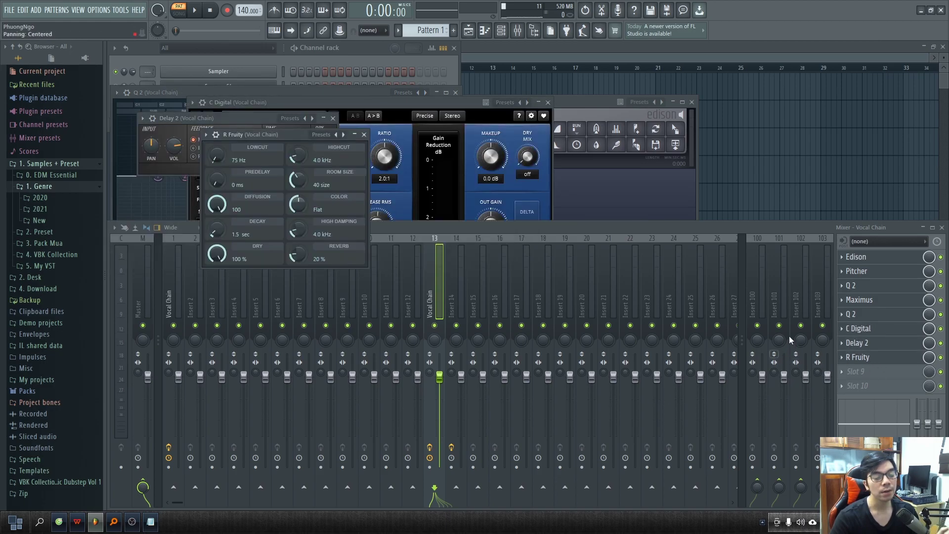
left_click(364, 134)
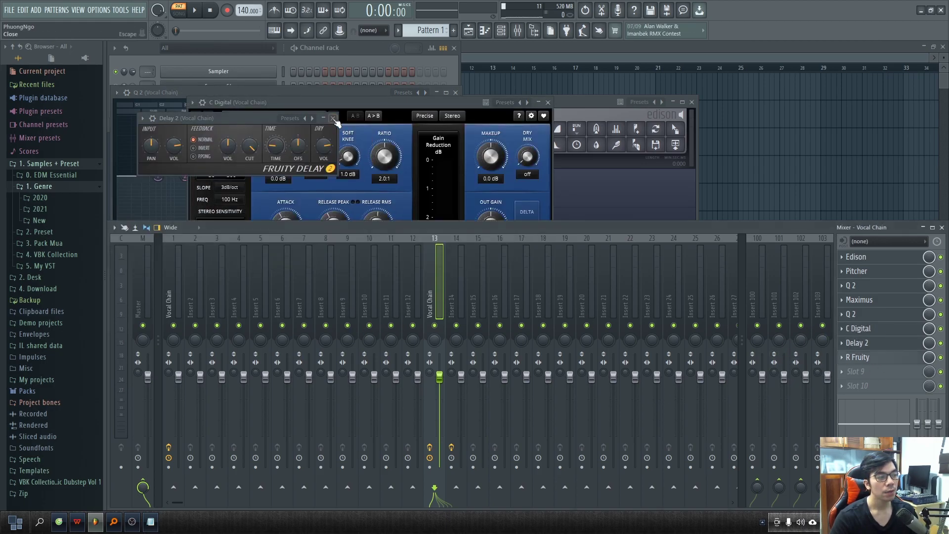
left_click(333, 118)
Load the saved mixer track state "5. Lời Dẫn Hướng Dẫn" onto the empty Insert 7 track
left_click(307, 289)
right_click(306, 289)
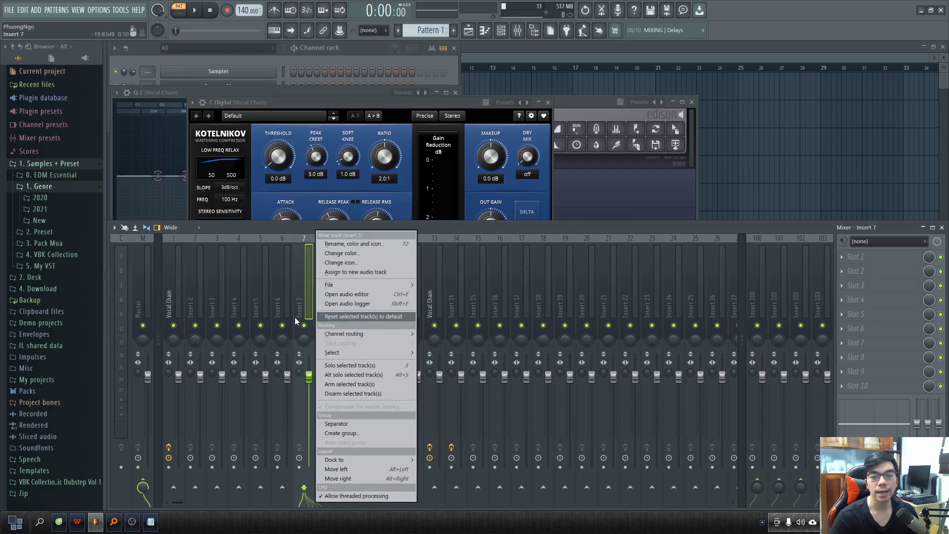
mouse_move(340, 286)
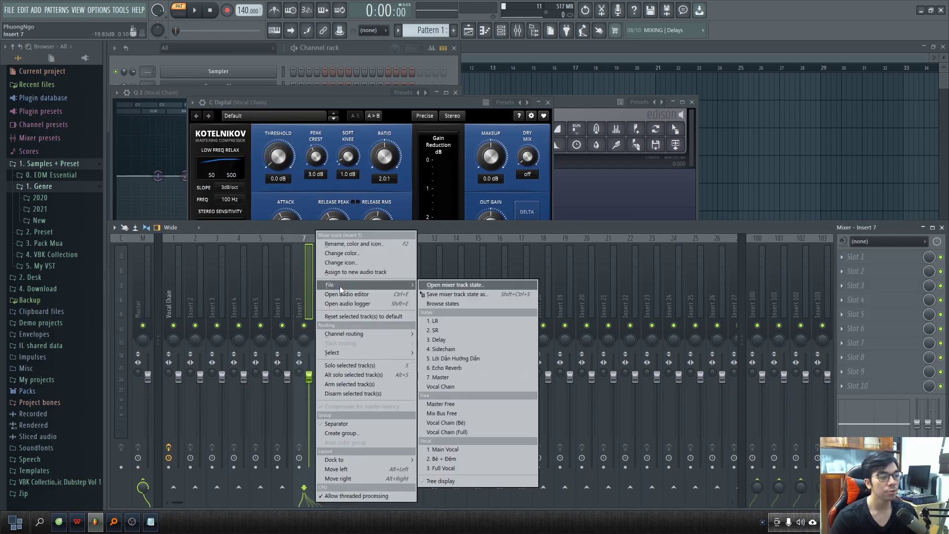
left_click(461, 357)
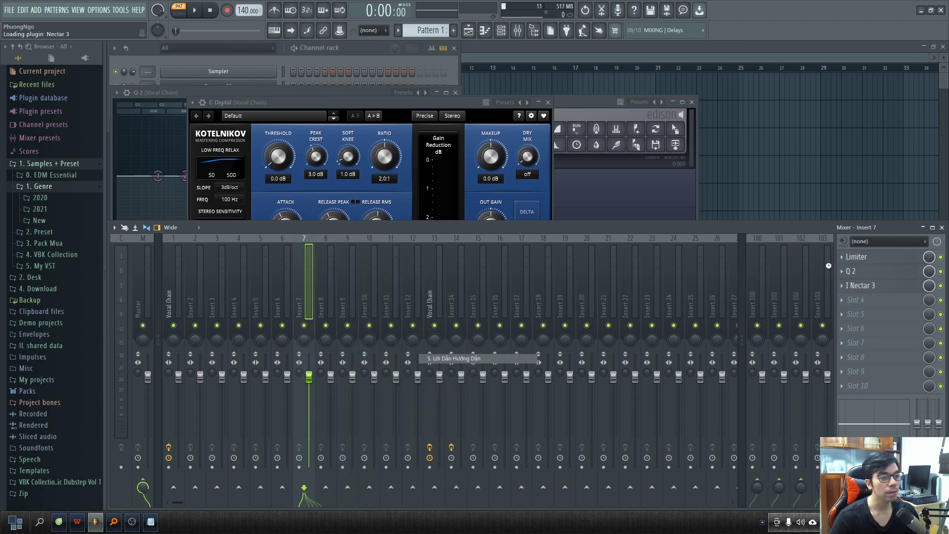
Inspect the Limiter, Q 2 and I Nectar 3 effects on Insert 7, and close the Nectar 3 window
left_click(879, 258)
left_click(880, 271)
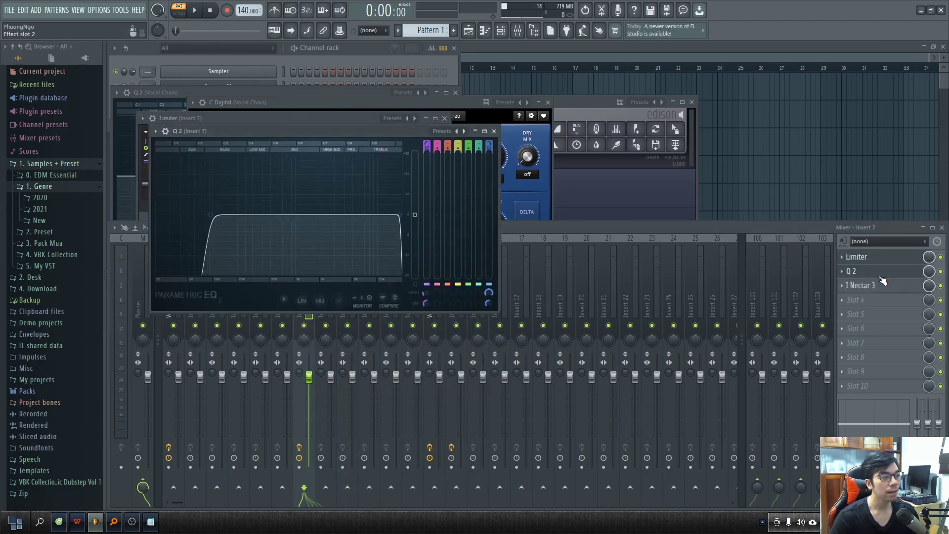
left_click(870, 286)
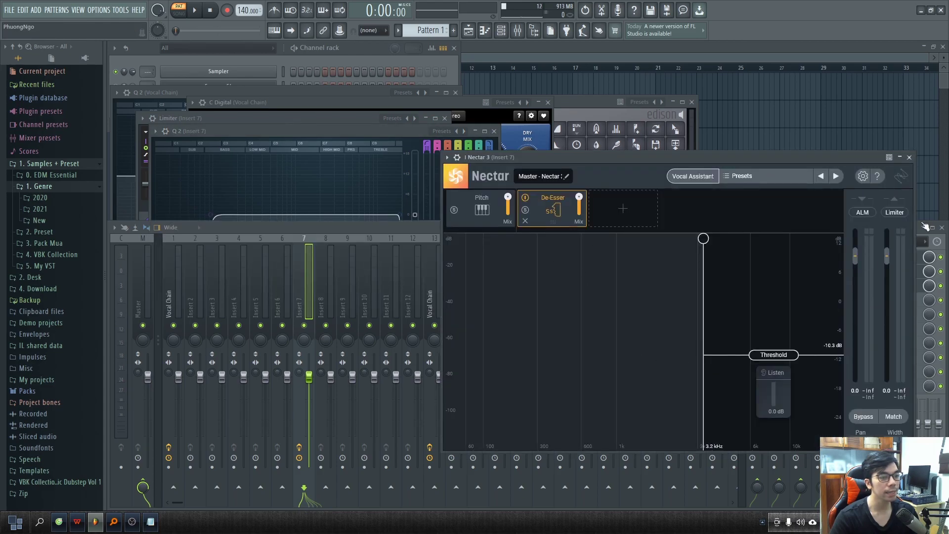
left_click(908, 158)
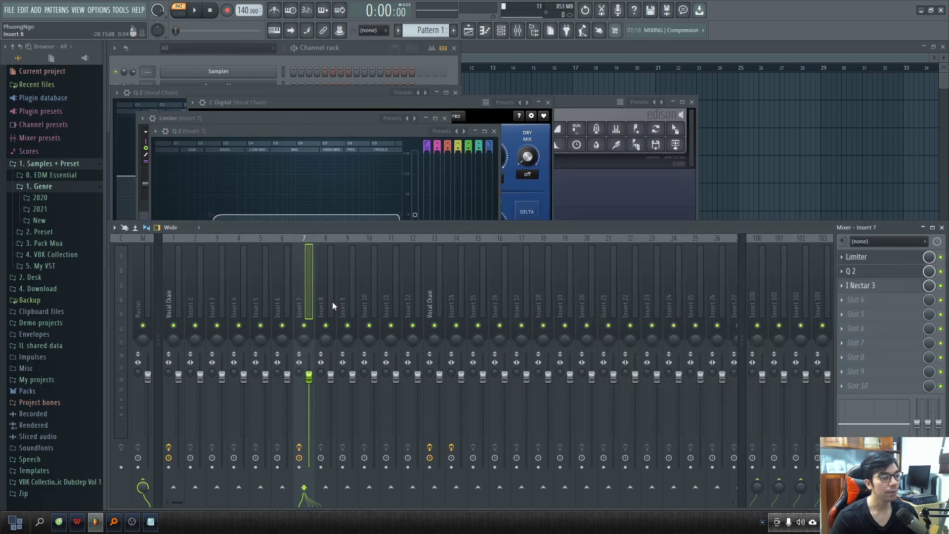
Load the saved mixer track state "Vocal Chain (Full)" onto the empty Insert 9 track
right_click(351, 301)
mouse_move(428, 285)
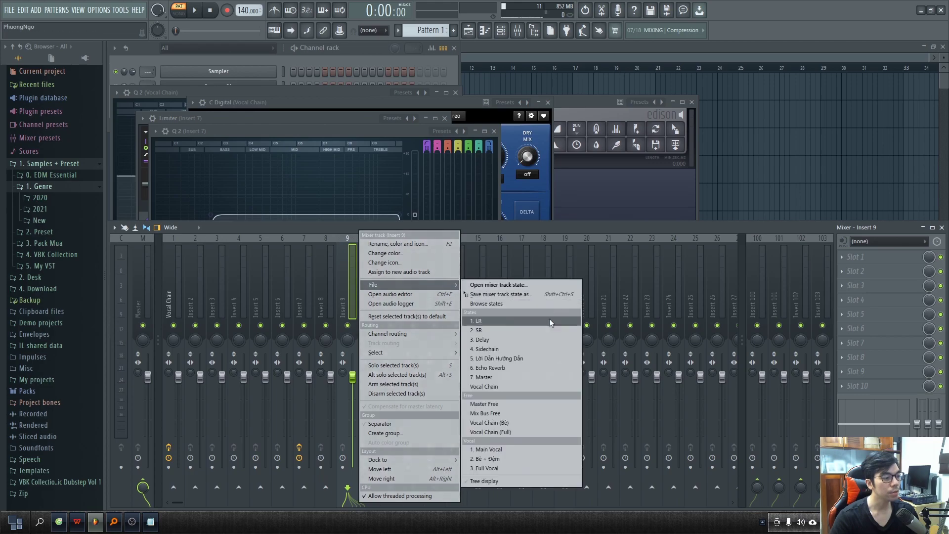
left_click(487, 434)
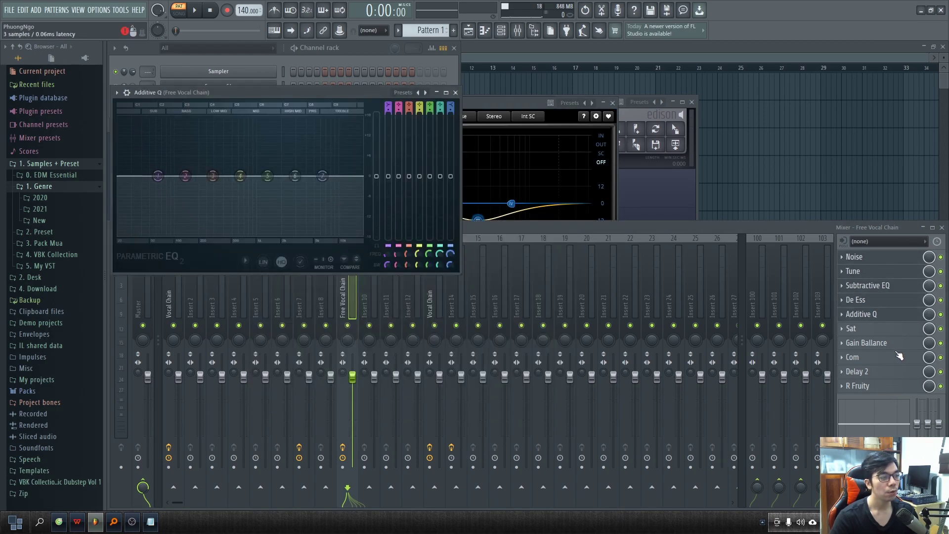
Close all open plugin windows and bring back only the playlist and the mixer
key("F12")
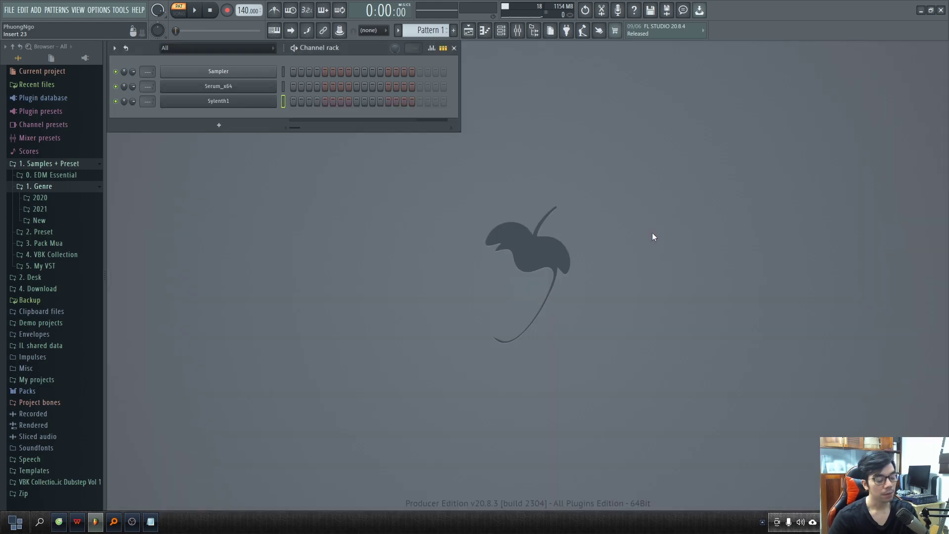
key("F5")
key("F9")
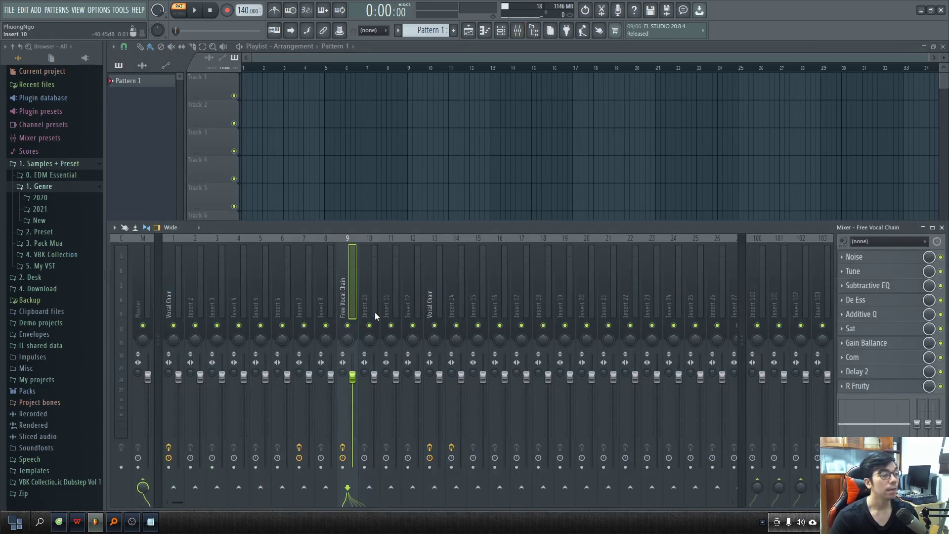
Look through the saved mixer track states offered for Insert 10 without loading one, and reselect the Free Vocal Chain track
right_click(376, 295)
mouse_move(453, 281)
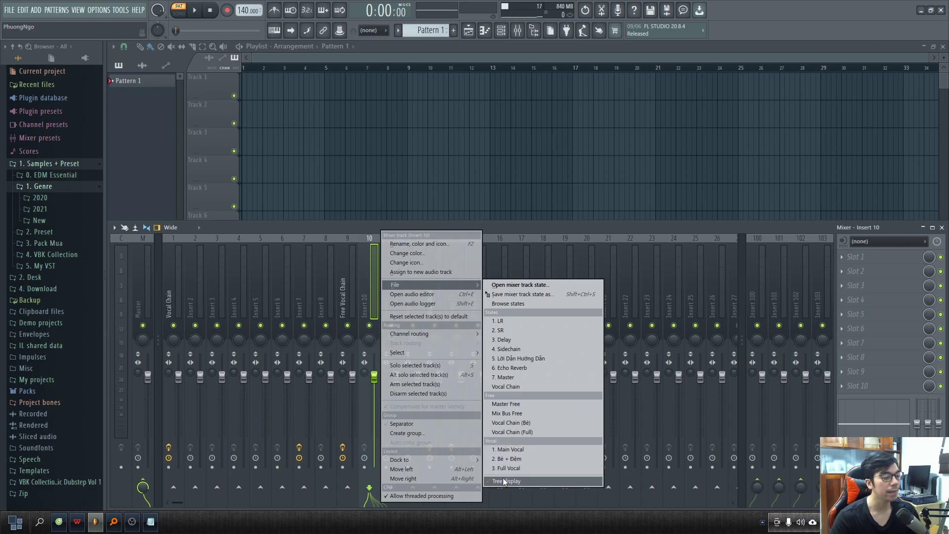
left_click(498, 234)
left_click(432, 287)
left_click_drag(282, 307, 499, 292)
left_click(344, 290)
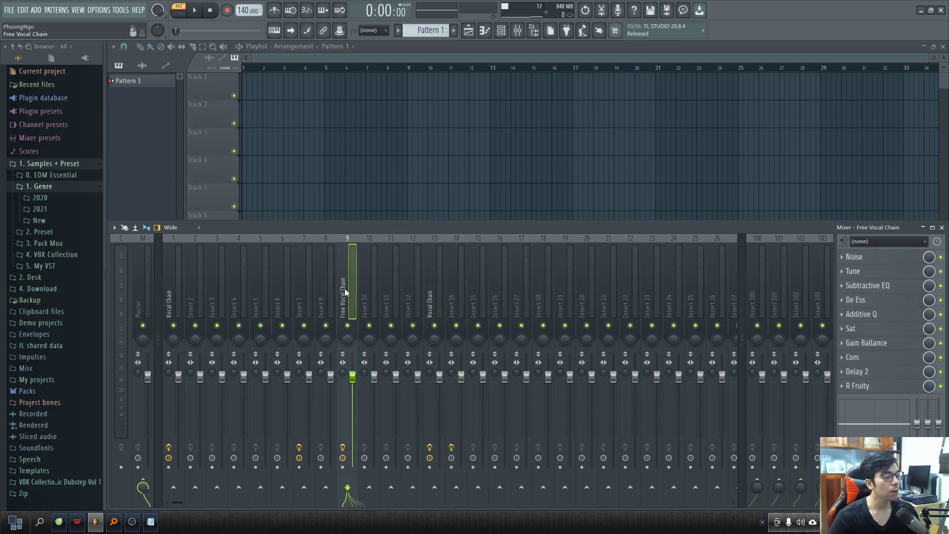
left_click(368, 300)
left_click_drag(281, 300, 595, 289)
key("F9")
key("F9")
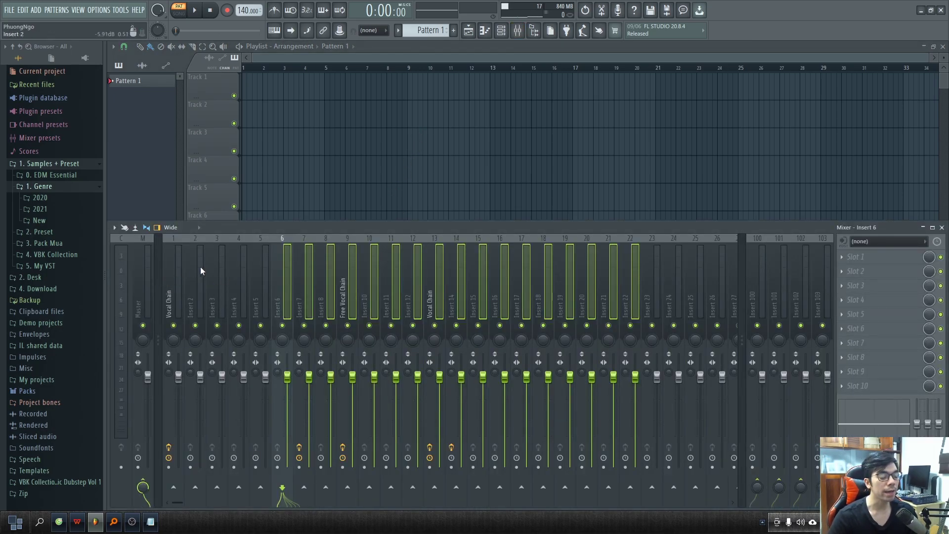
left_click_drag(174, 293, 261, 296)
left_click(536, 312)
Dock mixer tracks Insert 15, Insert 16 and Insert 17 to the Left section of the mixer
left_click_drag(475, 297, 527, 298)
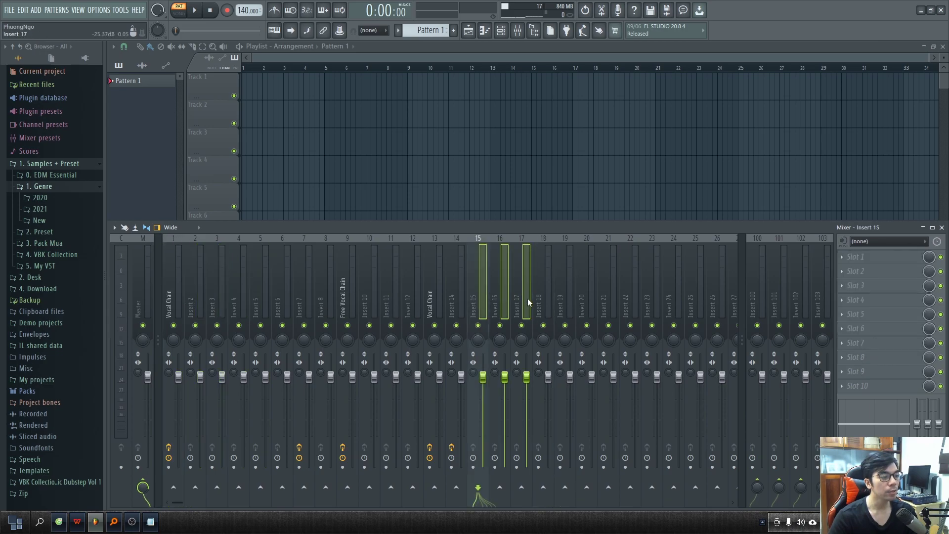
right_click(529, 298)
mouse_move(601, 455)
left_click(647, 460)
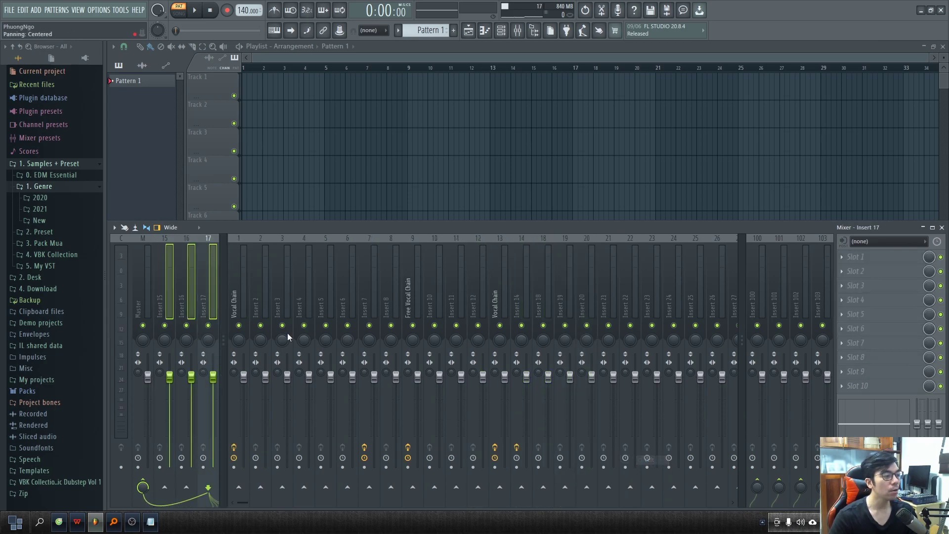
Rename the Insert 15 mixer track as "Lead Buss"
left_click(170, 306)
double_click(166, 311)
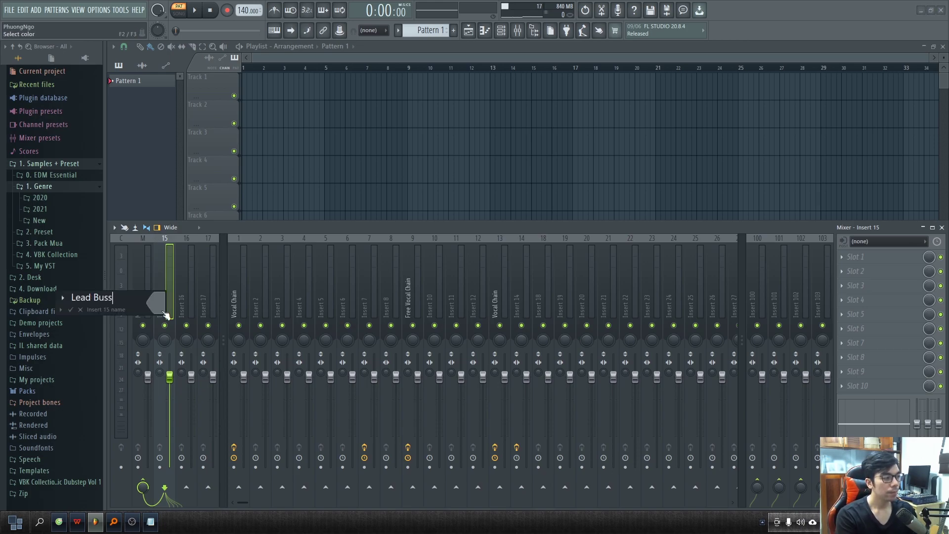
key("Return")
Examine the docking options for Insert 6 and look over the tracks in the mixer's left, middle and right sections
left_click(186, 301)
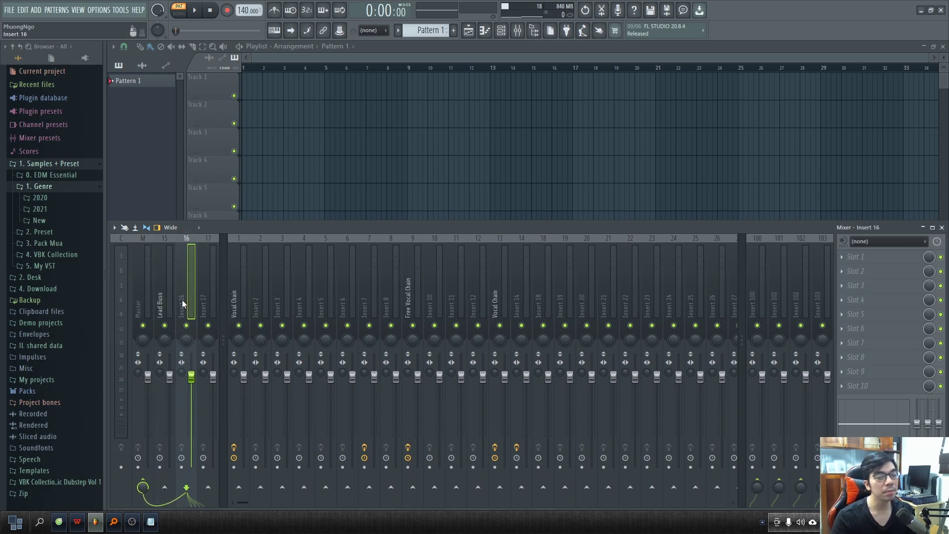
right_click(348, 304)
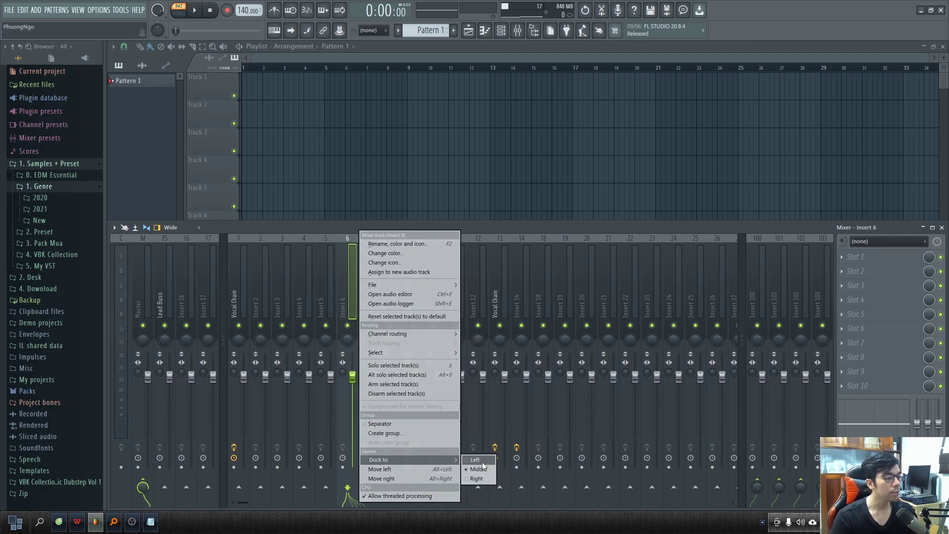
left_click(696, 292)
left_click(806, 282)
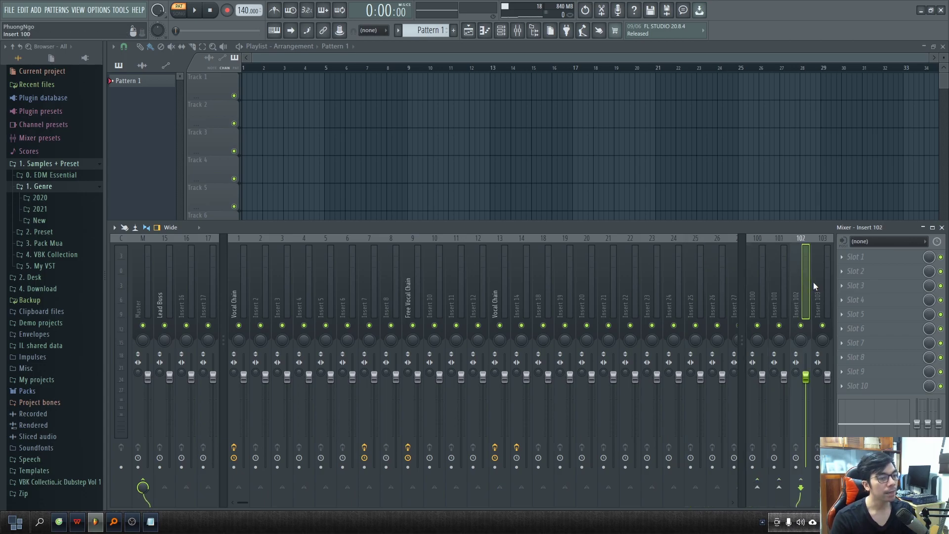
left_click(766, 280)
left_click(153, 286)
left_click(197, 289)
left_click(203, 290)
left_click(157, 292)
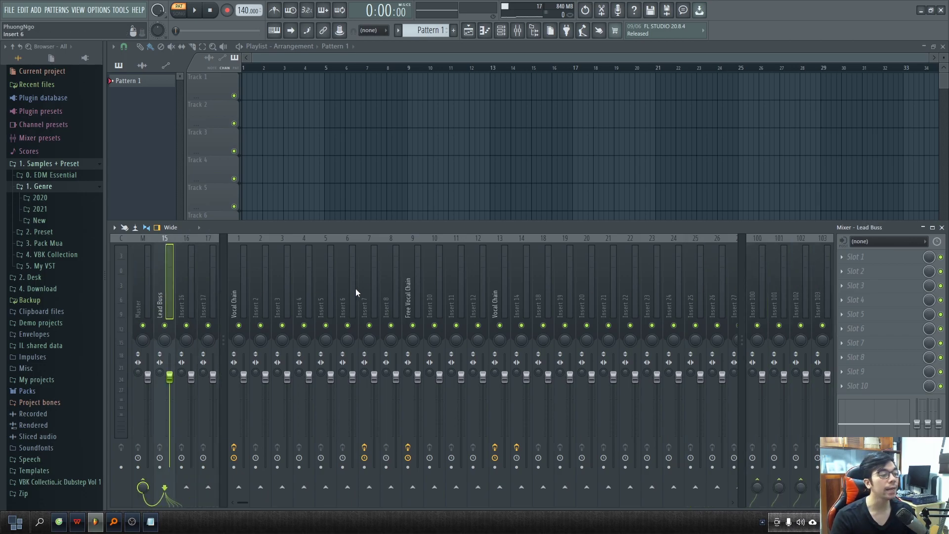
left_click(520, 292)
left_click(674, 292)
left_click(453, 297)
left_click(415, 308)
left_click(333, 302)
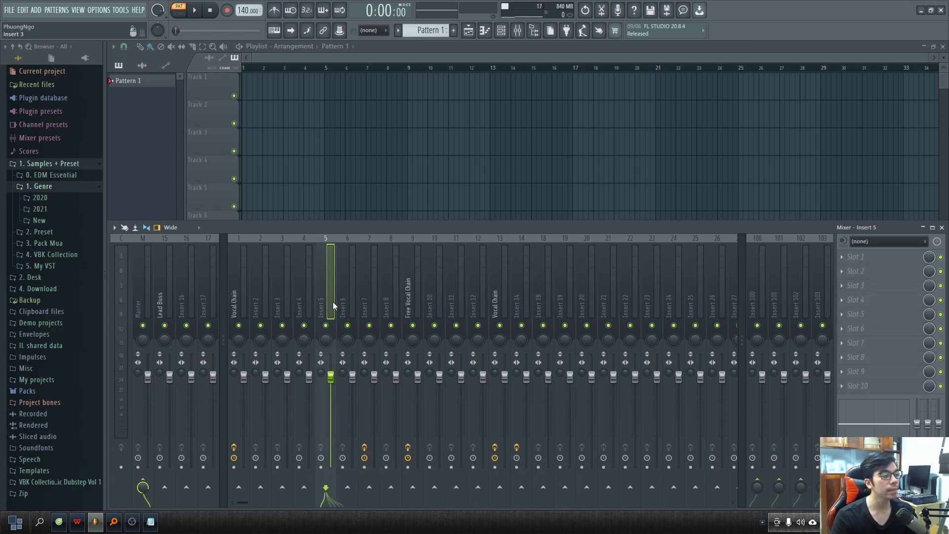
Rename the Insert 16 mixer track as "Chord Bus"
left_click(192, 306)
double_click(192, 306)
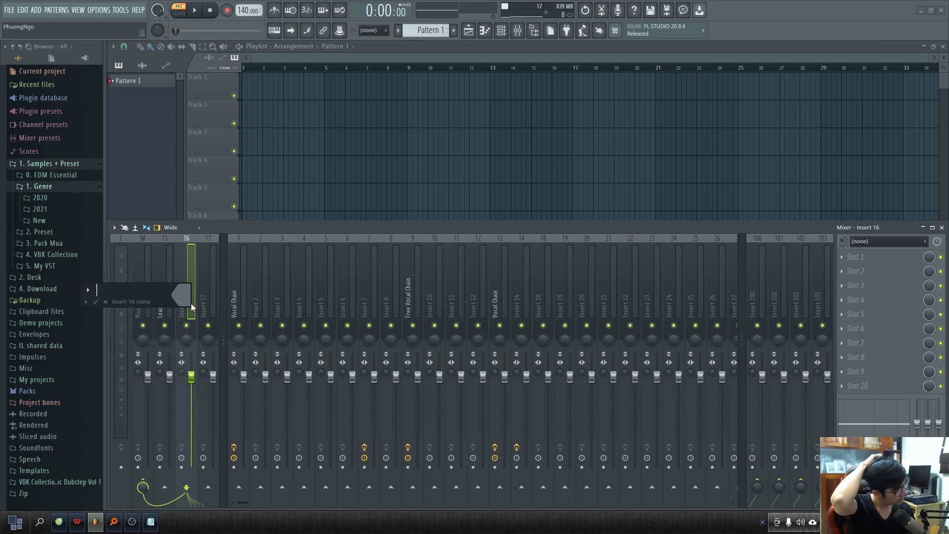
type("Choord")
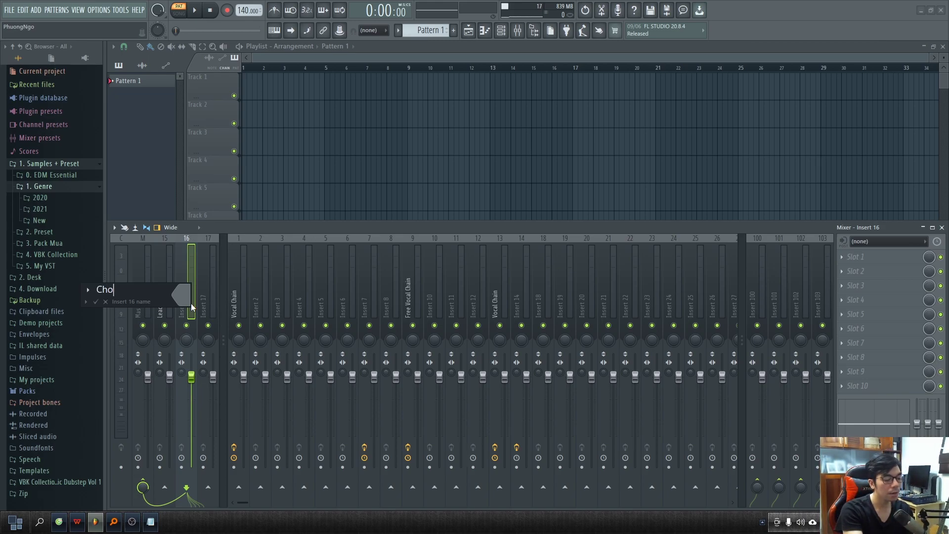
key("BackSpace")
key("BackSpace")
type("d")
key("BackSpace")
type("rd Bus")
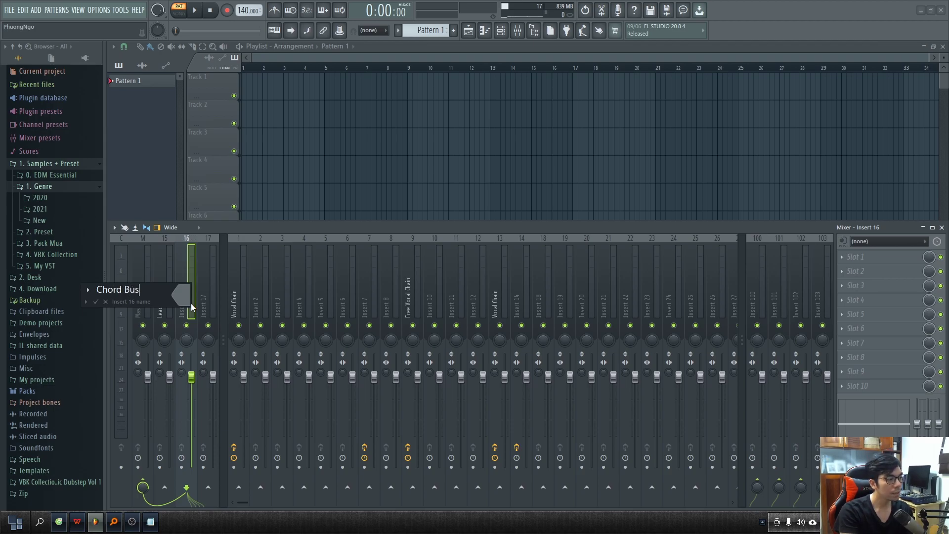
key("Tab")
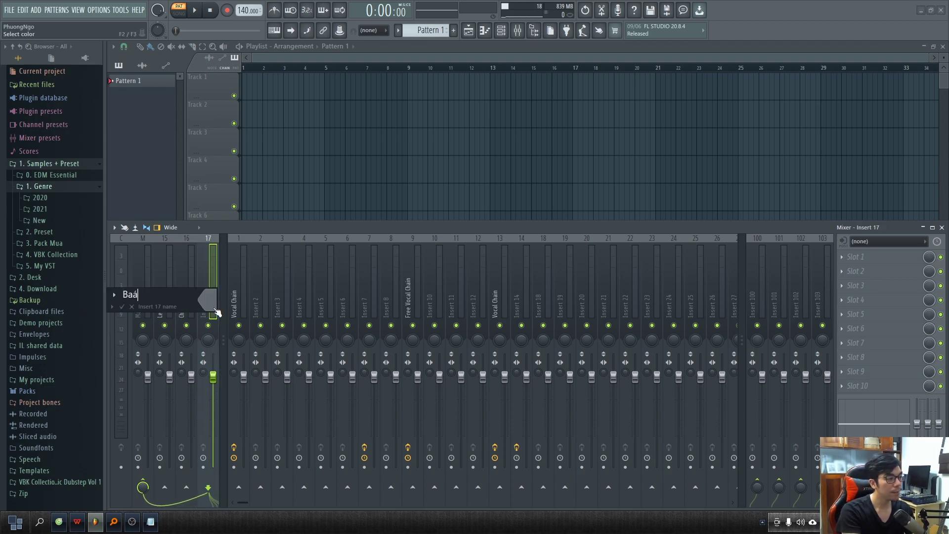
Rename the Insert 17 mixer track as "Bass Buss" and select the three docked bus tracks together
type("Bass Bus")
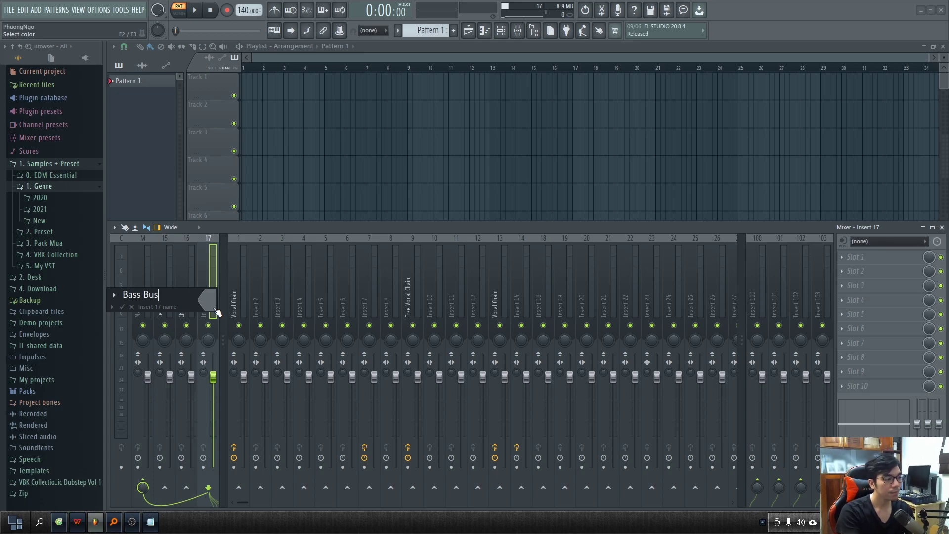
type("s")
key("Return")
left_click(283, 288)
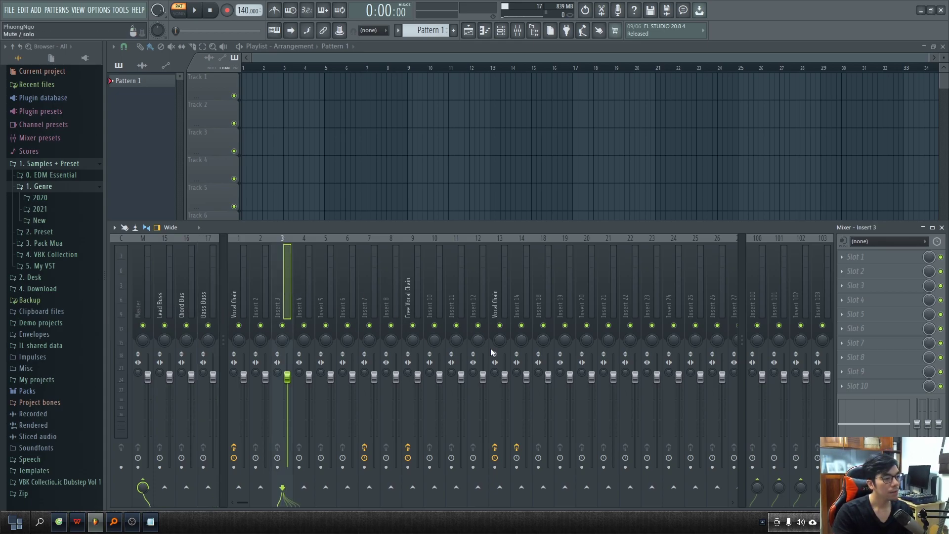
left_click_drag(165, 291, 210, 302)
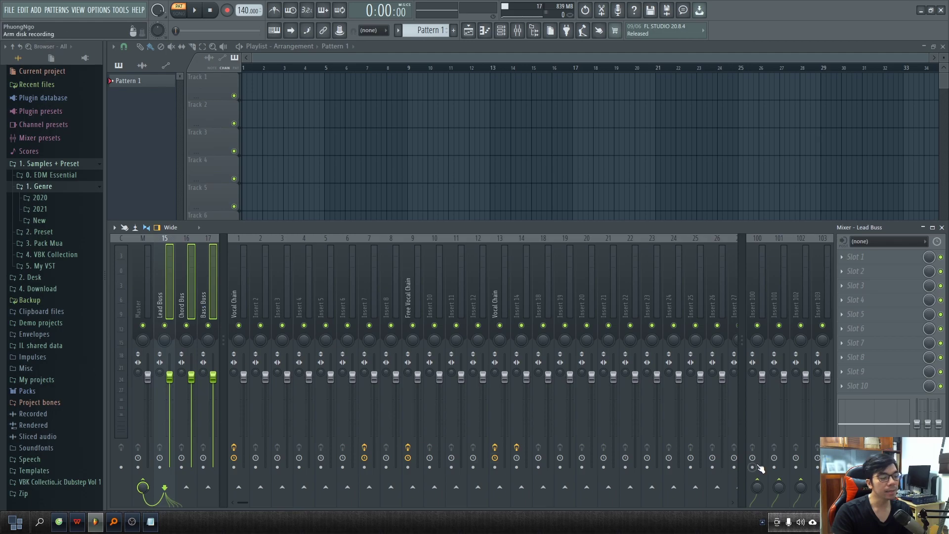
Load the saved mixer track state "4. Sidechain" onto the Insert 103 track
left_click(821, 283)
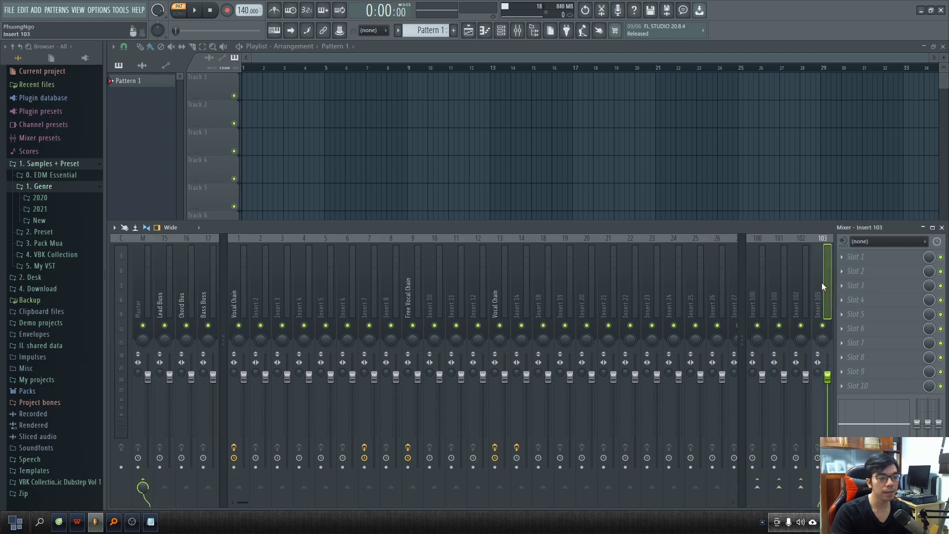
right_click(832, 292)
Load the saved mixer track state "1. LR" onto both Insert 100 and Insert 101
left_click(754, 305)
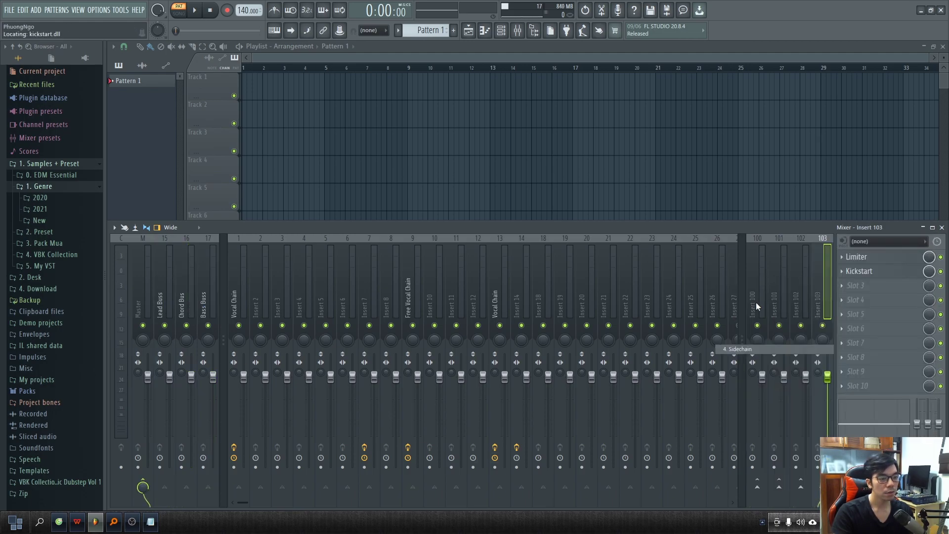
right_click(755, 305)
mouse_move(786, 286)
left_click(735, 323)
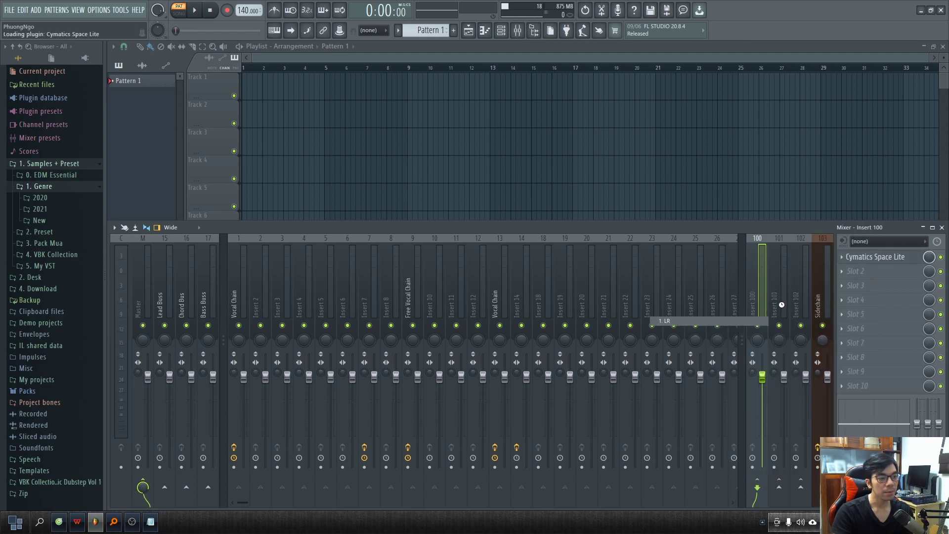
left_click(773, 304)
right_click(774, 304)
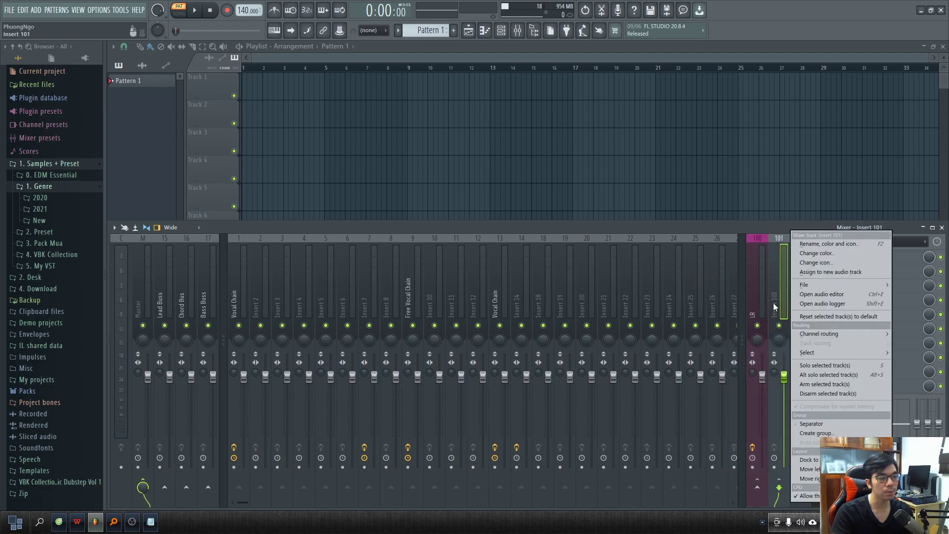
mouse_move(811, 284)
left_click(749, 324)
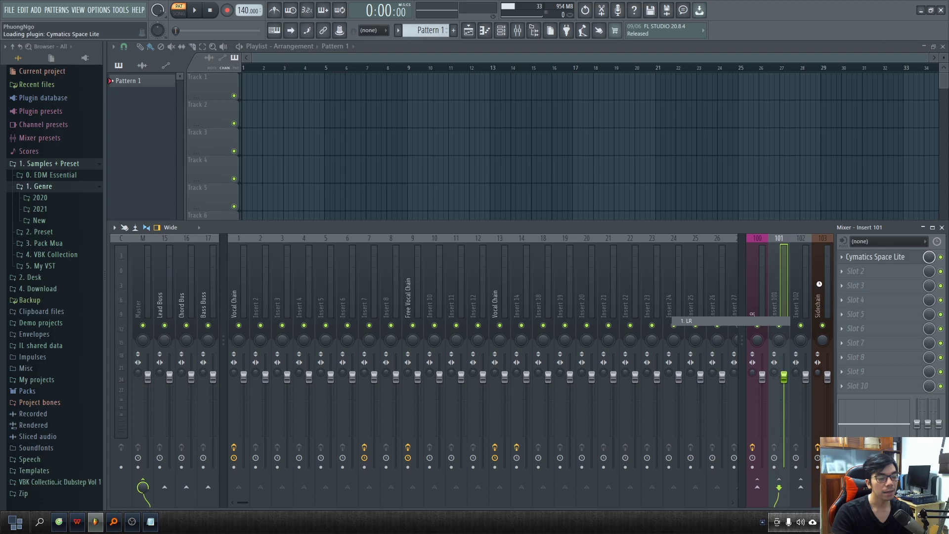
Load the saved mixer track state "3. Delay" onto the Insert 102 track
left_click(807, 303)
right_click(807, 302)
mouse_move(810, 284)
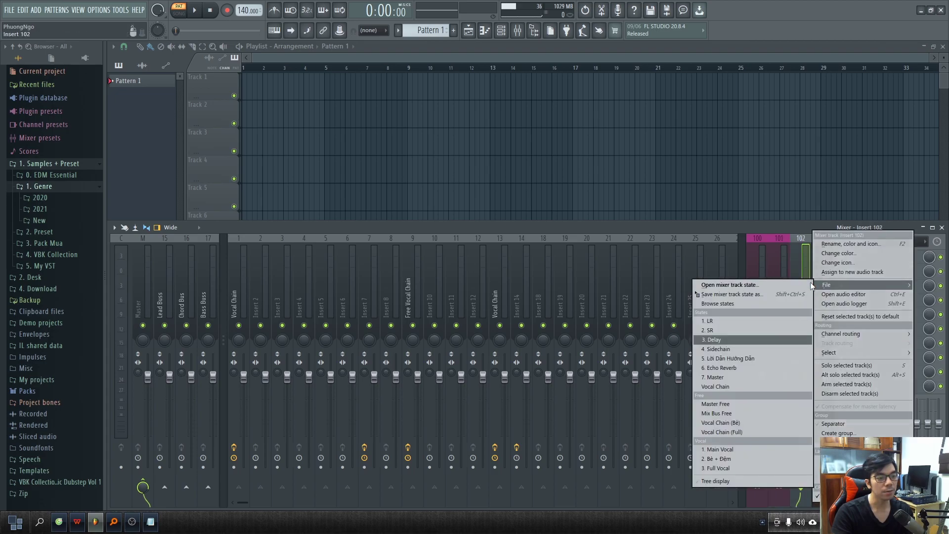
left_click(735, 339)
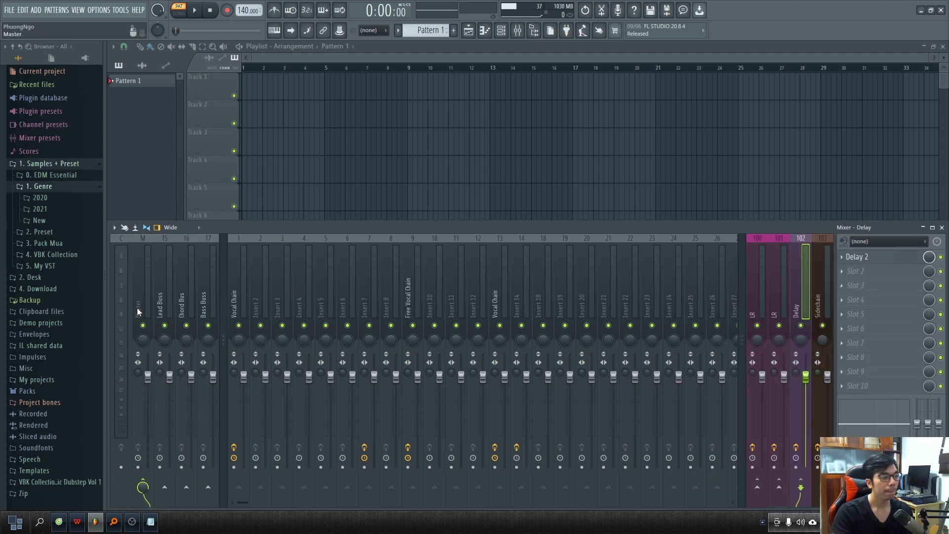
Review the three bus tracks and the effects loaded on the Delay, Sidechain and LR tracks
left_click_drag(163, 307, 207, 306)
left_click(802, 311)
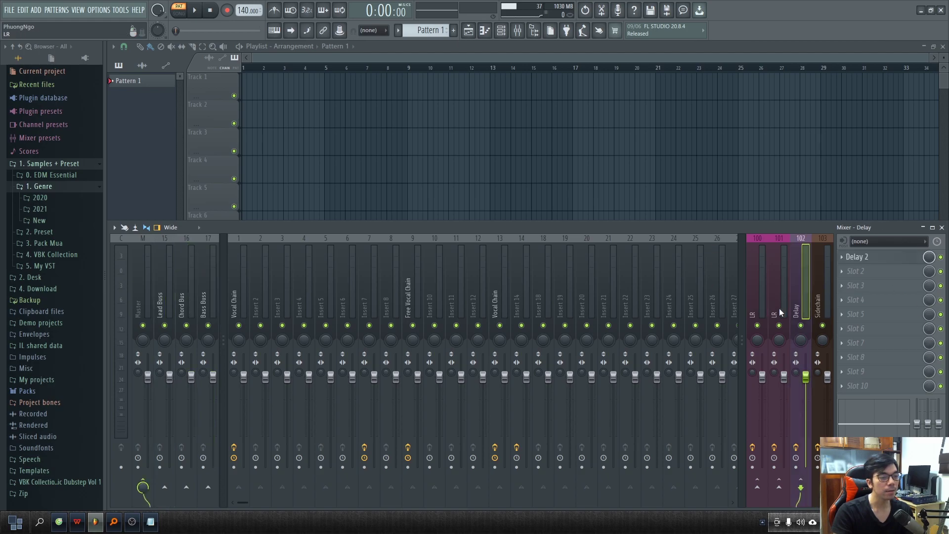
left_click(817, 312)
left_click(757, 307)
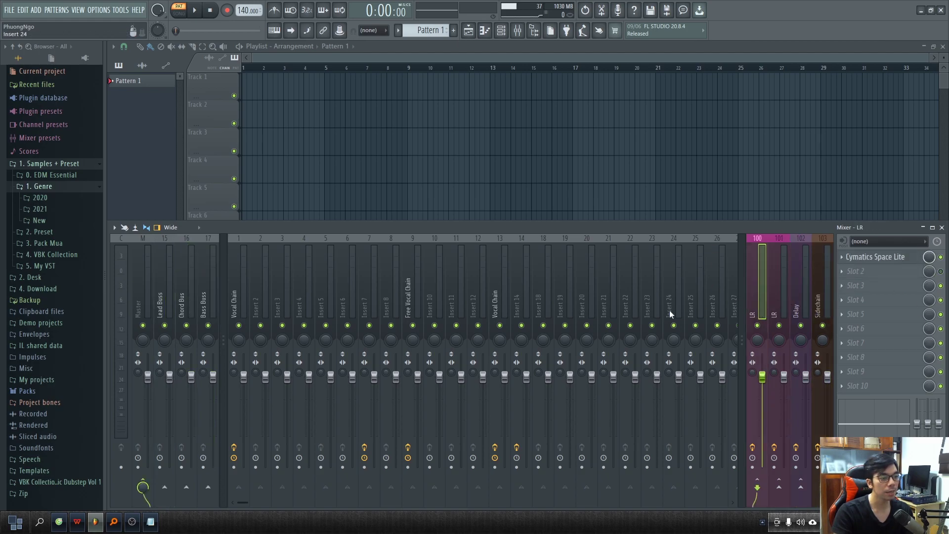
left_click(265, 308)
Look through the plugins offered for the Master track's first effect slot without adding one
left_click(145, 304)
left_click(865, 254)
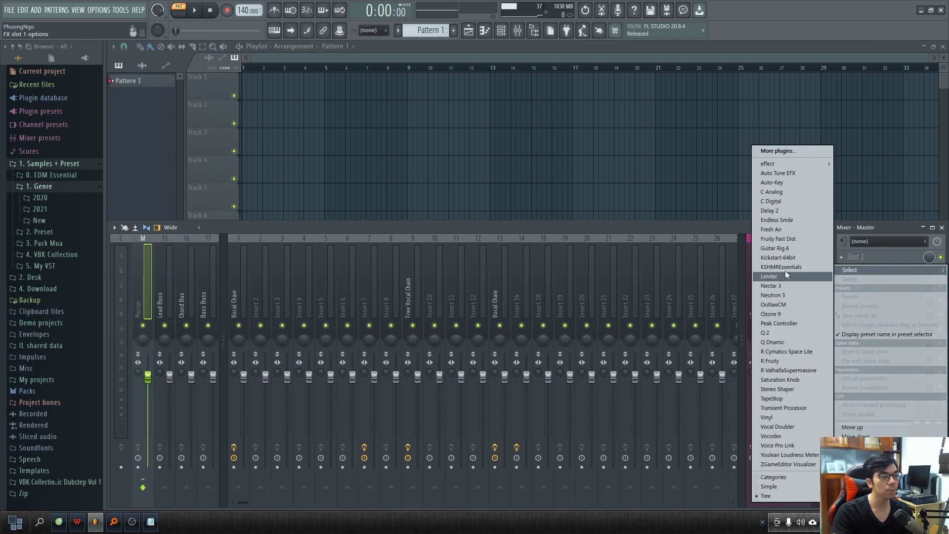
left_click(722, 225)
left_click(860, 257)
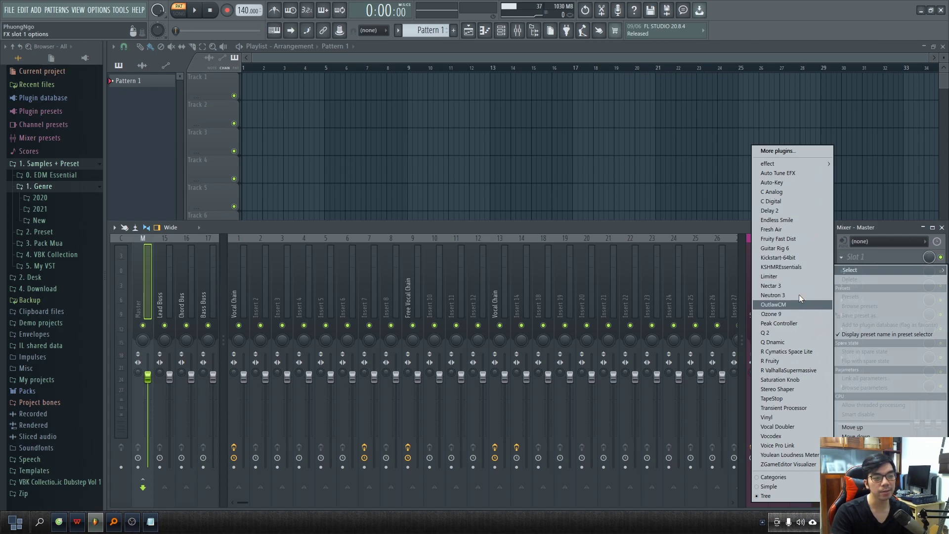
Load the saved mixer track state "7. Master" onto the Master track
left_click(145, 283)
right_click(147, 284)
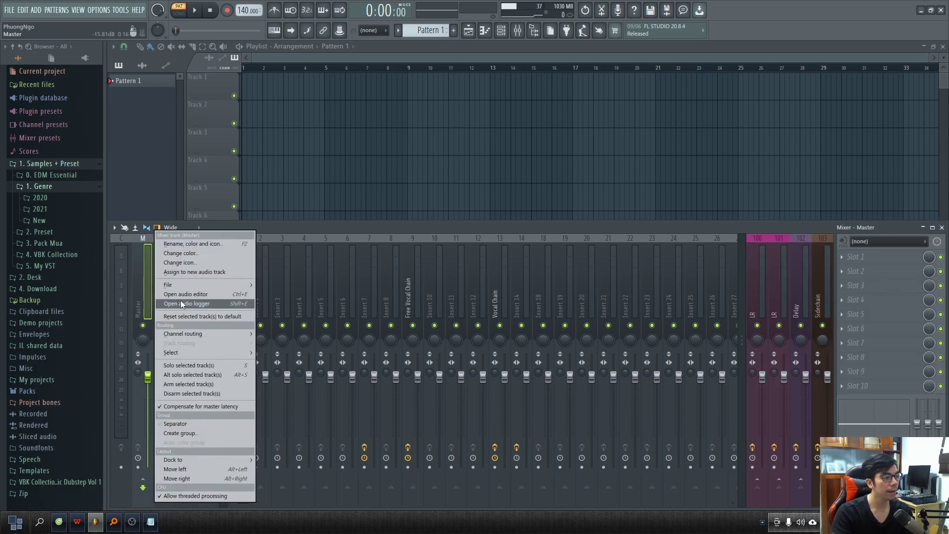
mouse_move(200, 283)
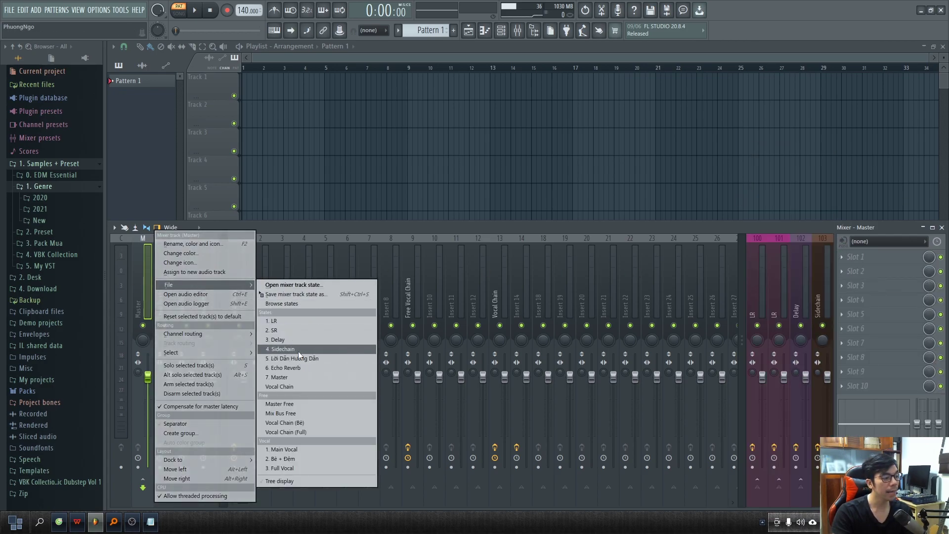
left_click(297, 377)
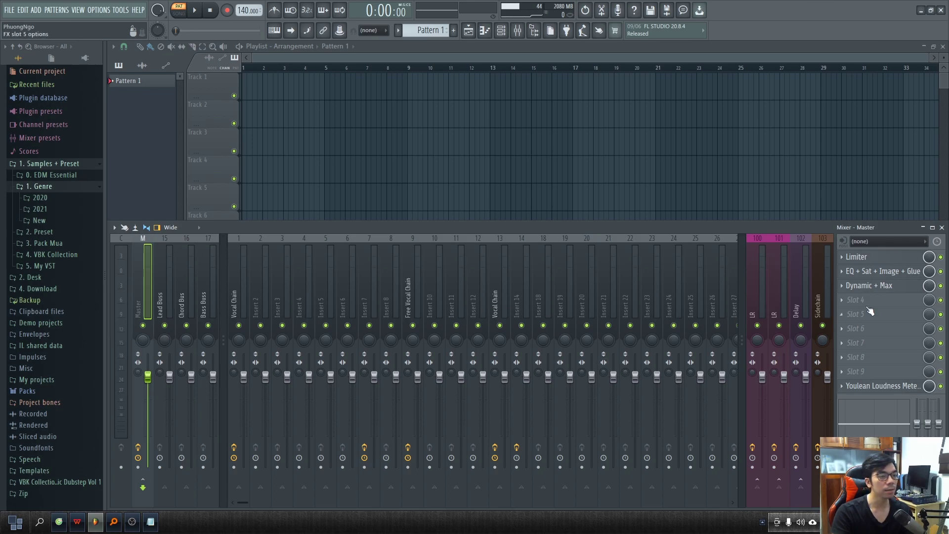
Check the effect slots of the Lead Buss, Chord Bus and Bass Buss tracks one after another
left_click(170, 301)
left_click(186, 304)
left_click(208, 307)
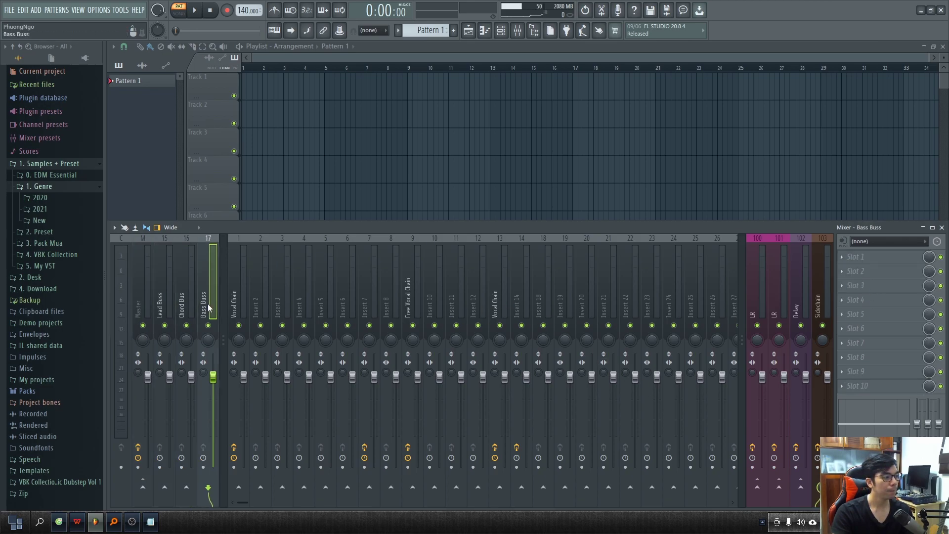
Hide the mixer, bring up the channel rack and delete the Serum_x64 channel
key("F9")
key("F6")
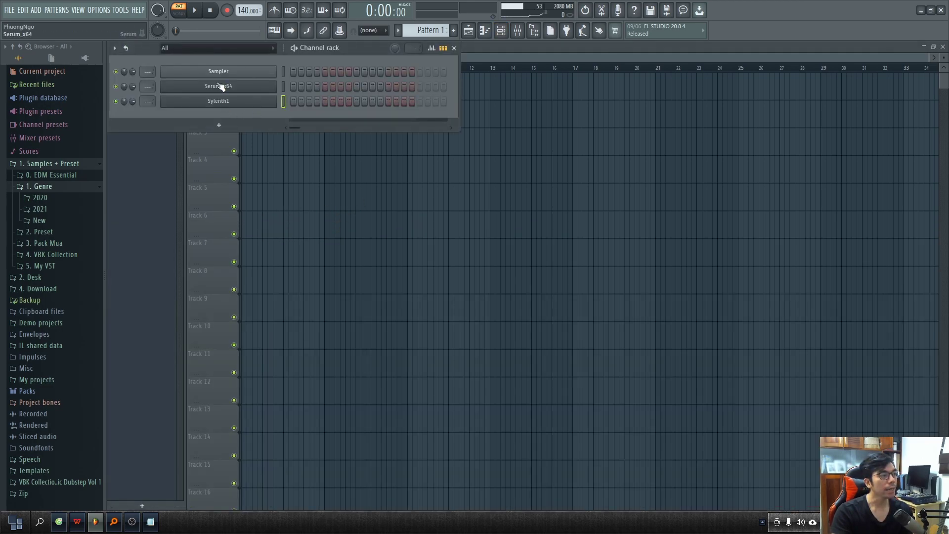
right_click(222, 87)
left_click(312, 181)
right_click(225, 87)
left_click(289, 181)
Open the Sylenth1 plugin window and clone both the Sampler and Sylenth1 channels in the channel rack
left_click(221, 97)
key("Down")
key("Down")
key("Down")
key("Return")
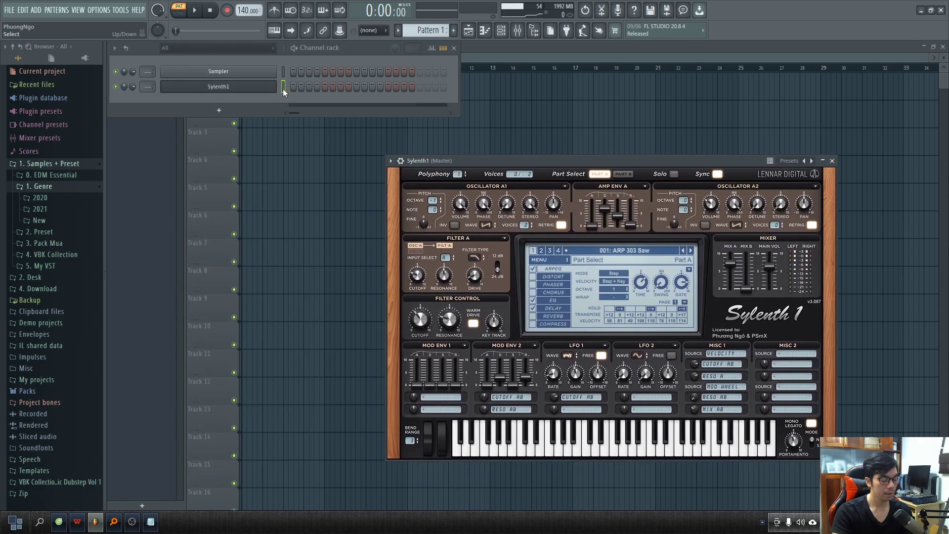
double_click(283, 91)
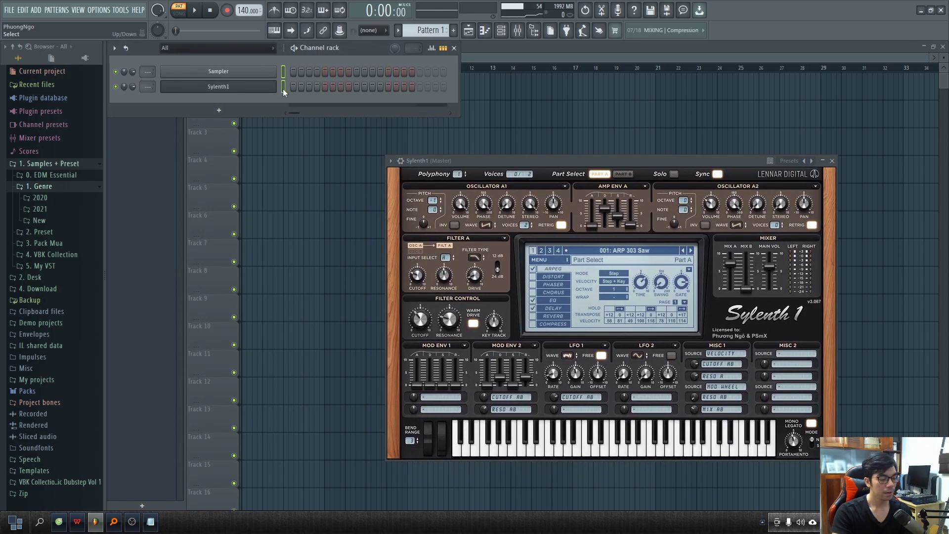
key("alt+c")
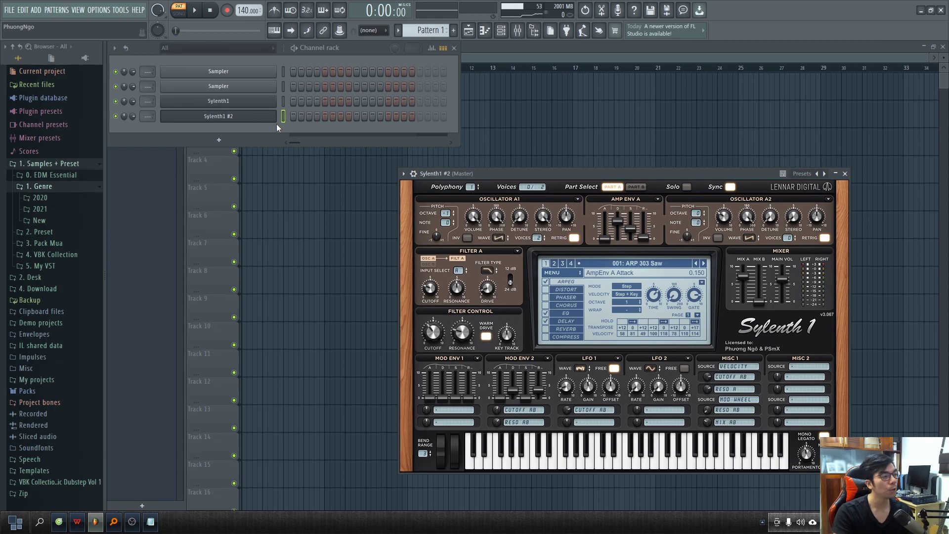
Clone the Sylenth1 channel two more times to get four Sylenth1 channels in the channel rack
right_click(216, 115)
left_click(331, 201)
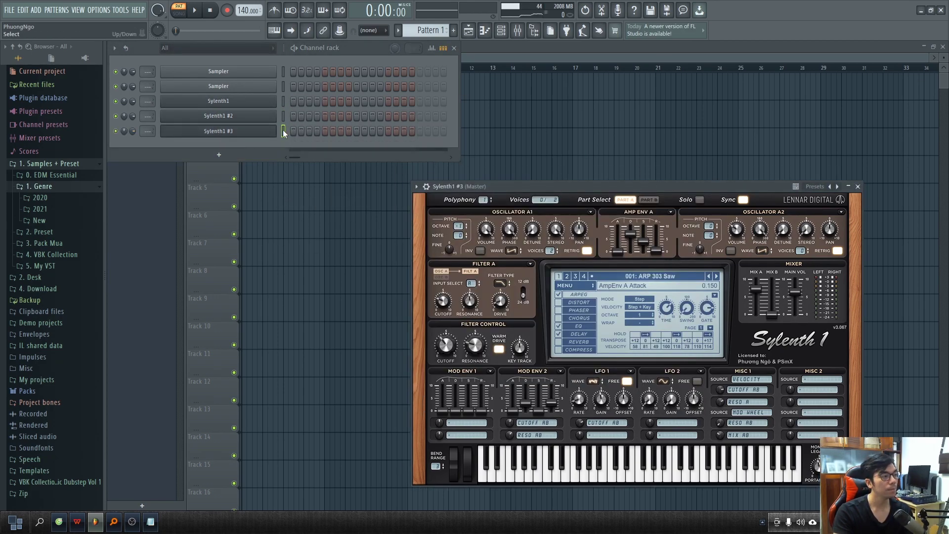
double_click(283, 133)
left_click(283, 133)
key("alt+c")
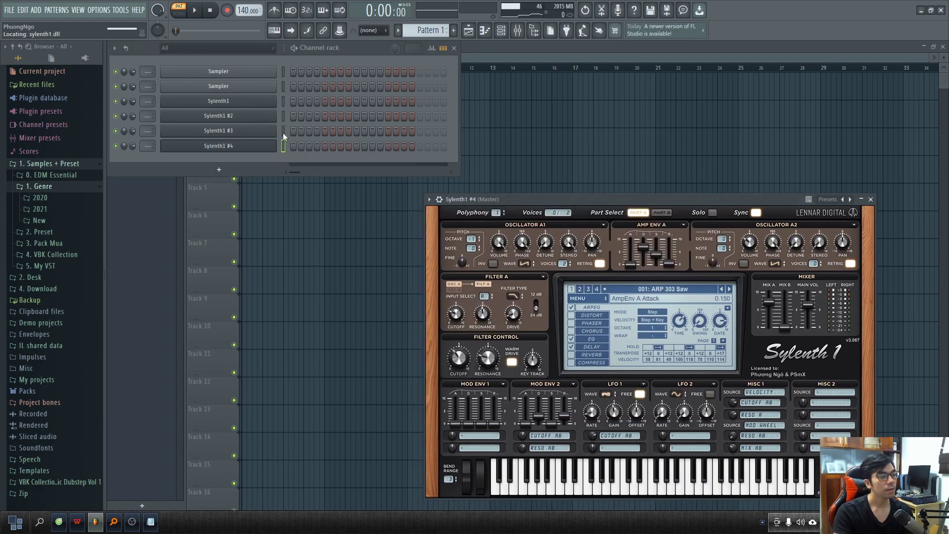
Delete both Sampler channels from the channel rack
right_click(246, 88)
left_click(322, 192)
right_click(243, 84)
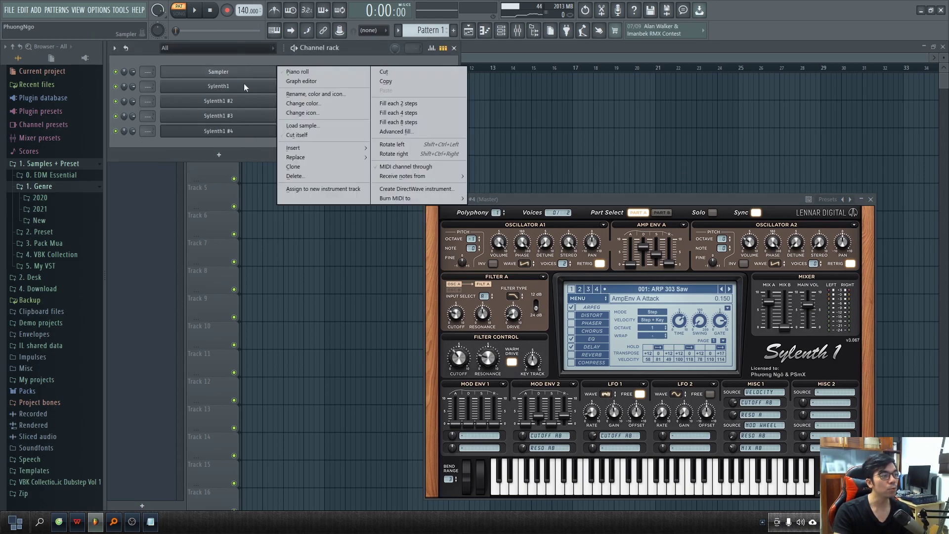
left_click(294, 176)
Bring up the mixer and load the Q 2 equalizer into slot 1 of the Lead Buss track
key("F9")
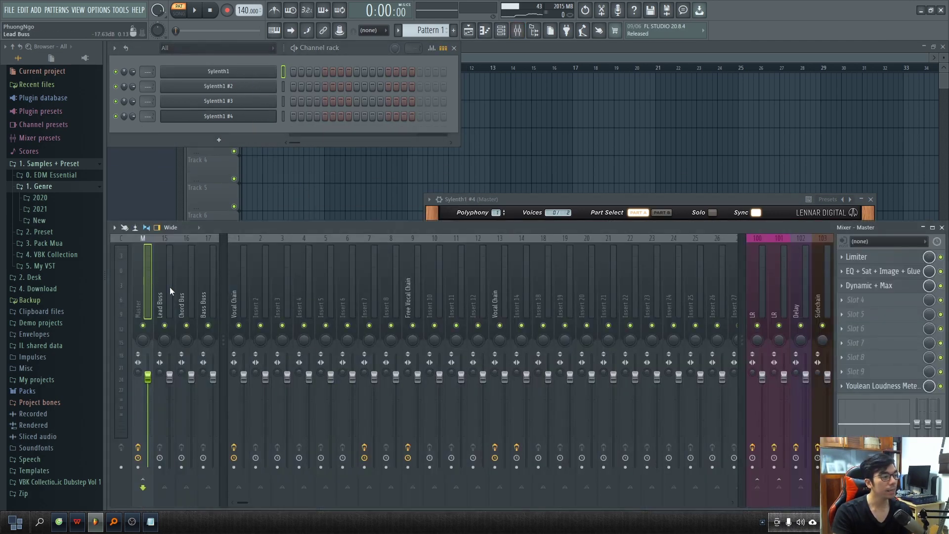
left_click(169, 290)
left_click(852, 257)
left_click(786, 332)
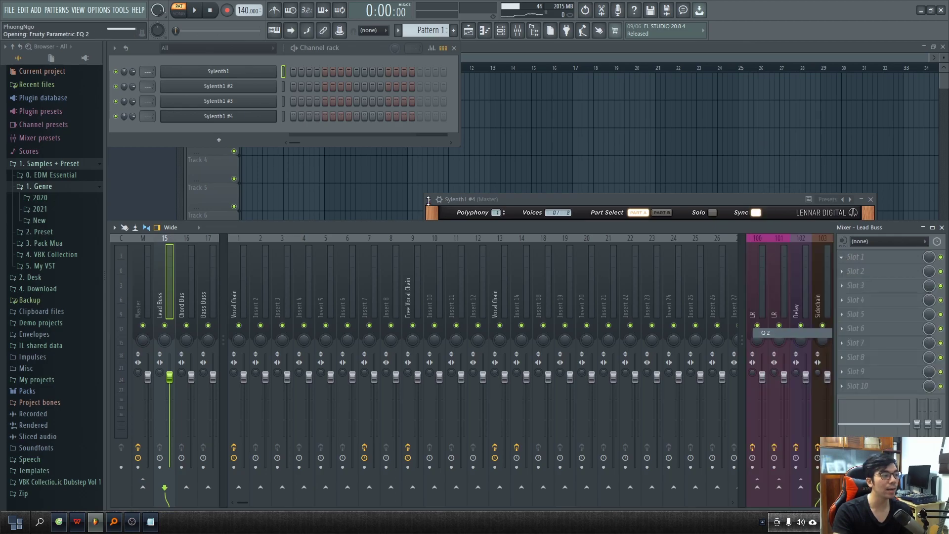
Enlarge the Lead Buss equalizer, apply preset 1, raise the low-cut band's frequency and close the equalizer
double_click(427, 93)
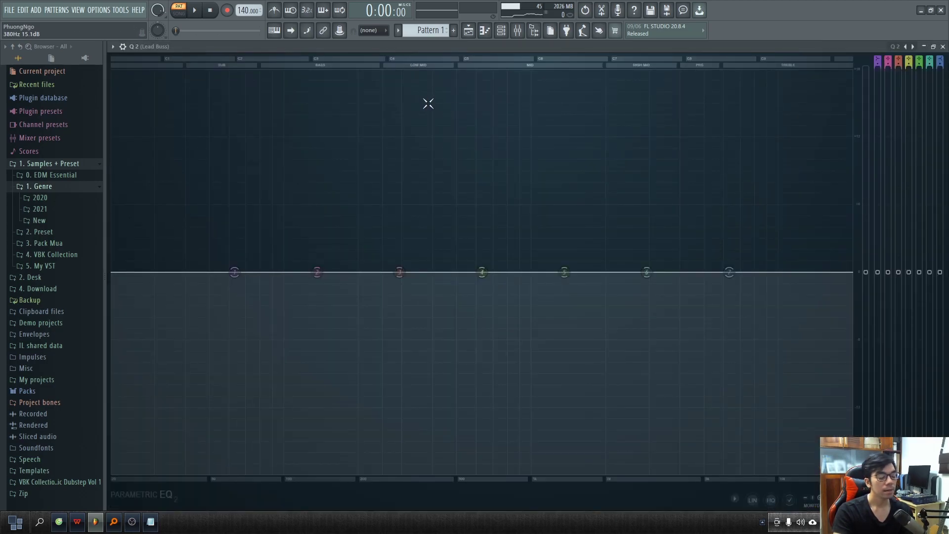
key("F9")
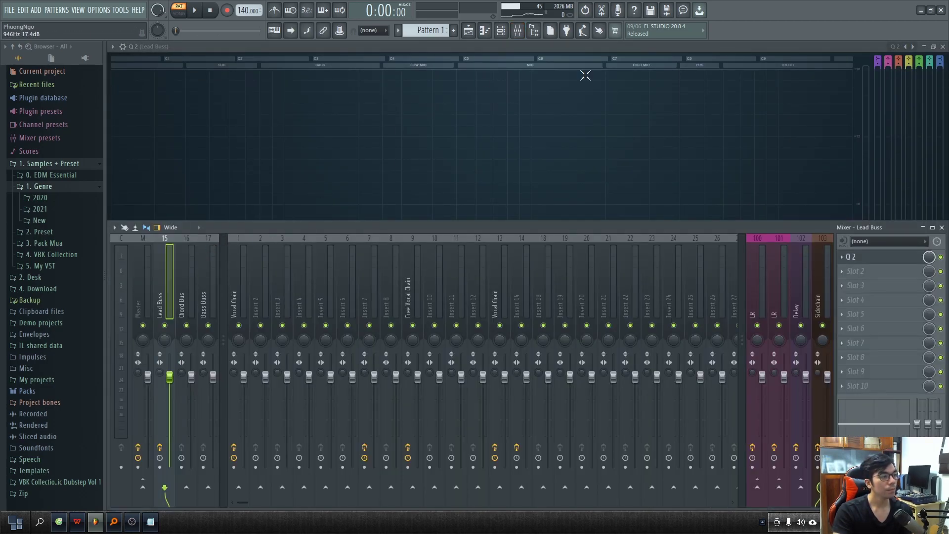
key("F9")
left_click_drag(114, 271, 188, 272)
left_click(896, 47)
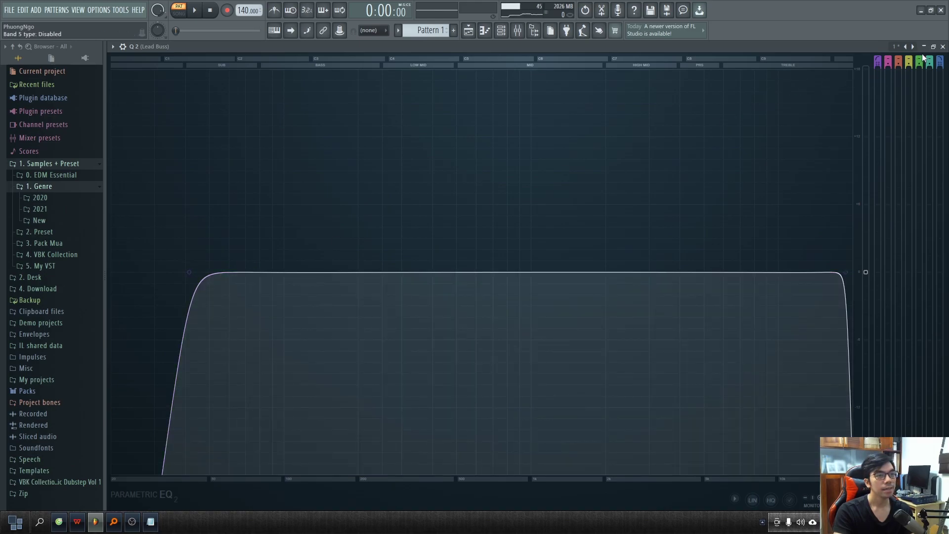
left_click(943, 46)
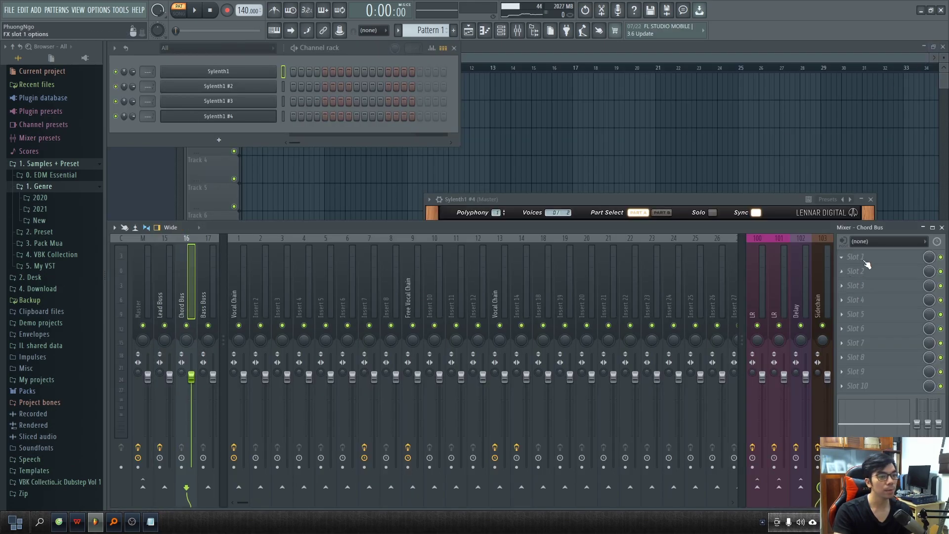
Load Q 2 into slot 1 of the Chord Bus track, apply preset 1 and raise its low-cut frequency
left_click(864, 261)
left_click(788, 328)
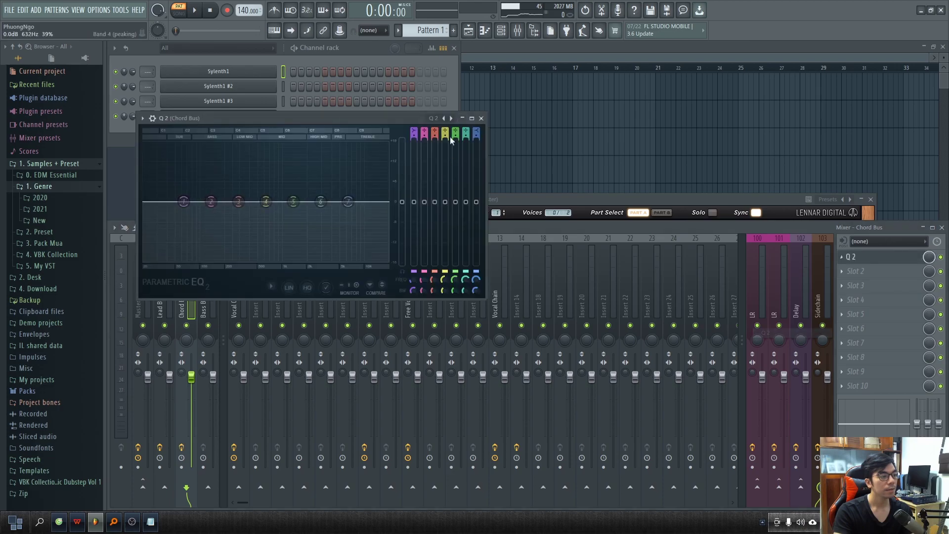
left_click(450, 118)
left_click(451, 119)
left_click_drag(167, 201, 194, 201)
Load Q 2 into slot 2 of the Bass Buss track, apply preset 1 and slightly raise its low-cut frequency
left_click(207, 303)
left_click(861, 270)
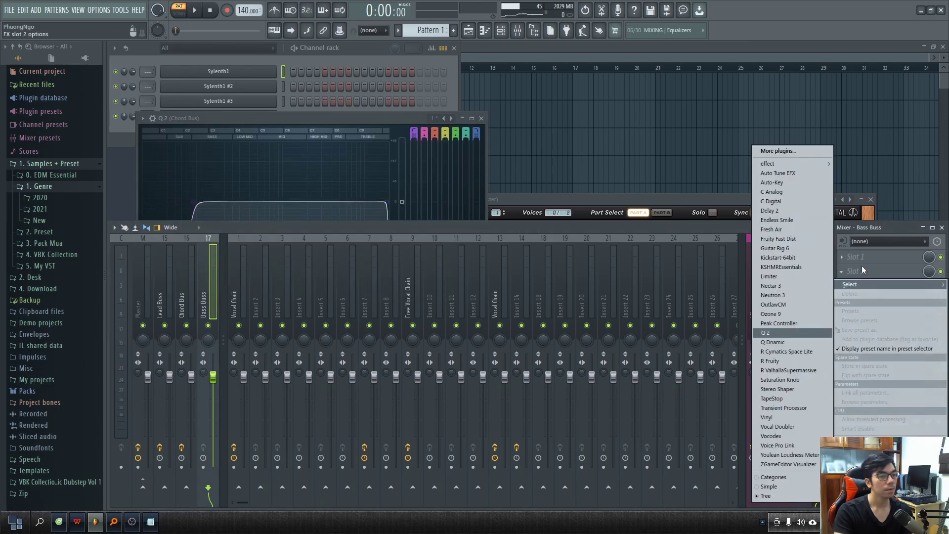
left_click(765, 332)
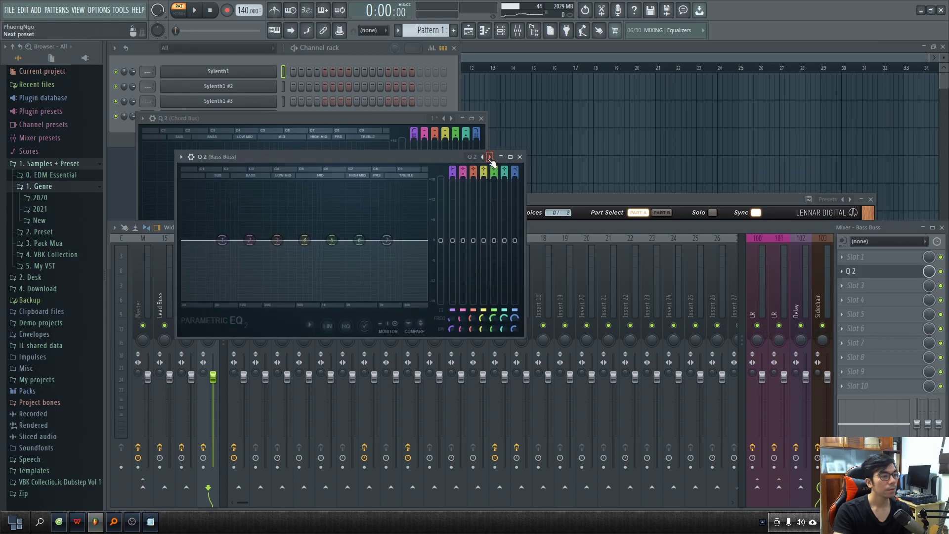
left_click(489, 157)
left_click_drag(204, 240, 221, 240)
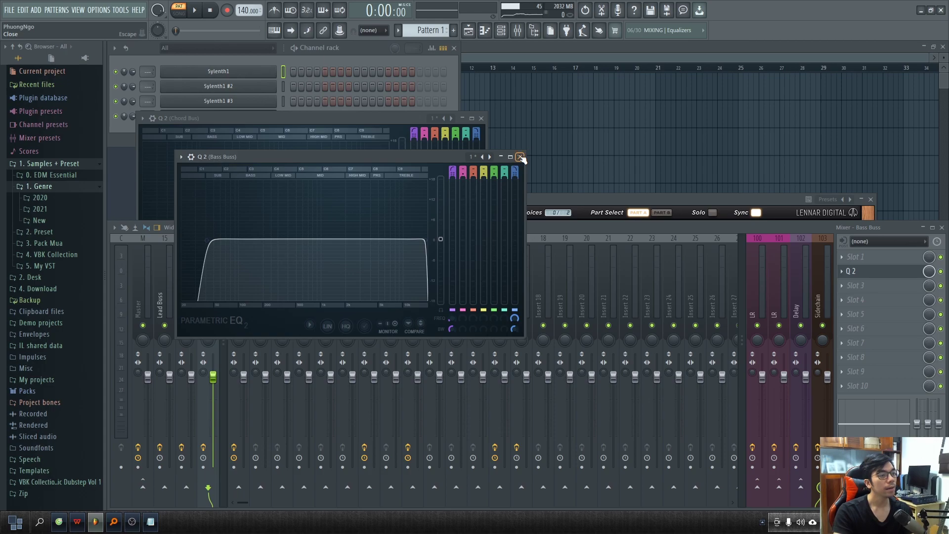
Close the Bass Buss and Chord Bus equalizers and the Sylenth1 window, then hide the mixer, leaving the channel rack open
left_click(520, 157)
left_click(483, 119)
left_click(870, 199)
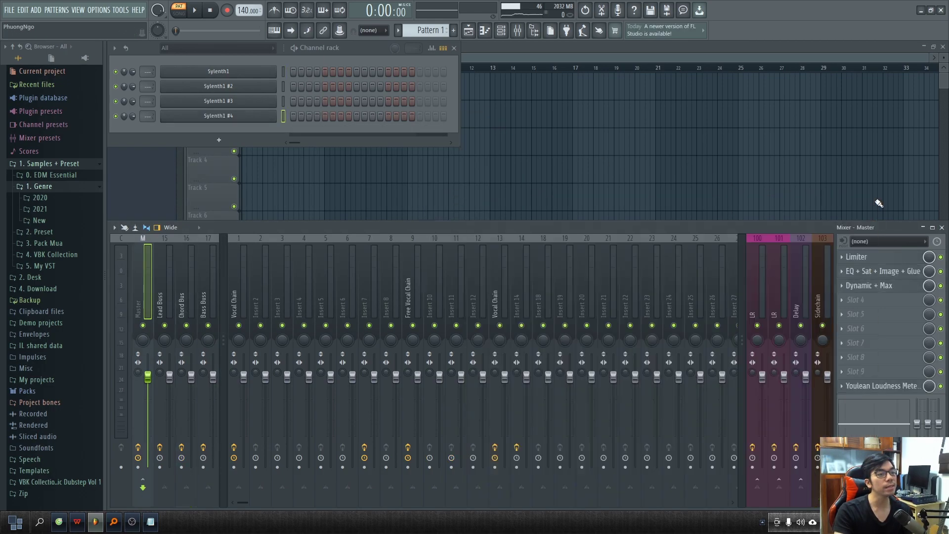
left_click(673, 193)
key("F6")
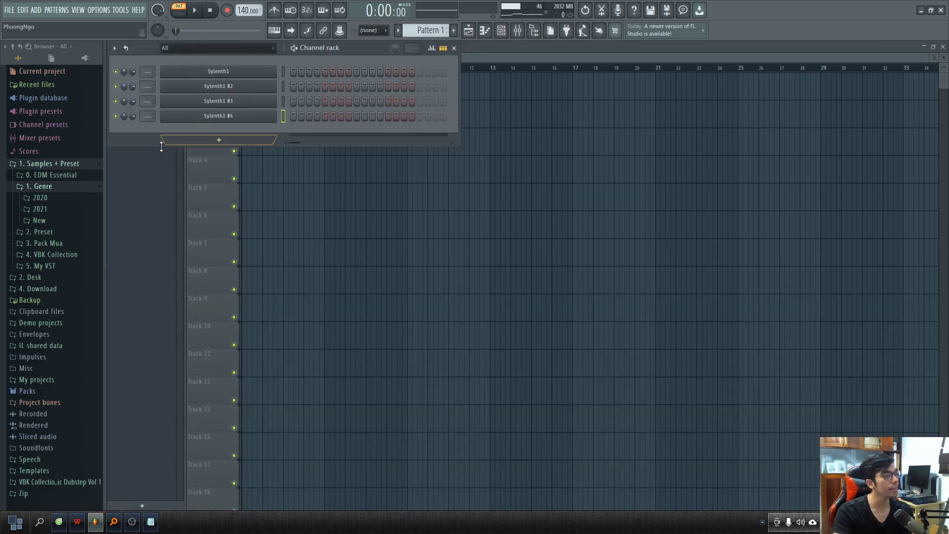
Expand the Templates folder in the browser and review the templates offered for starting a new project
left_click(9, 12)
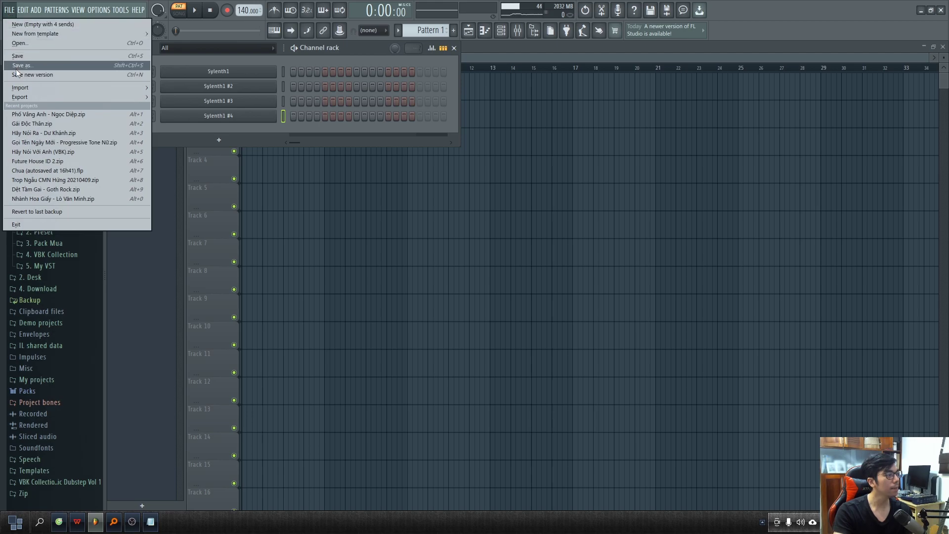
left_click(134, 365)
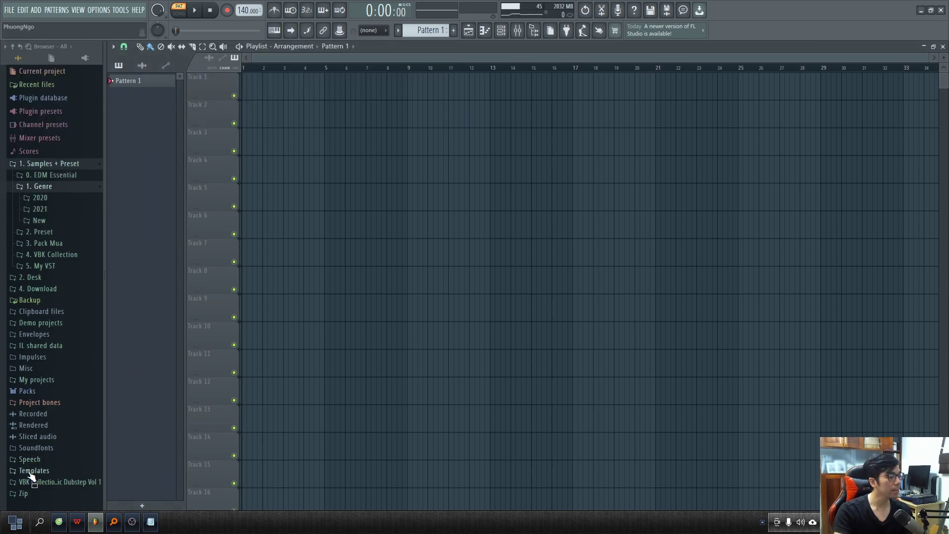
left_click(30, 472)
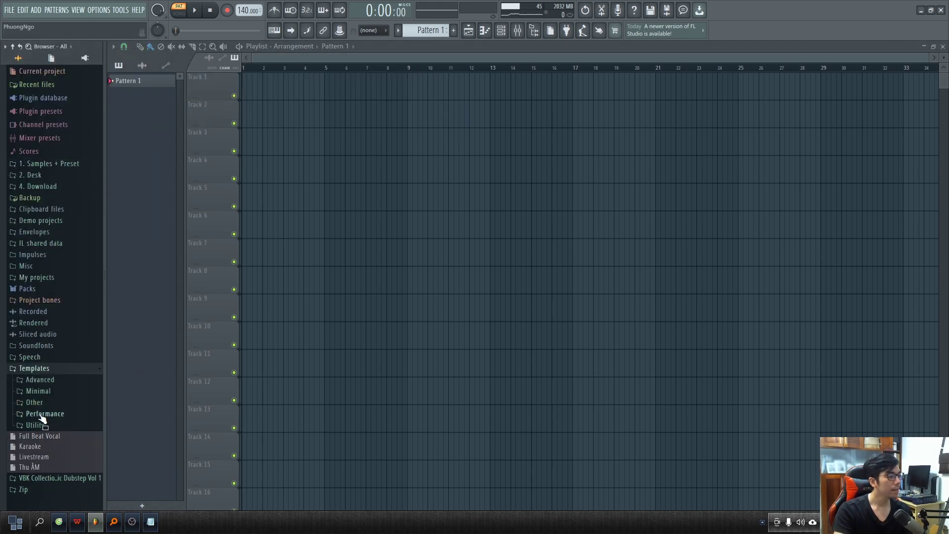
left_click(9, 10)
mouse_move(23, 33)
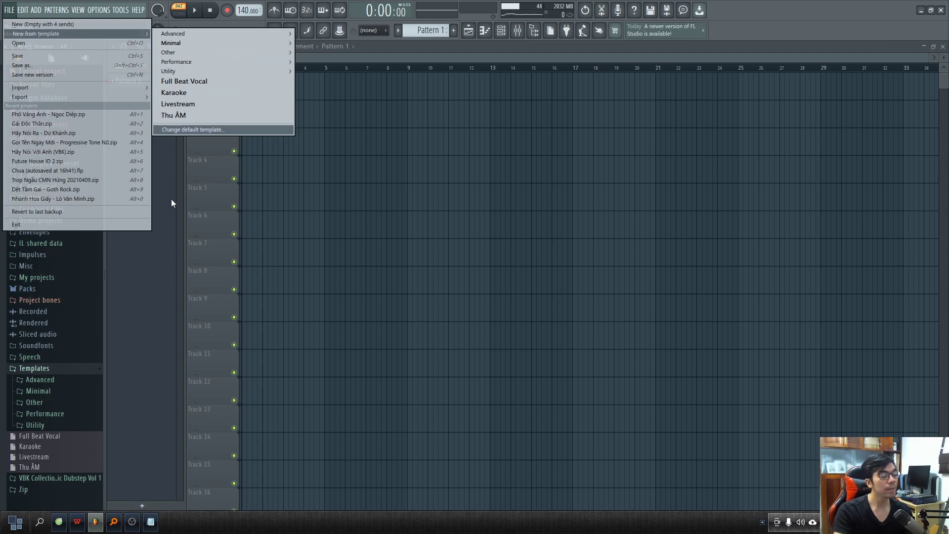
left_click(155, 295)
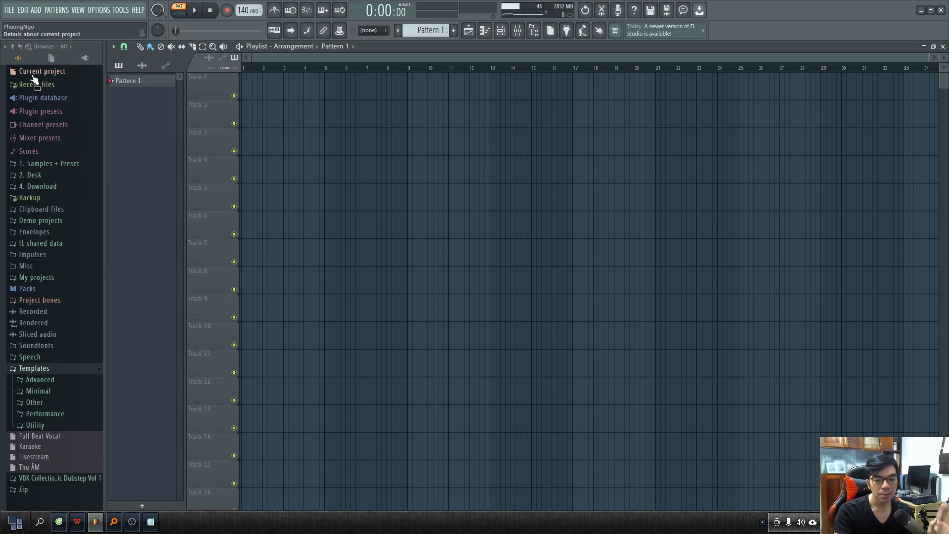
left_click(8, 12)
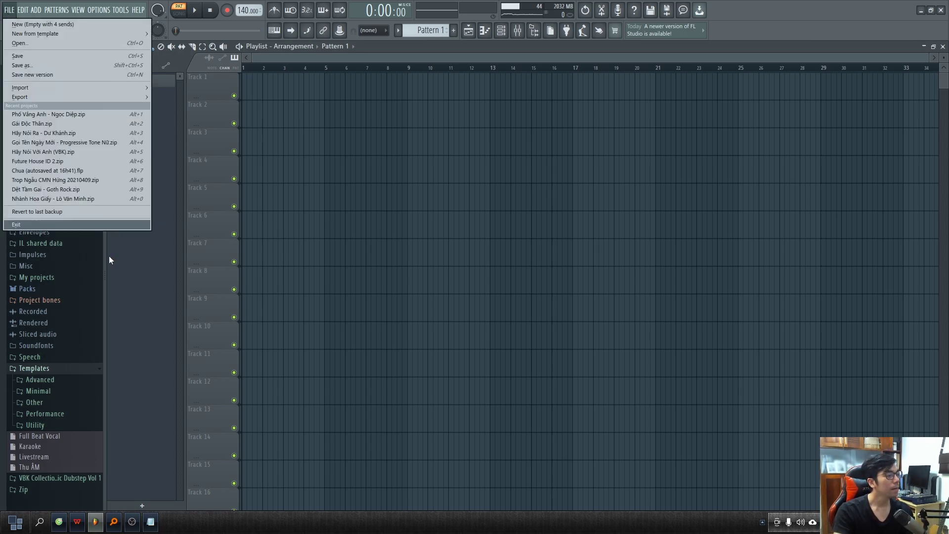
left_click(115, 392)
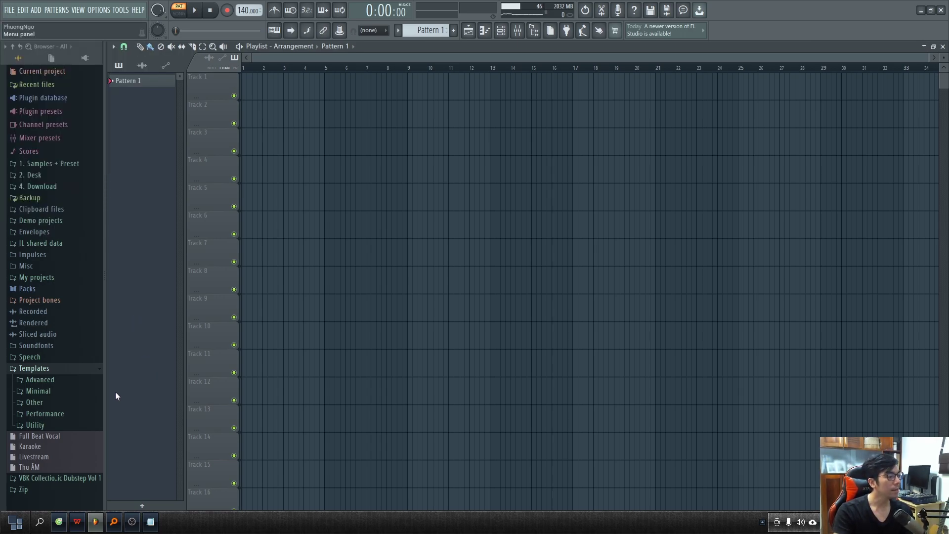
Open the Templates folder in Windows Explorer, copy its full path and close the Explorer window
right_click(31, 371)
left_click(61, 429)
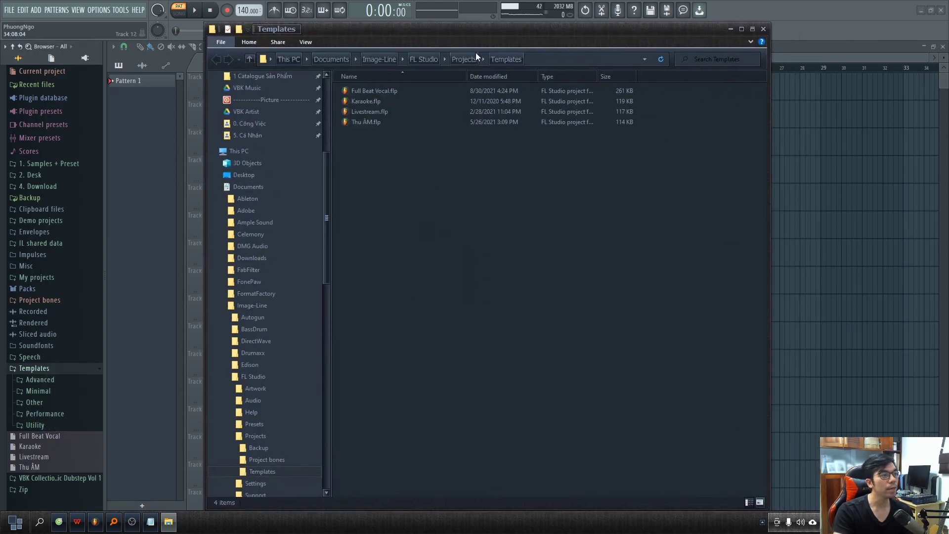
left_click(348, 59)
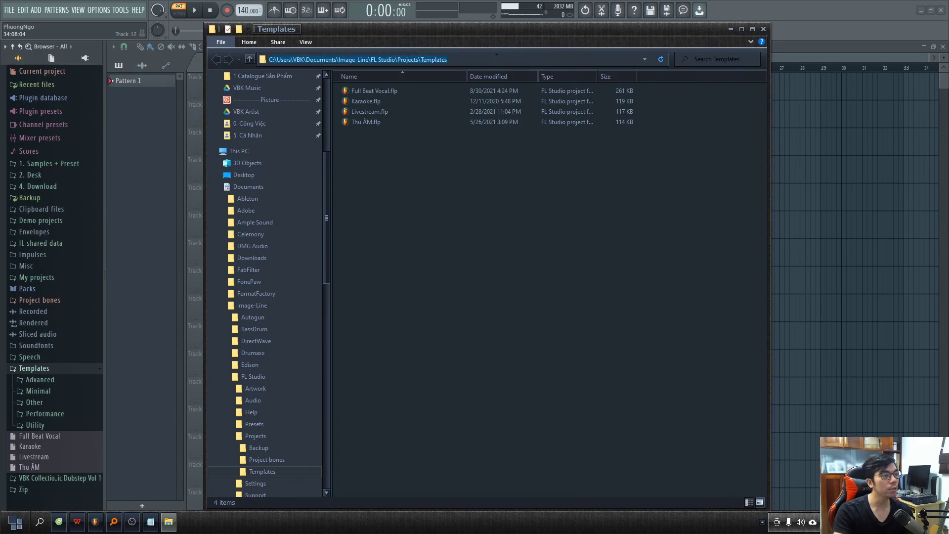
right_click(390, 60)
left_click(410, 92)
left_click(763, 31)
Bring back the channel rack and start saving the project as a new file in the Templates folder
left_click(10, 10)
left_click(35, 10)
left_click(503, 212)
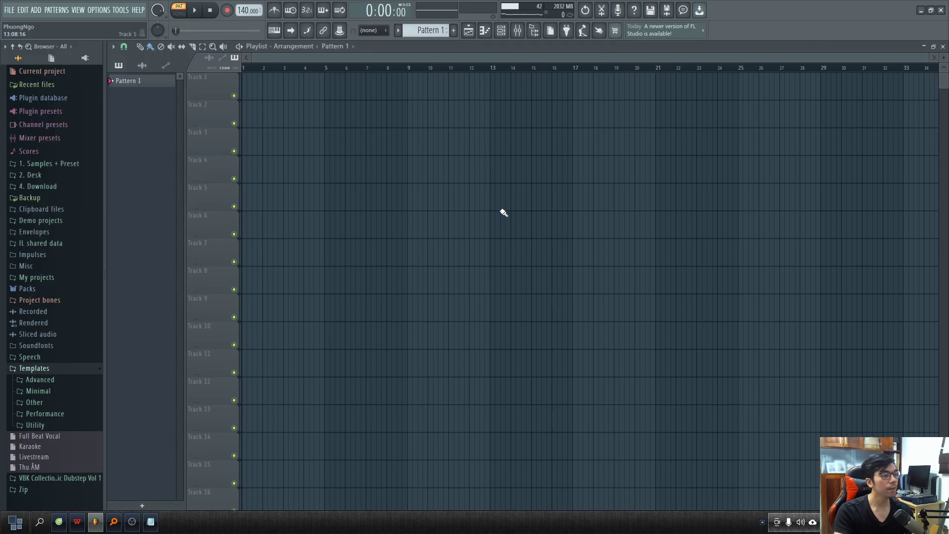
left_click(501, 30)
left_click(9, 10)
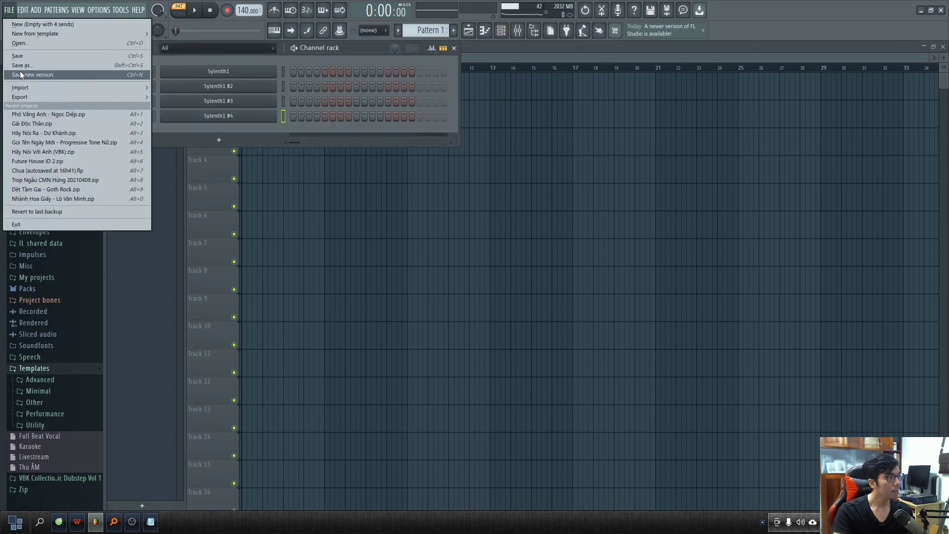
left_click(28, 67)
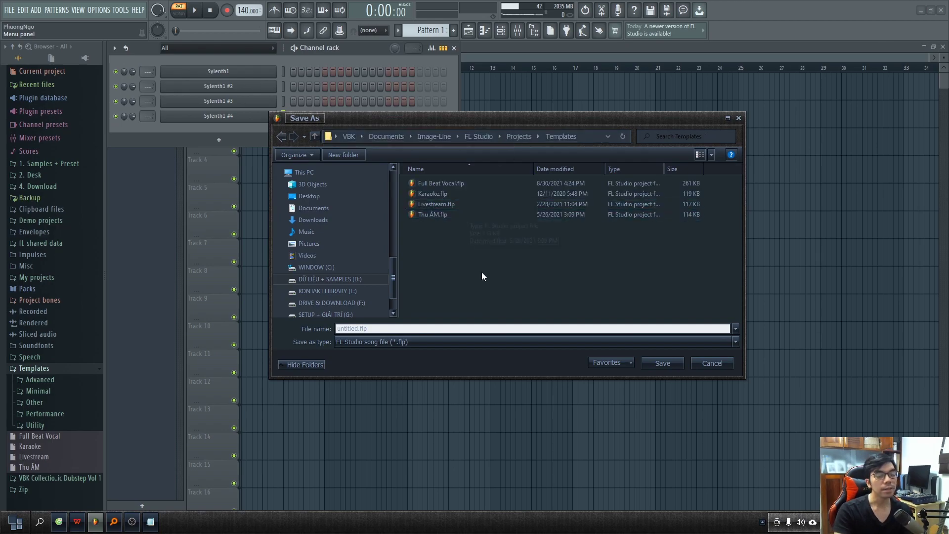
Name the project file "VD Temples Youtube" and save it in the Templates folder
left_click(385, 329)
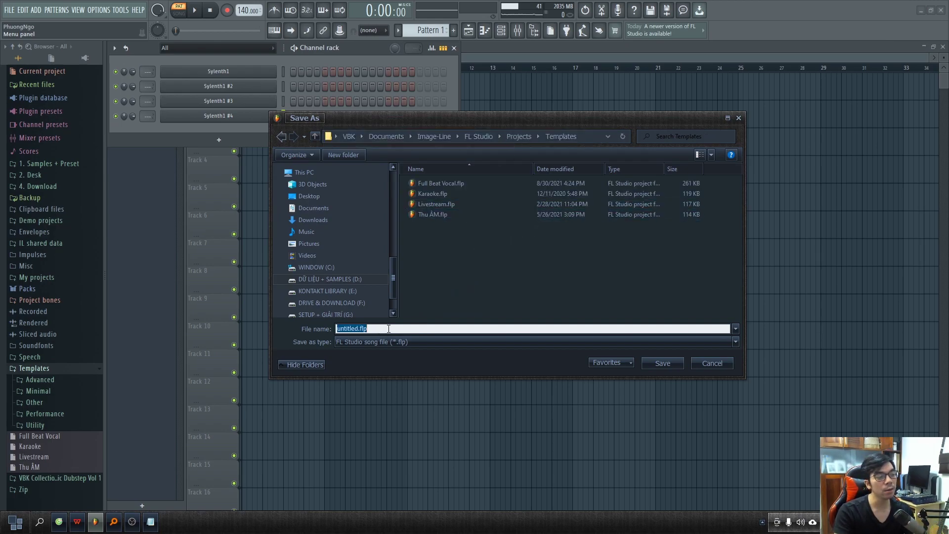
type("VB")
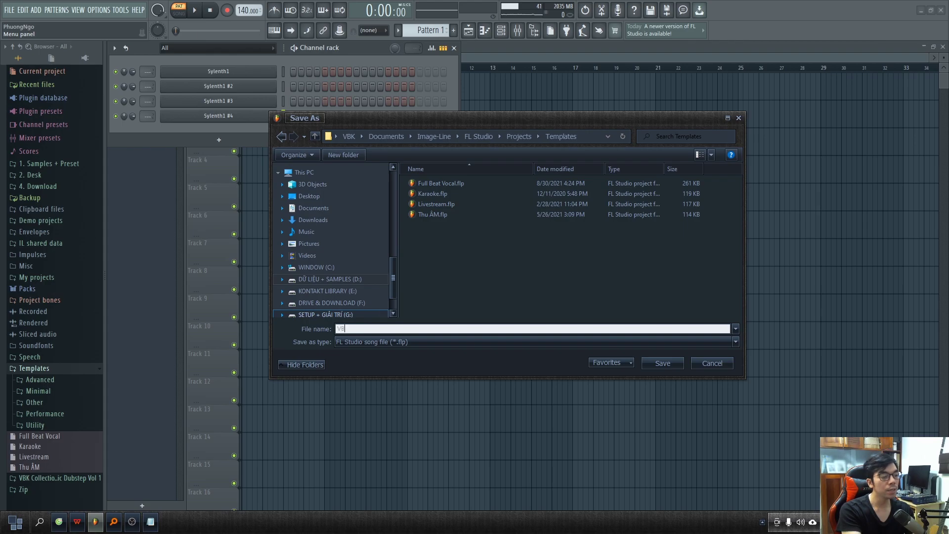
type("KD")
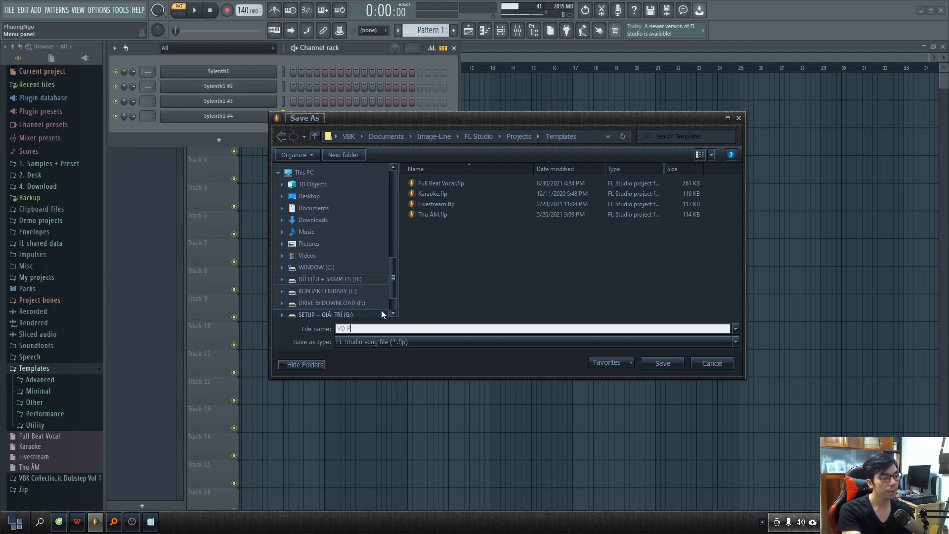
type(" Templ")
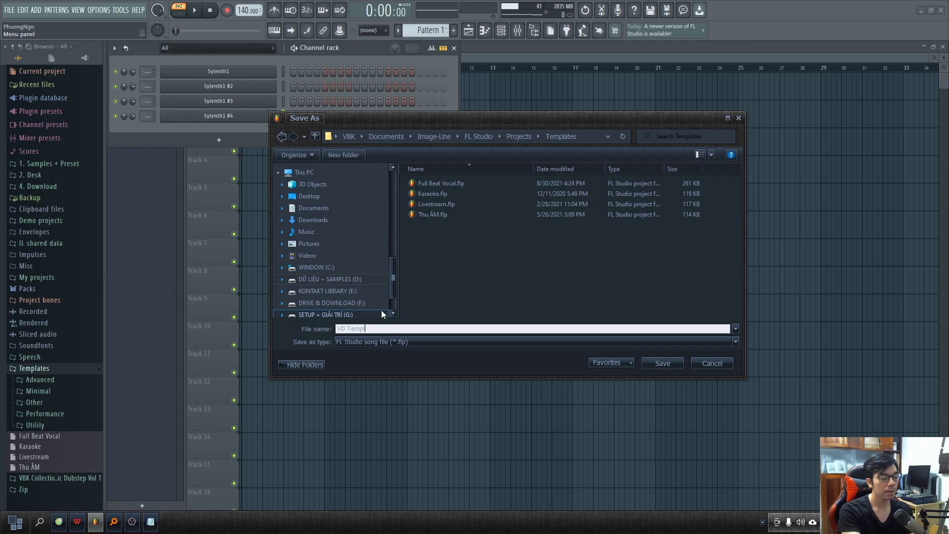
type("es You")
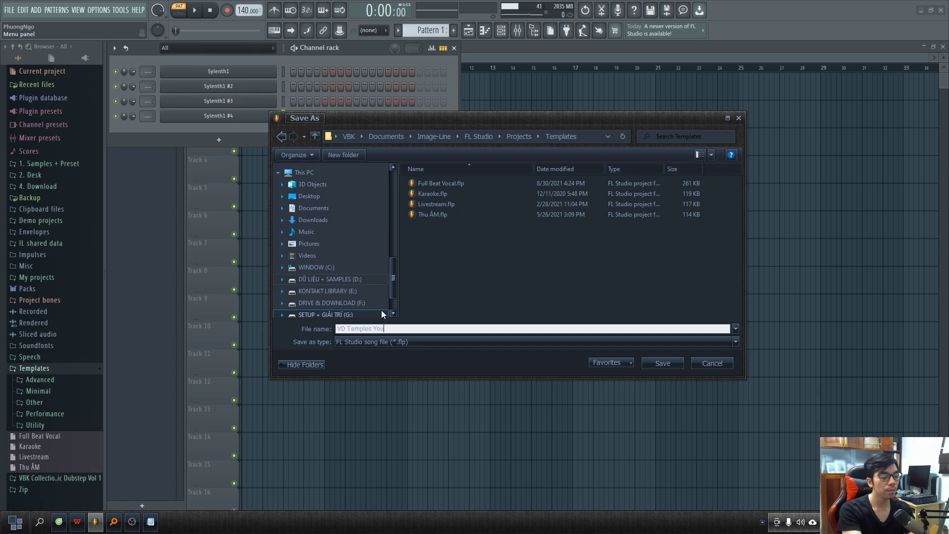
key("Return")
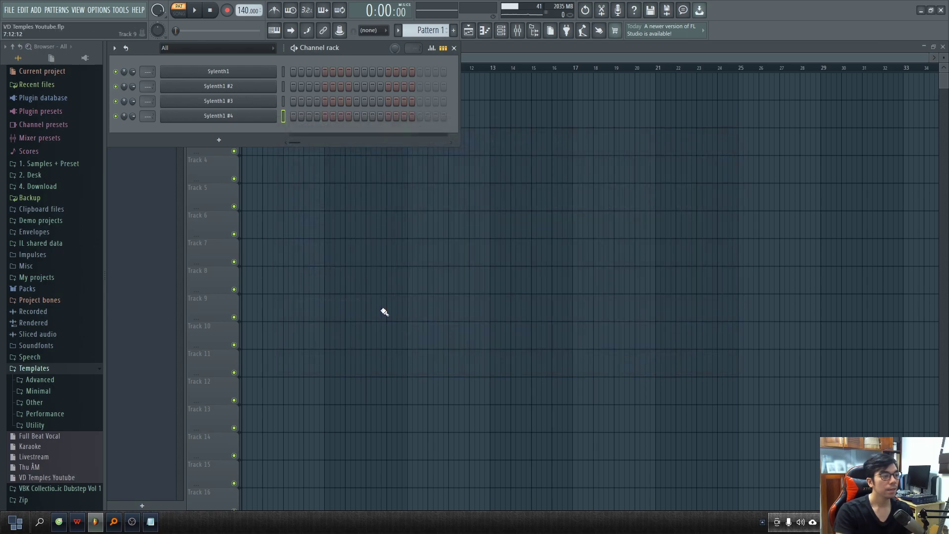
Quit FL Studio without saving further changes and open the Windows Start menu
right_click(560, 224)
left_click(941, 10)
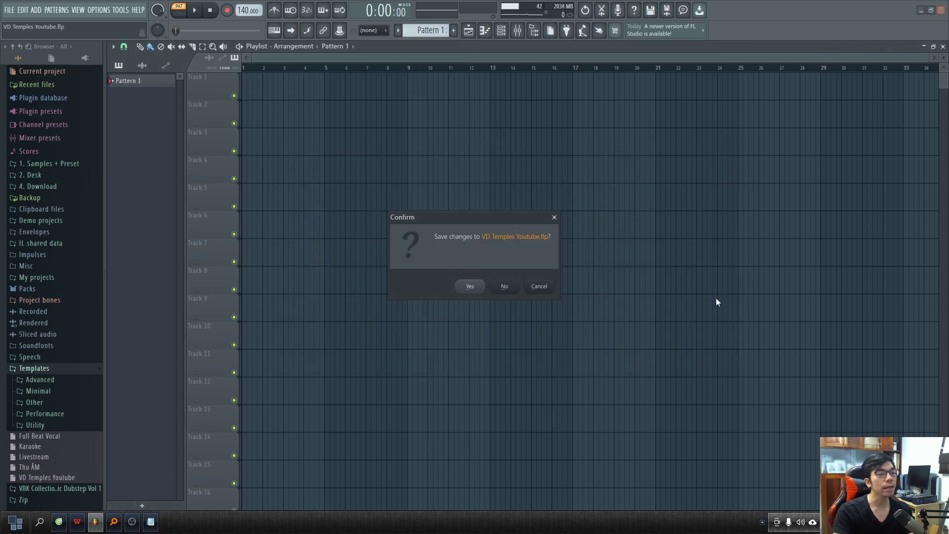
left_click(495, 291)
left_click(6, 531)
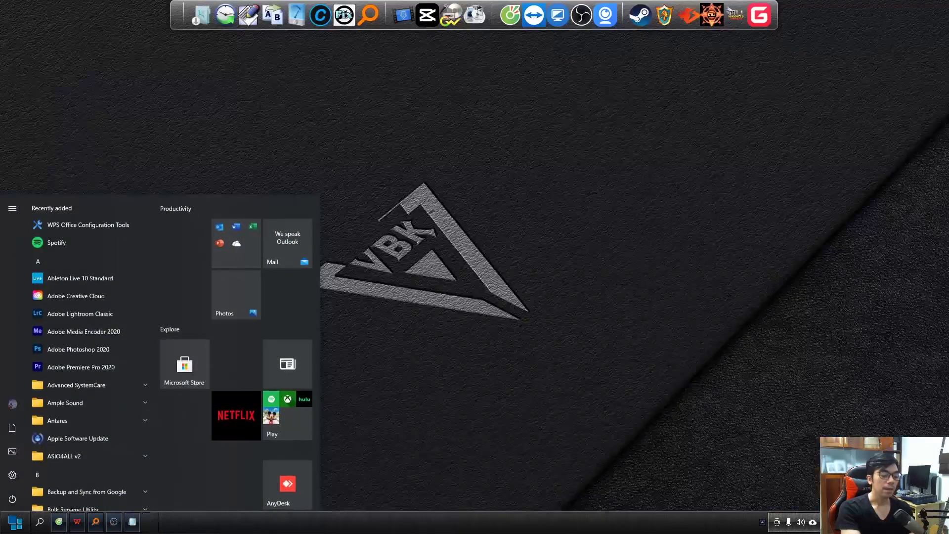
Launch FL Studio and create a new project from the "VD Temples Youtube" template
type("fl")
key("Return")
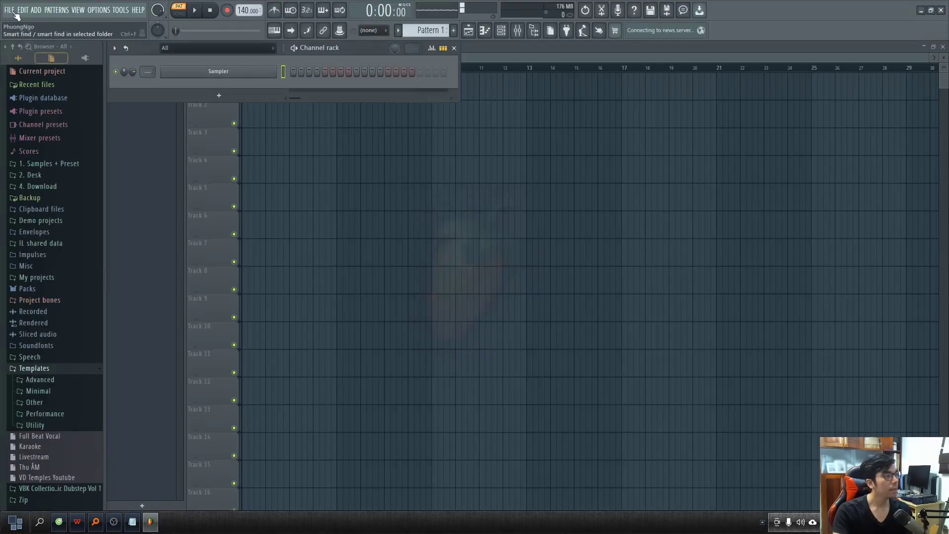
left_click(12, 11)
mouse_move(50, 34)
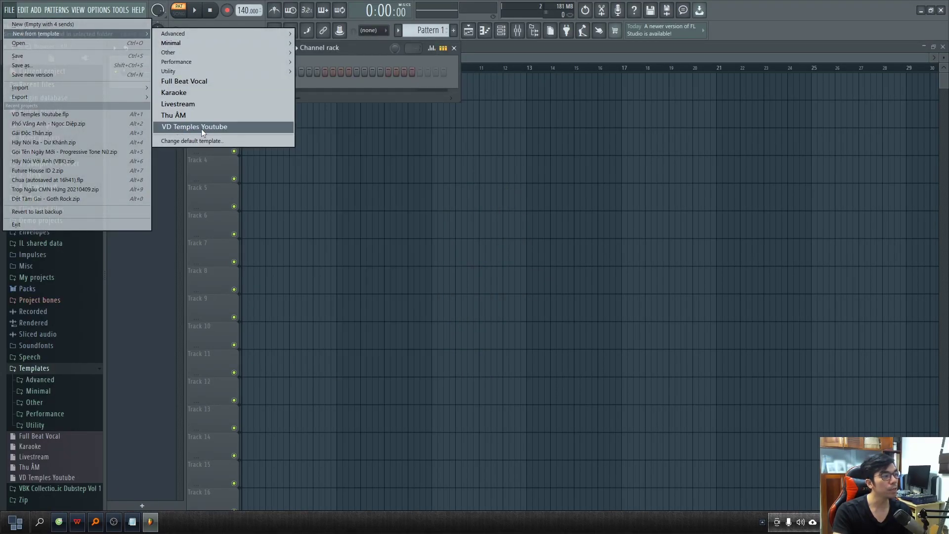
left_click(201, 127)
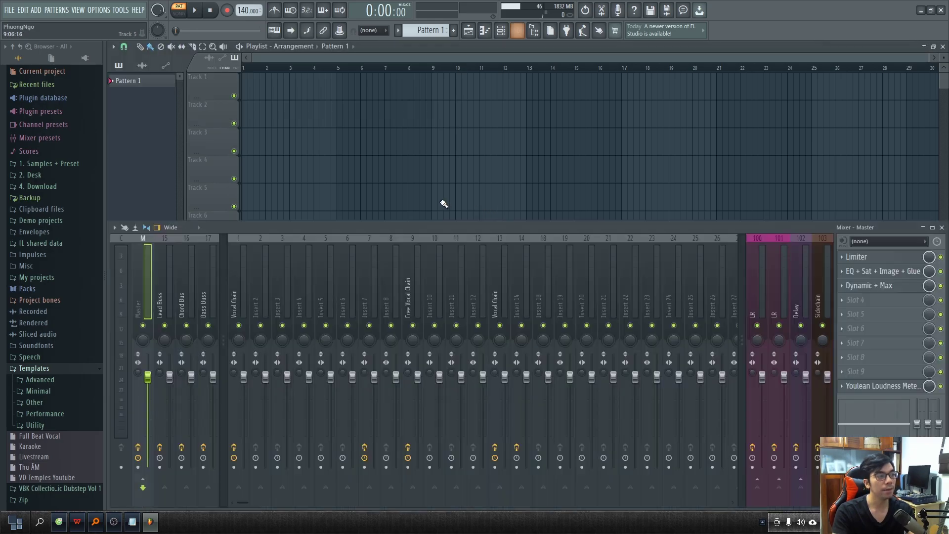
Paint Pattern 1 clips at various bars on playlist tracks 1, 2, 4, 5, 6, 7, 9 and 11
left_click(285, 114)
left_click(401, 168)
left_click(447, 198)
left_click(543, 198)
left_click_drag(463, 86, 613, 87)
left_click_drag(527, 252, 633, 252)
left_click_drag(728, 224, 836, 228)
left_click(645, 357)
mouse_move(473, 309)
left_mouse_down()
mouse_move(542, 328)
mouse_move(716, 338)
left_mouse_up()
scroll(687, 347, "down", 1)
Select all playlist clips, view the template's mixer and channel rack, and return to the full playlist
key("F6")
key("F6")
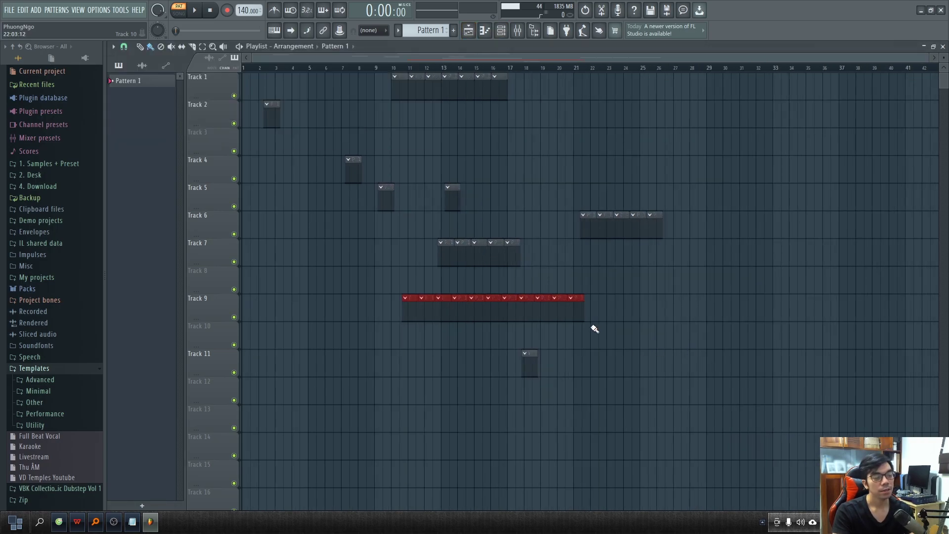
key("ctrl+a")
key("F9")
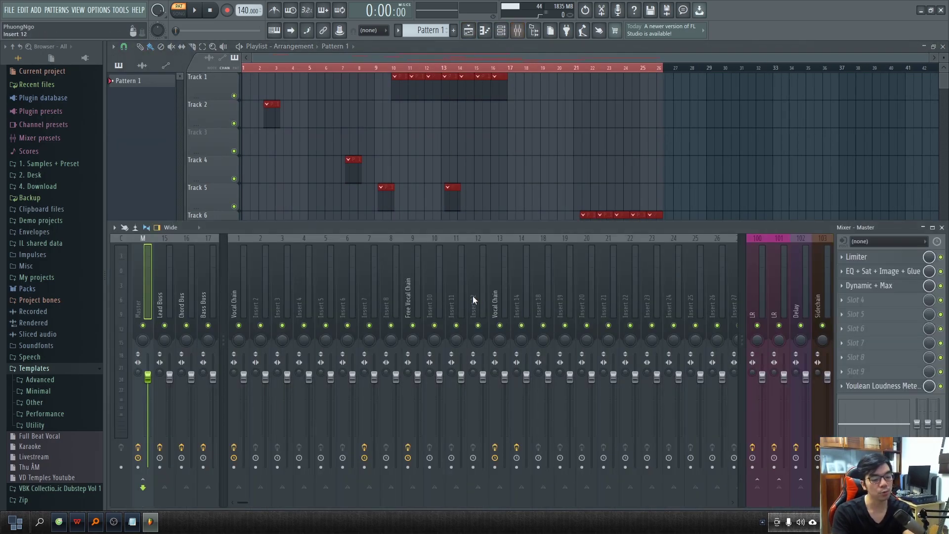
key("F5")
key("F6")
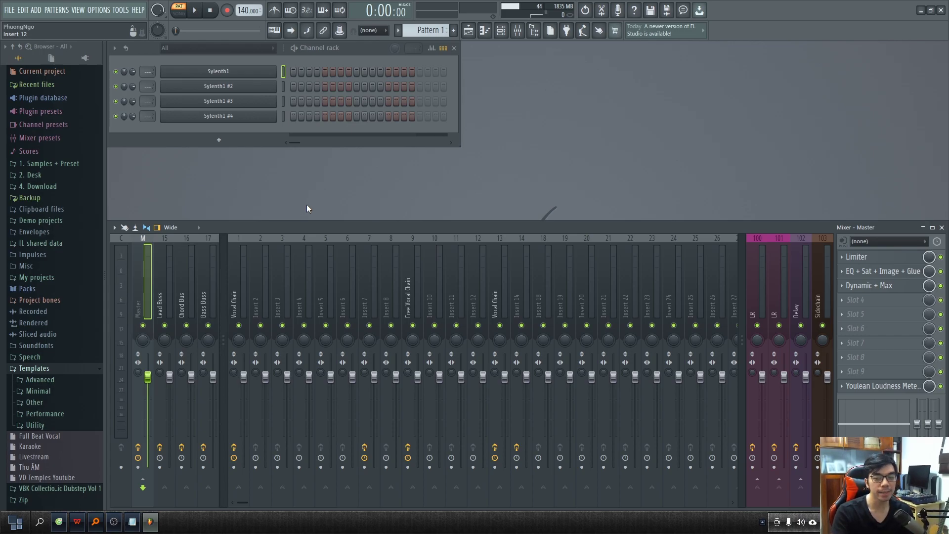
key("F5")
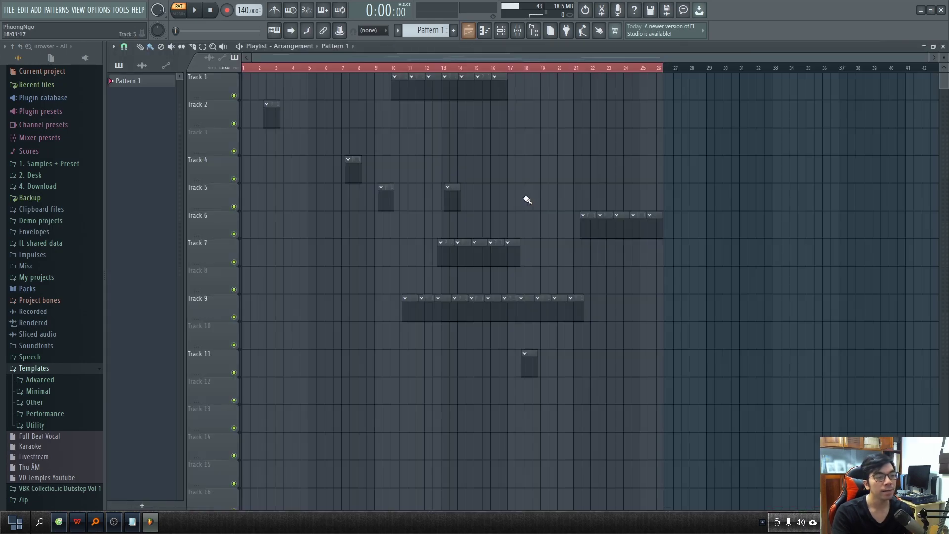
Delete all the Pattern 1 clips from the playlist tracks
right_click(620, 226)
right_click(495, 309)
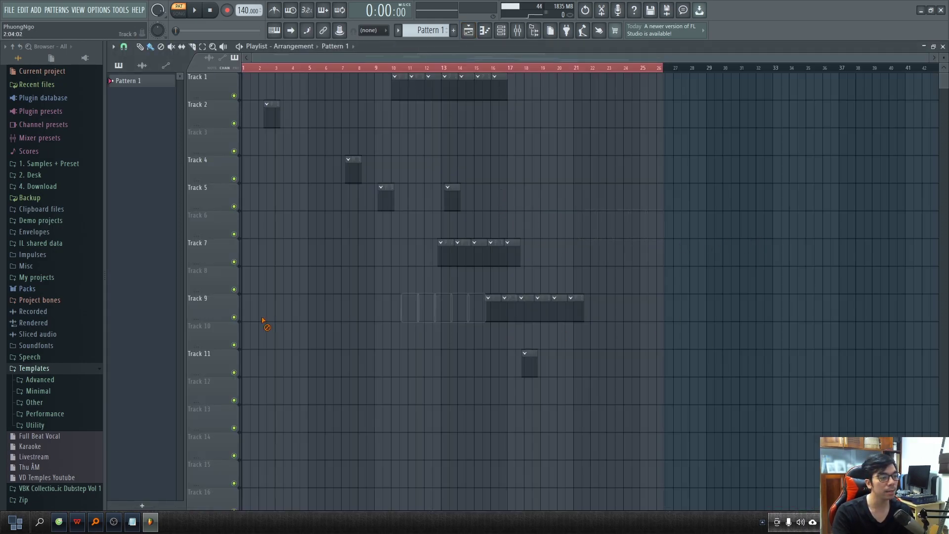
right_click(530, 364)
right_click(474, 254)
right_click(453, 199)
right_click(386, 198)
right_click(352, 171)
right_click(272, 116)
right_click(492, 89)
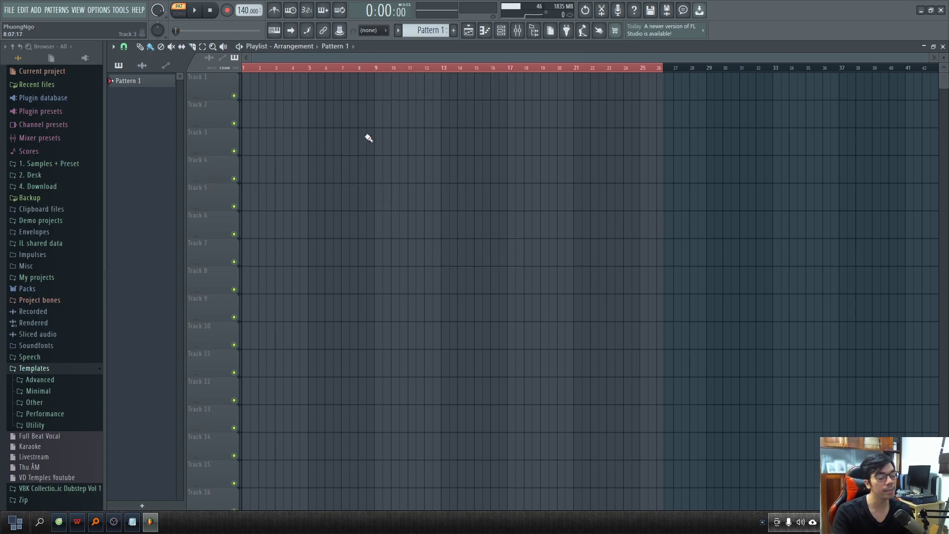